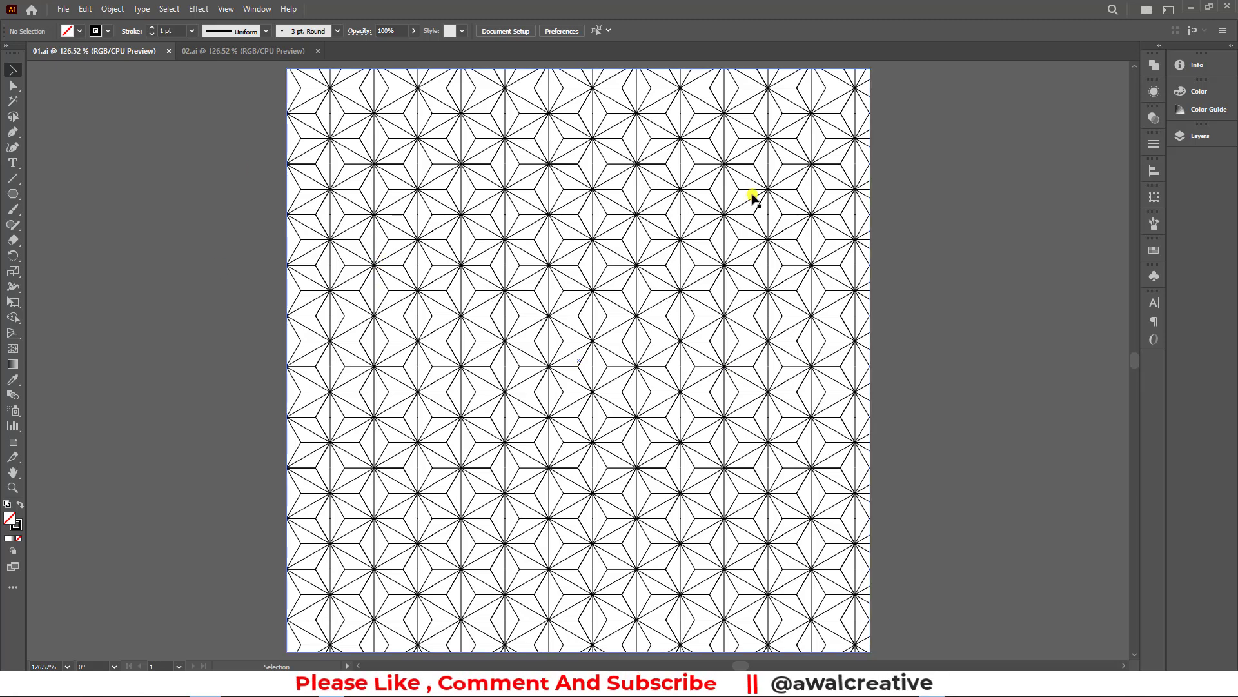
Compare the orange-and-green pattern document with the black-line star pattern document
left_click(230, 48)
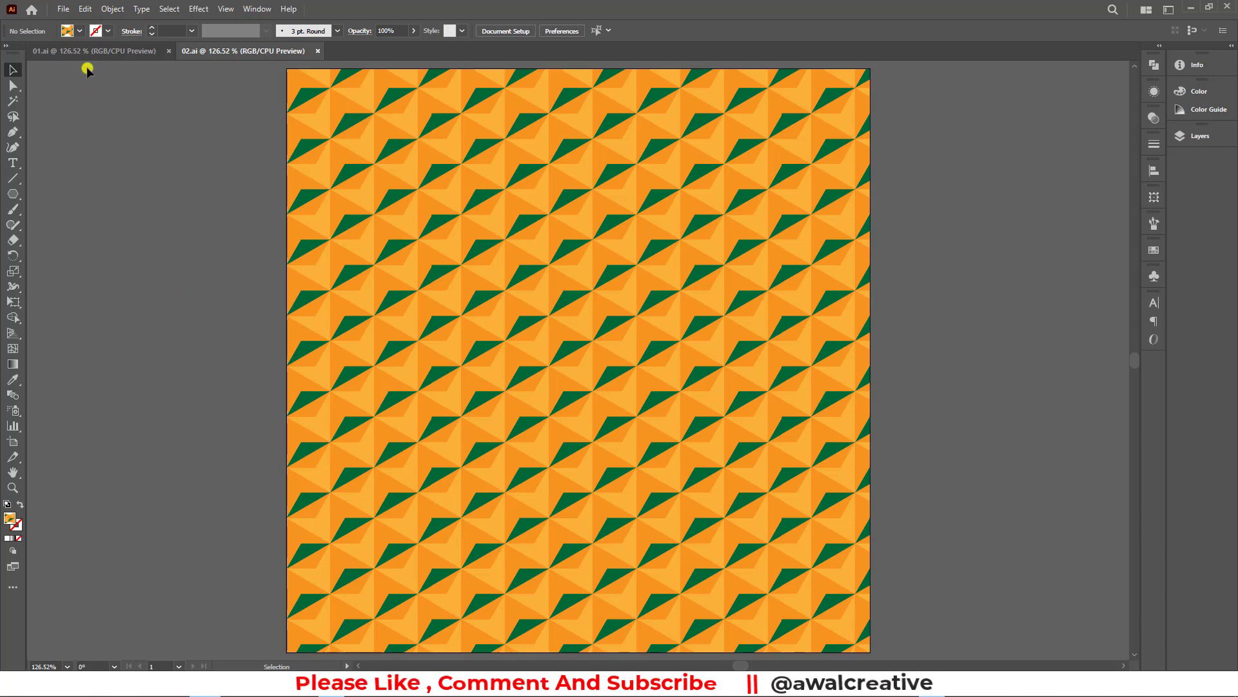
left_click(104, 52)
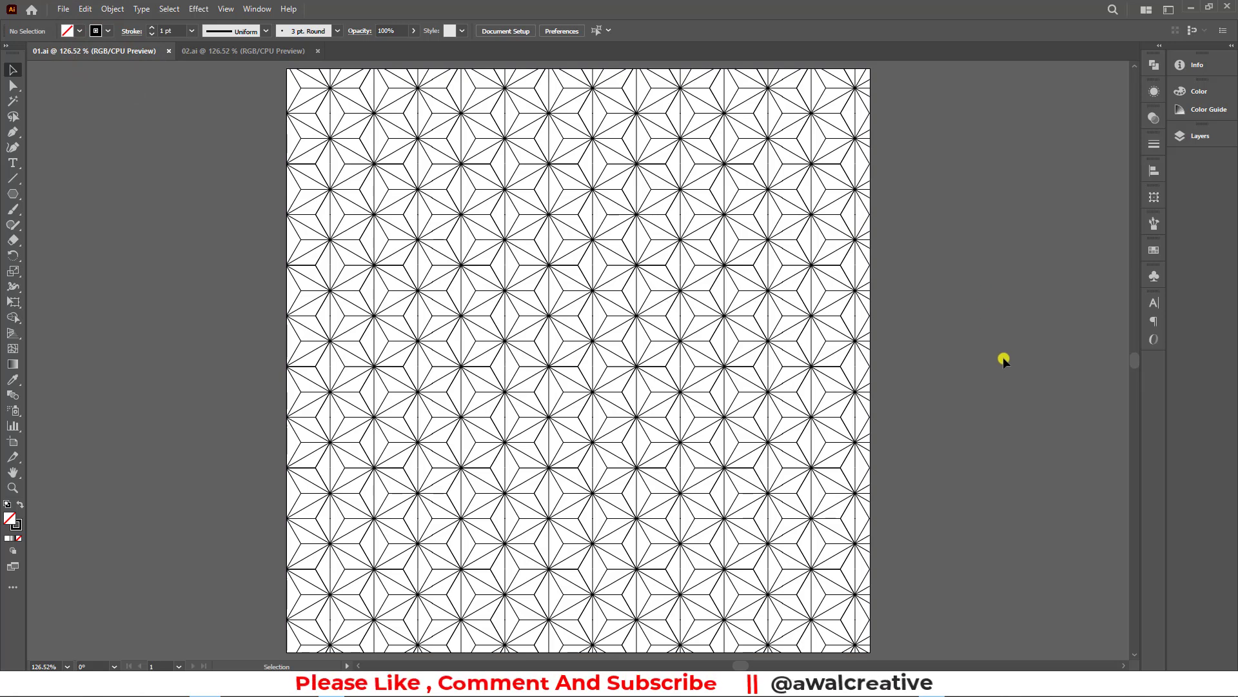
left_click(208, 51)
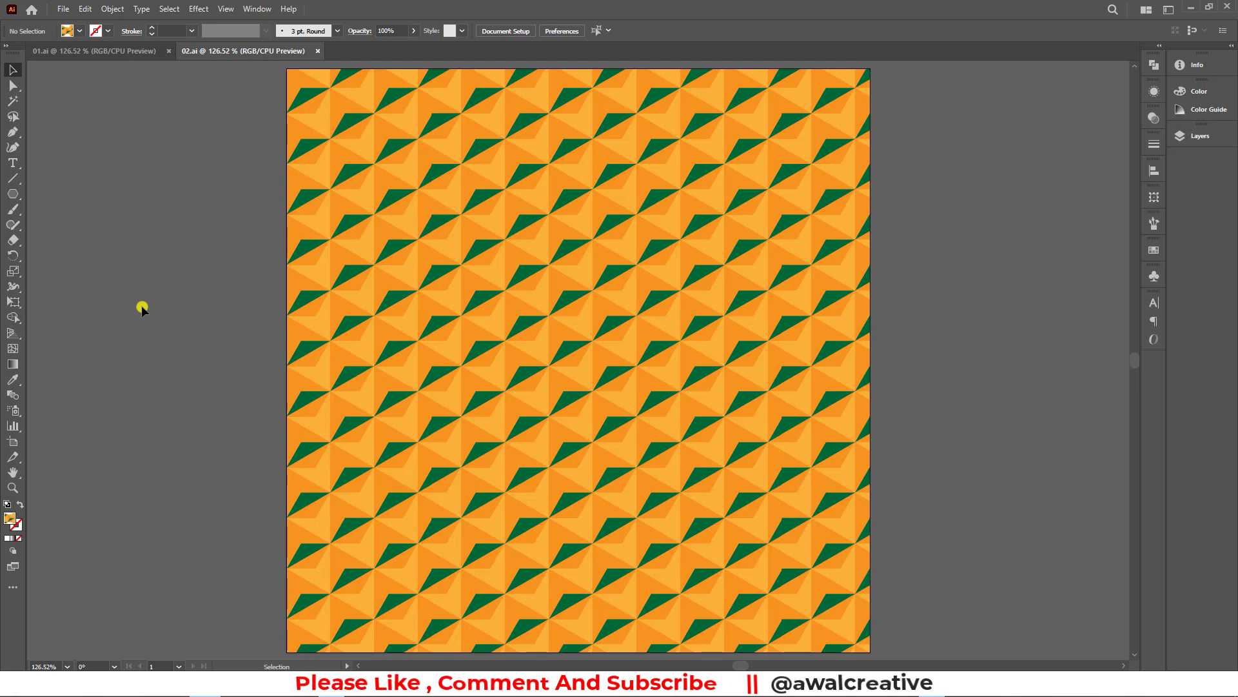
left_click(118, 50)
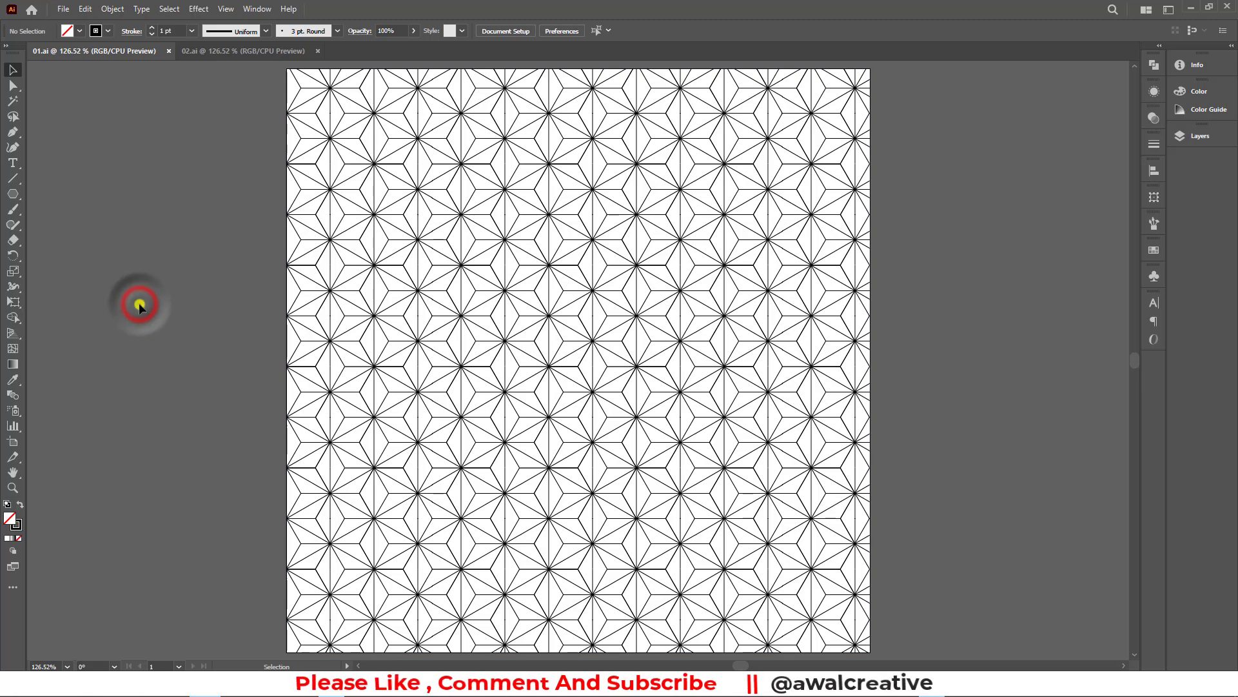
Create a new blank 500 × 500 px document
left_click(61, 9)
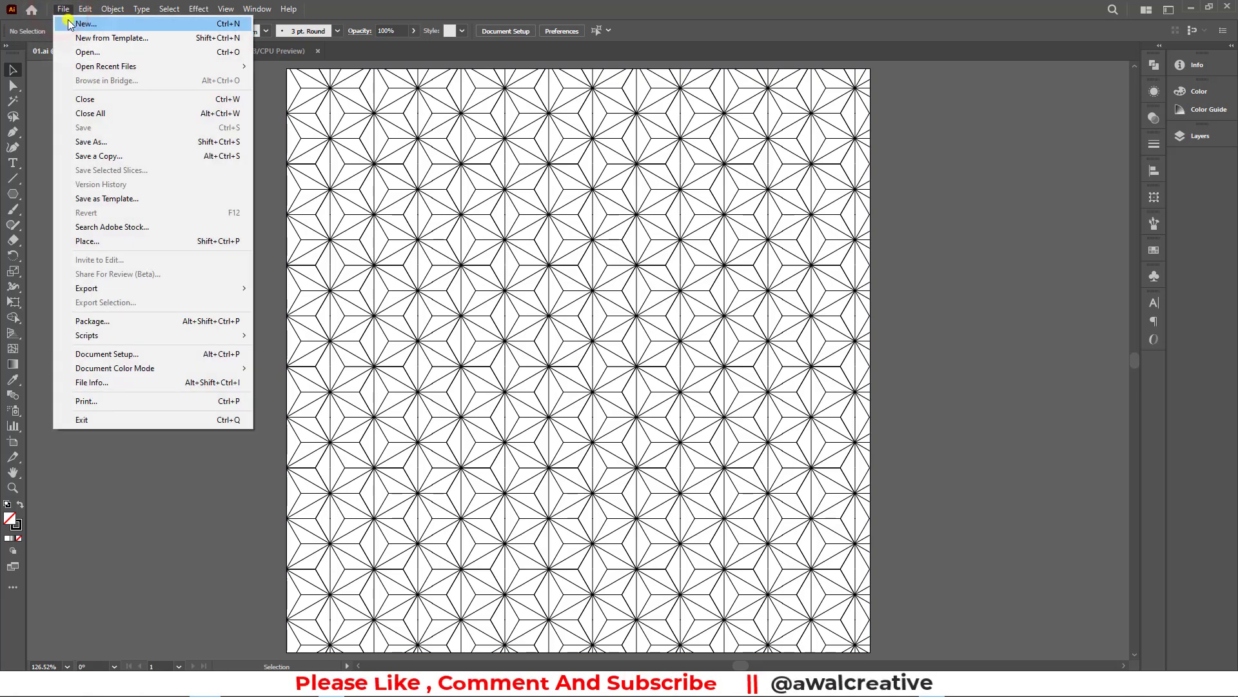
left_click(69, 24)
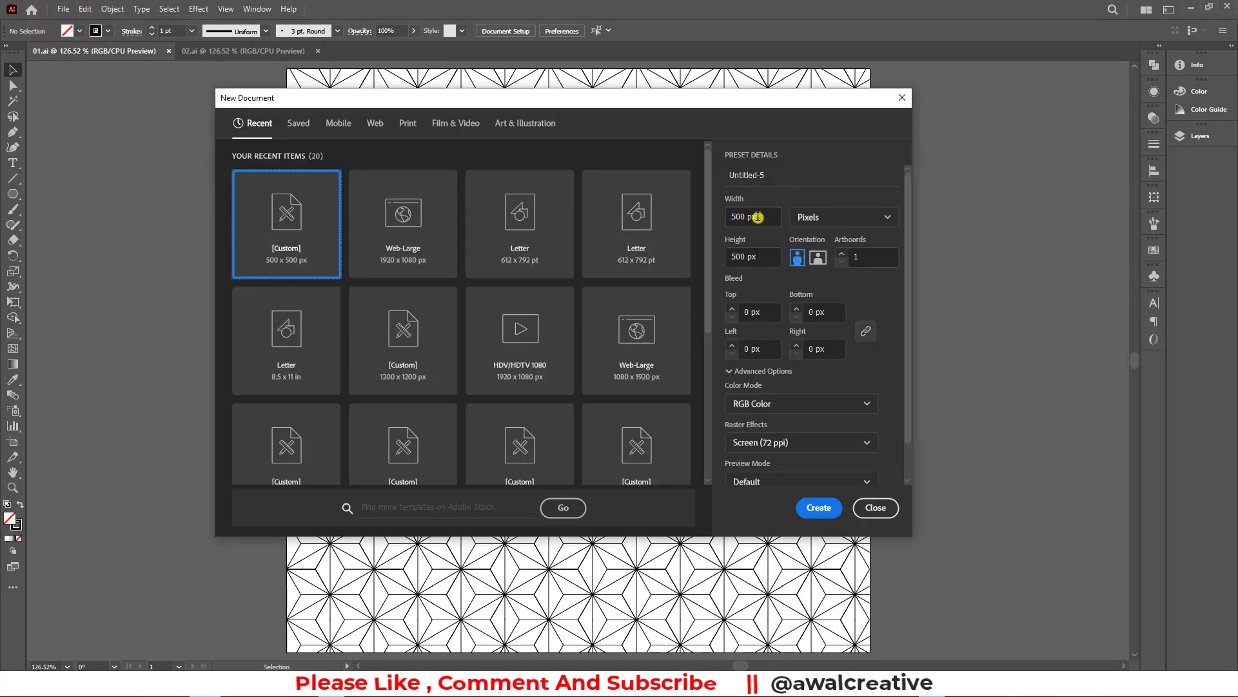
left_click(757, 216)
left_click(753, 257)
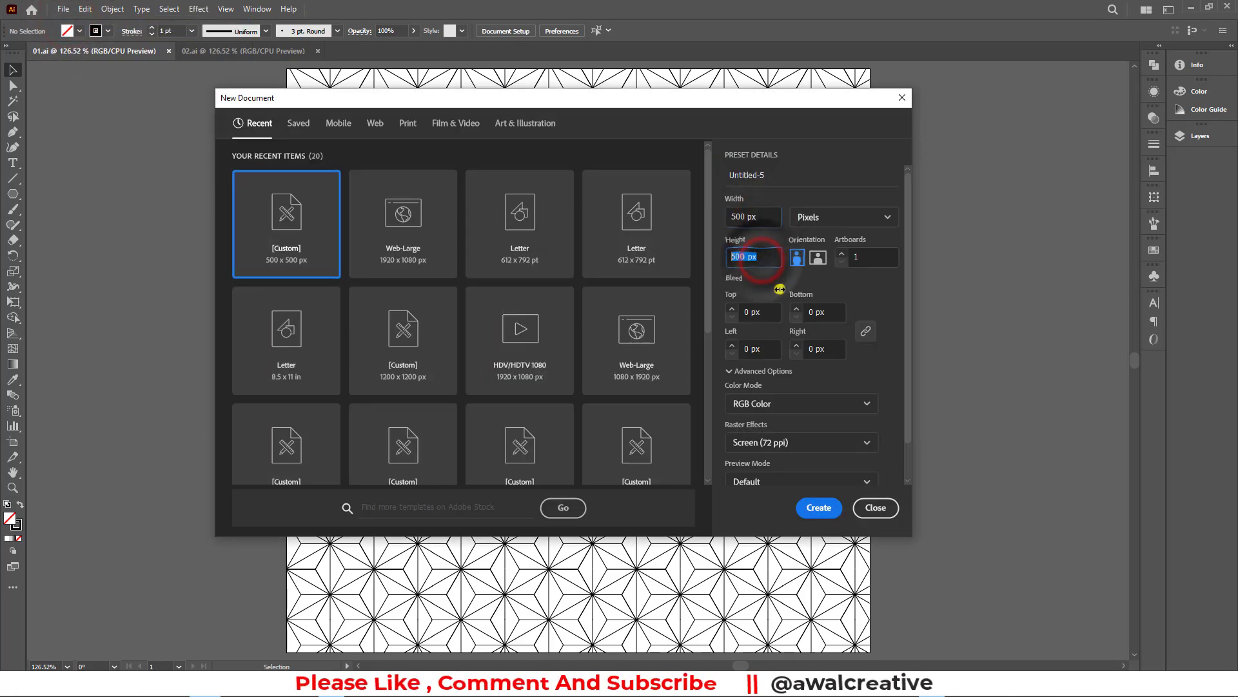
left_click(817, 511)
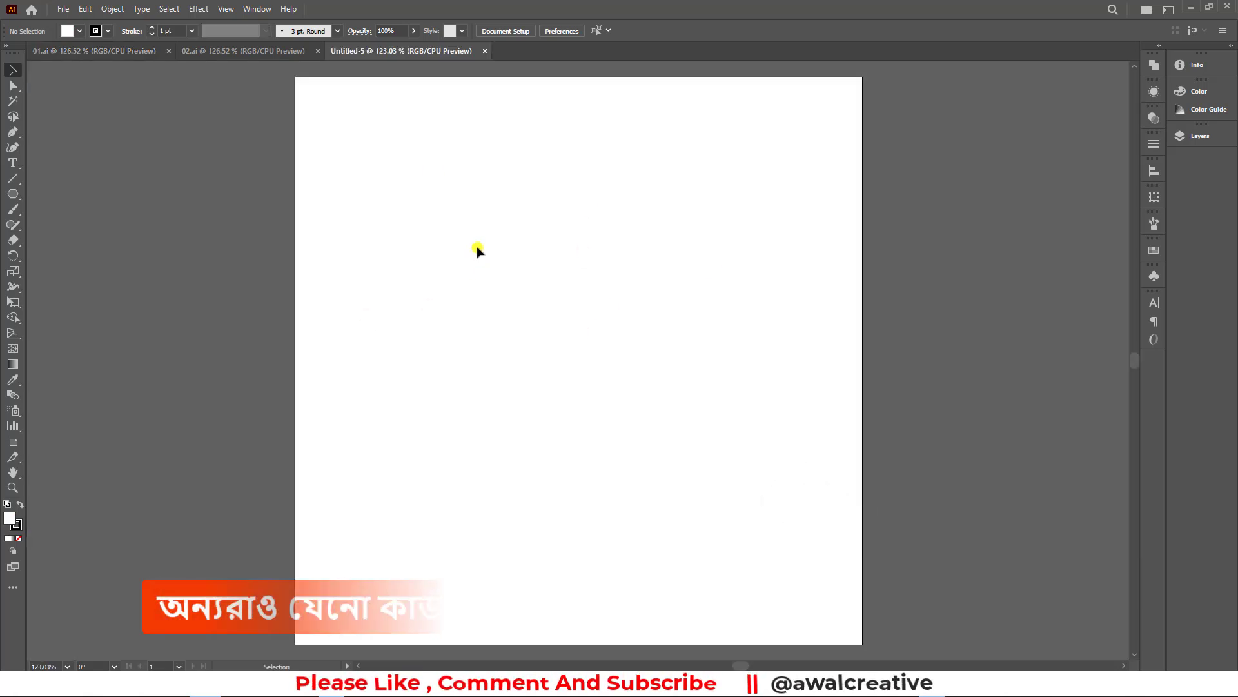
Ready the Polygon Tool with no fill and a round-joined, inside-aligned stroke
left_click(13, 193)
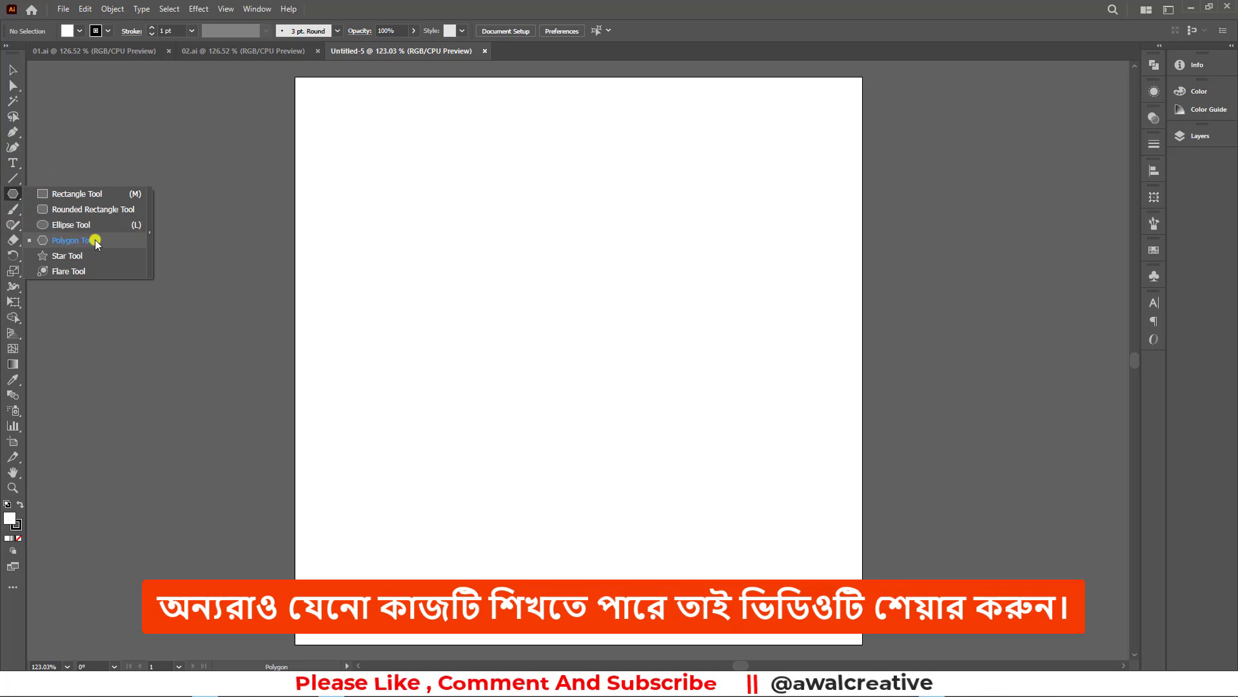
left_click(98, 242)
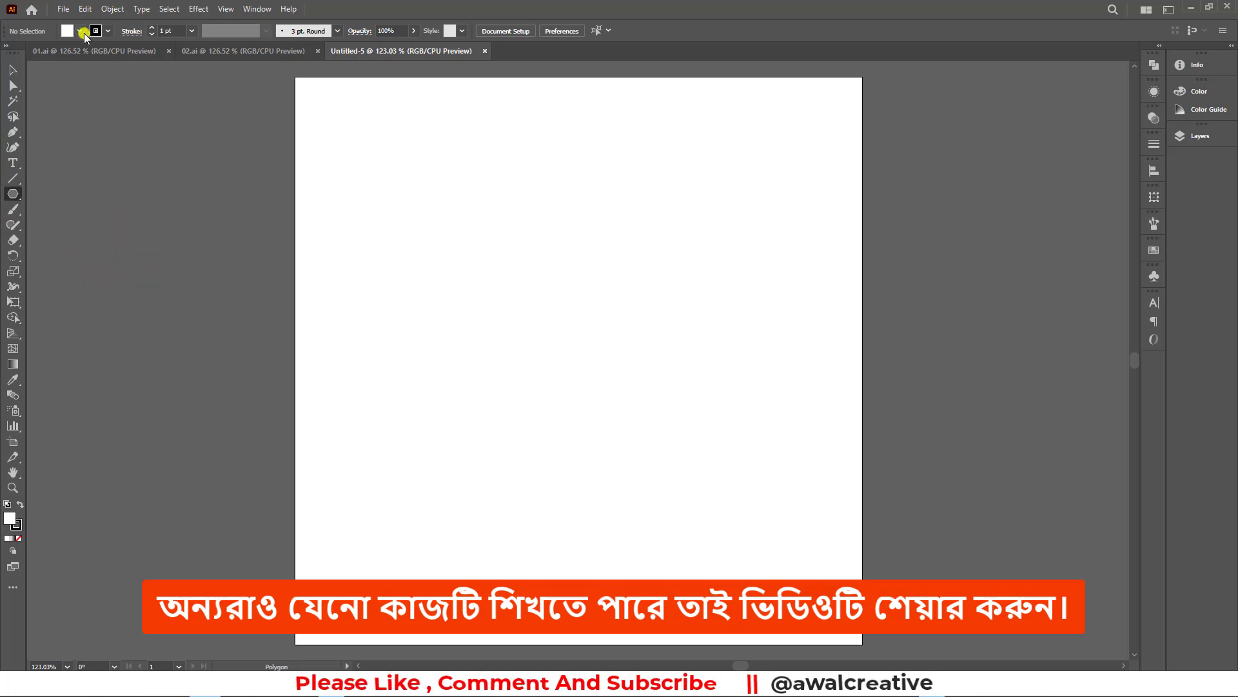
left_click(80, 31)
left_click(8, 52)
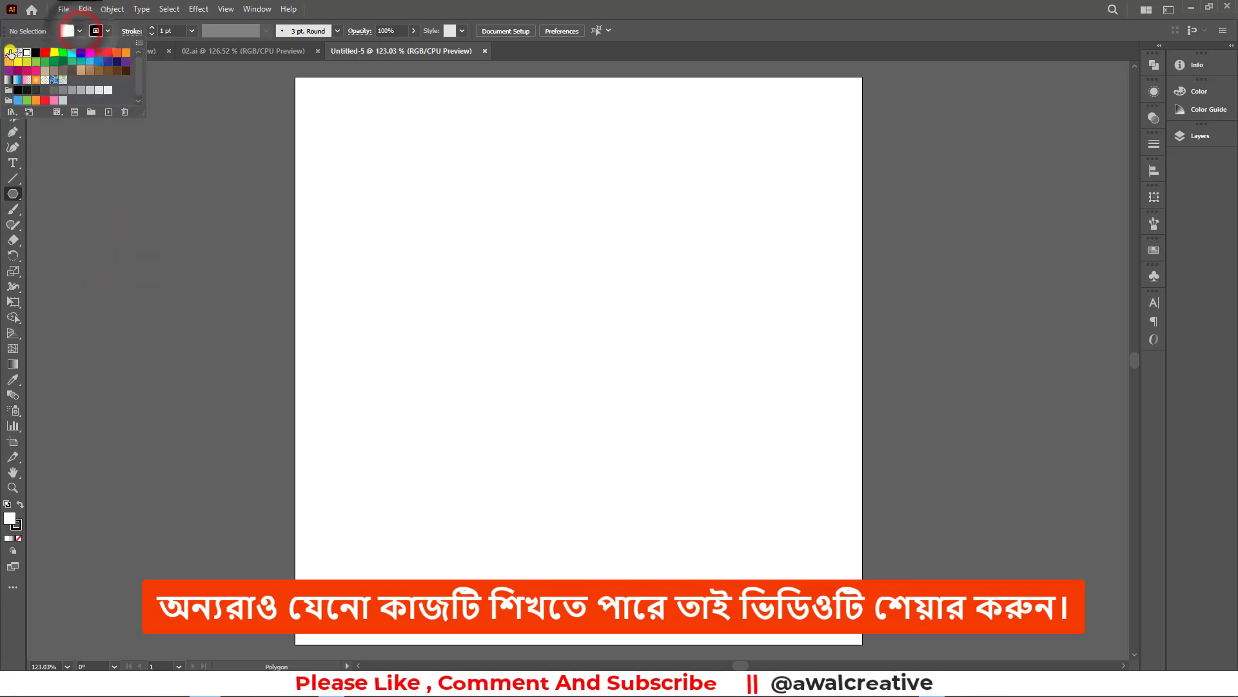
left_click(133, 31)
left_click(131, 31)
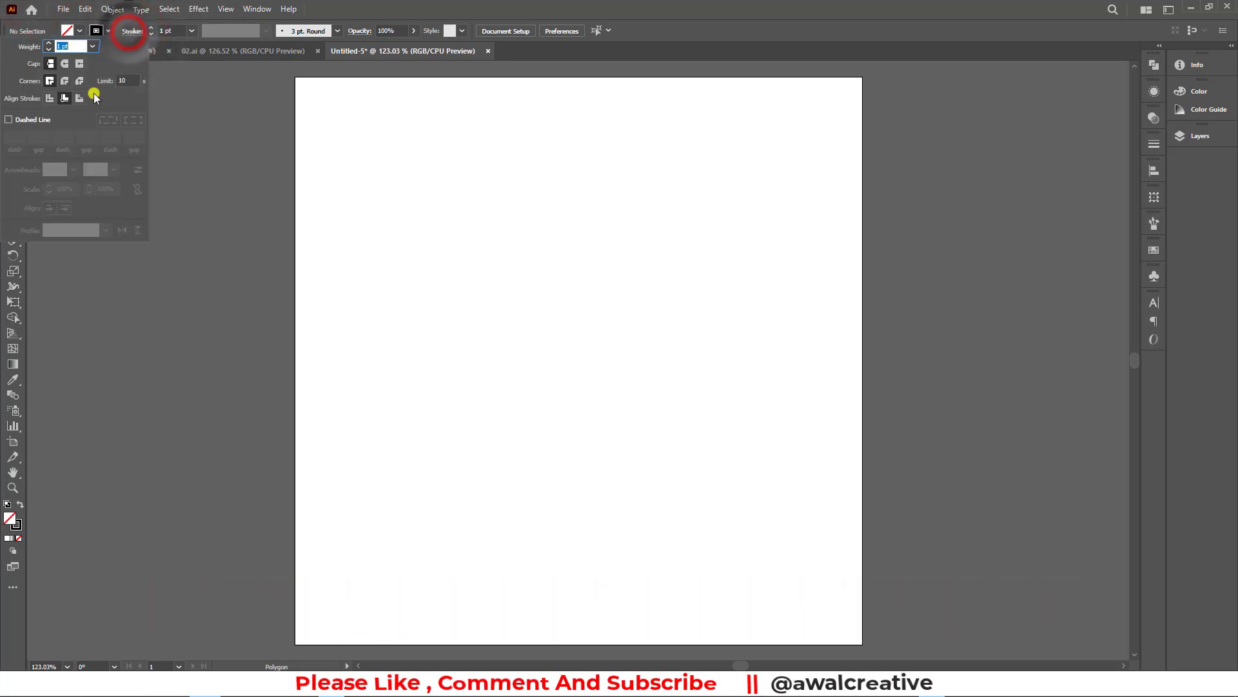
left_click(63, 80)
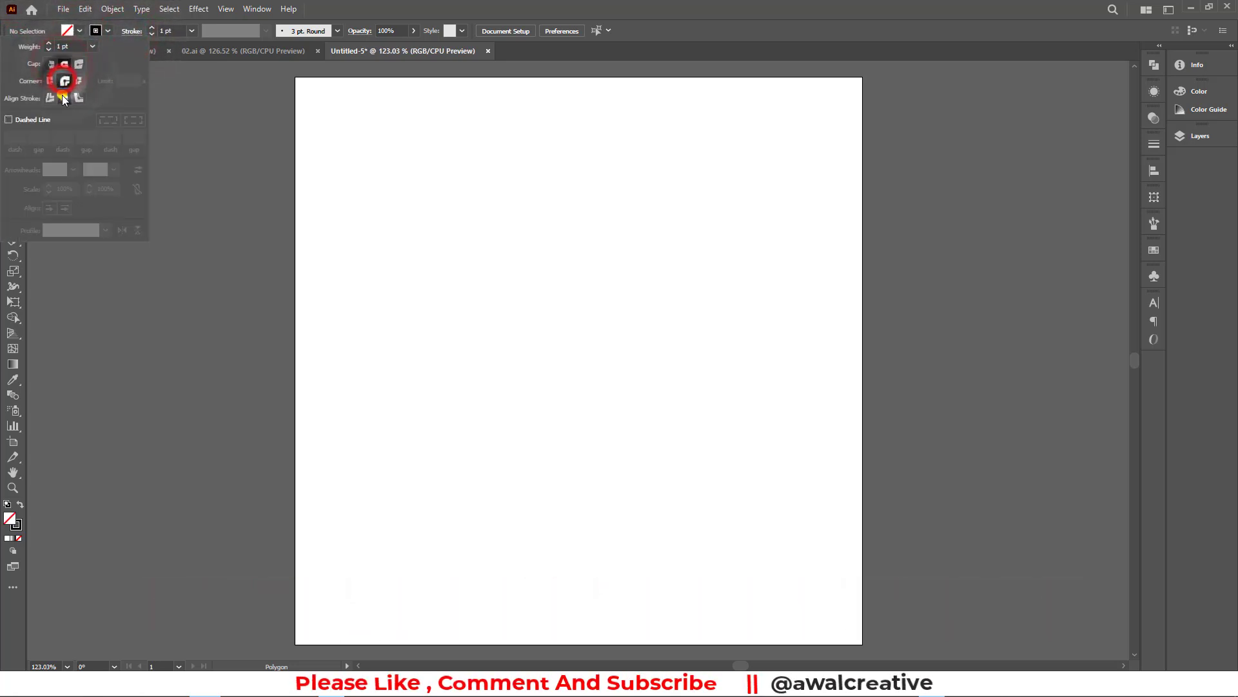
left_click(50, 98)
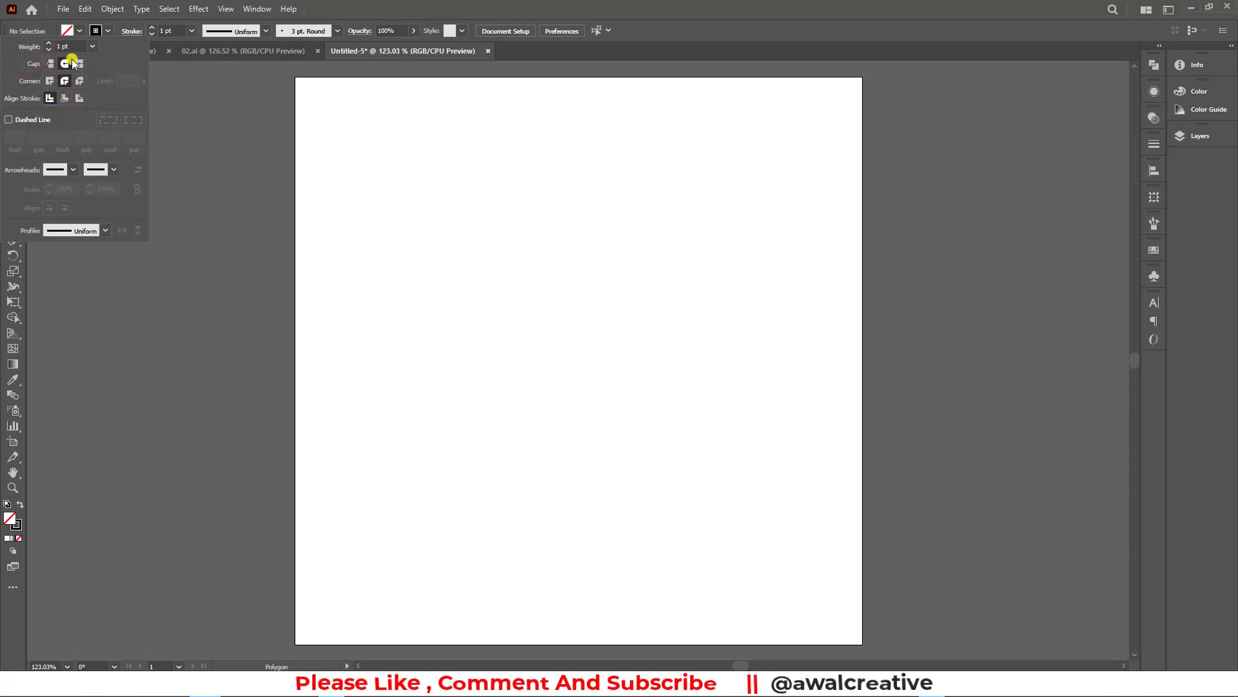
left_click(356, 5)
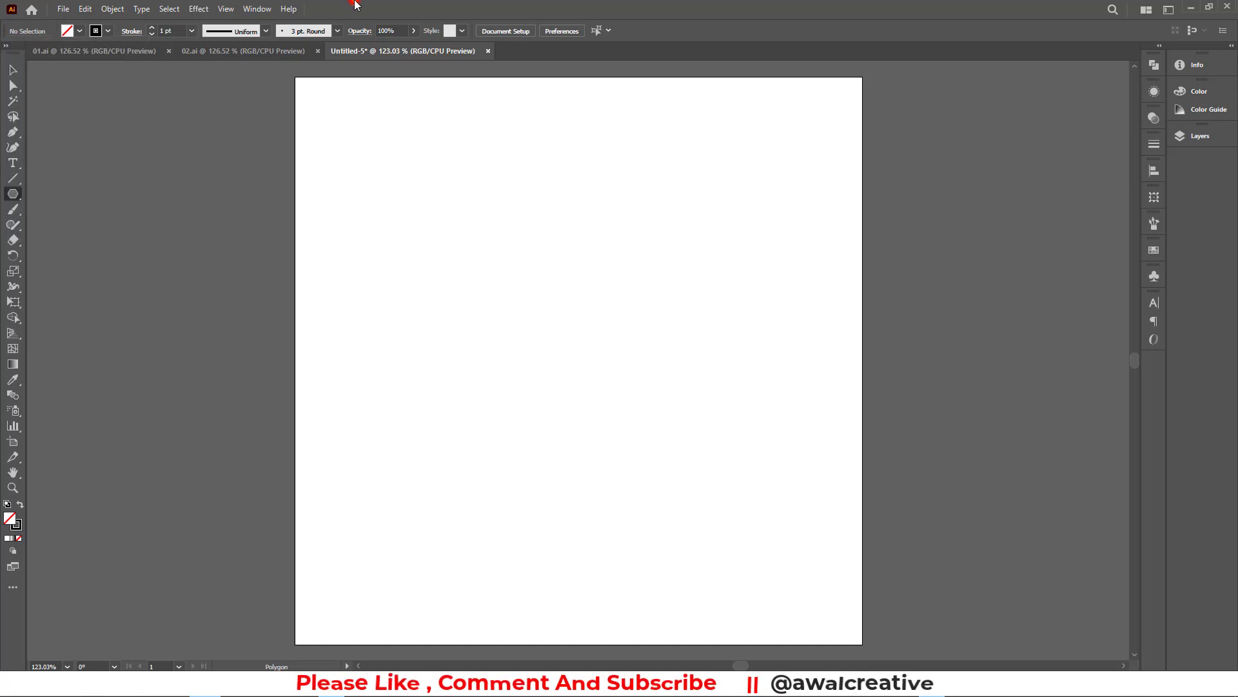
Draw a 6-sided hexagon with a 50 px radius on the artboard
left_click(395, 248)
left_click(561, 249)
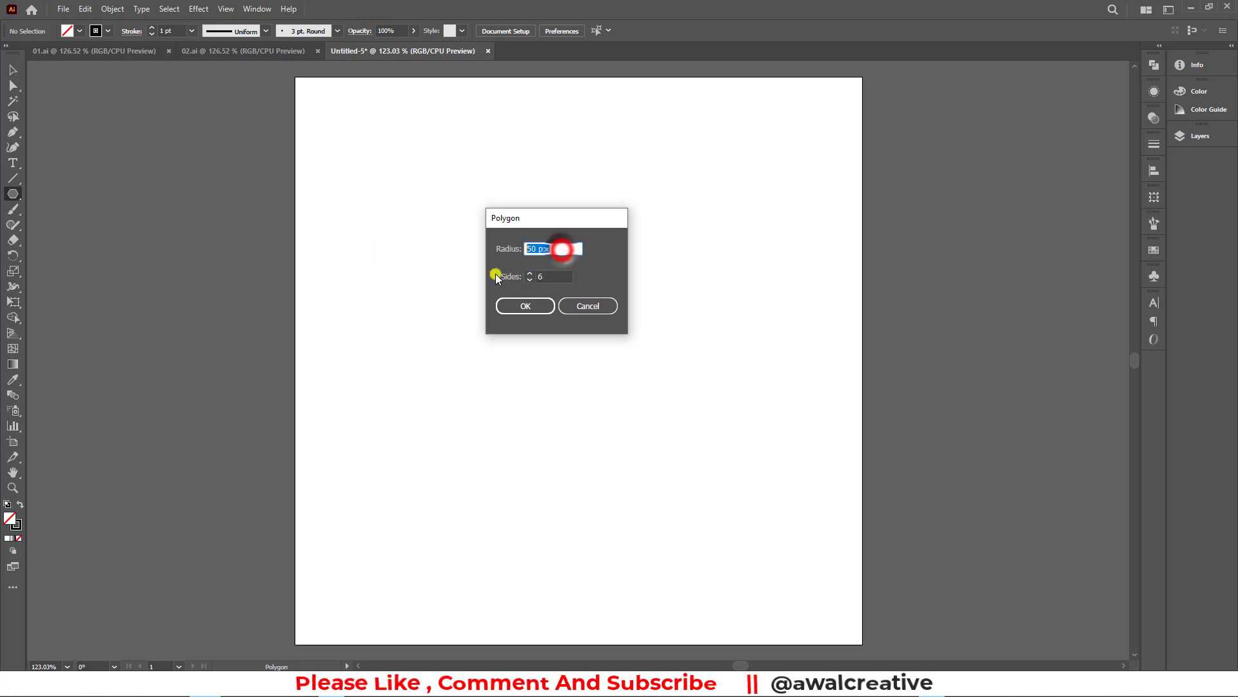
left_click(549, 277)
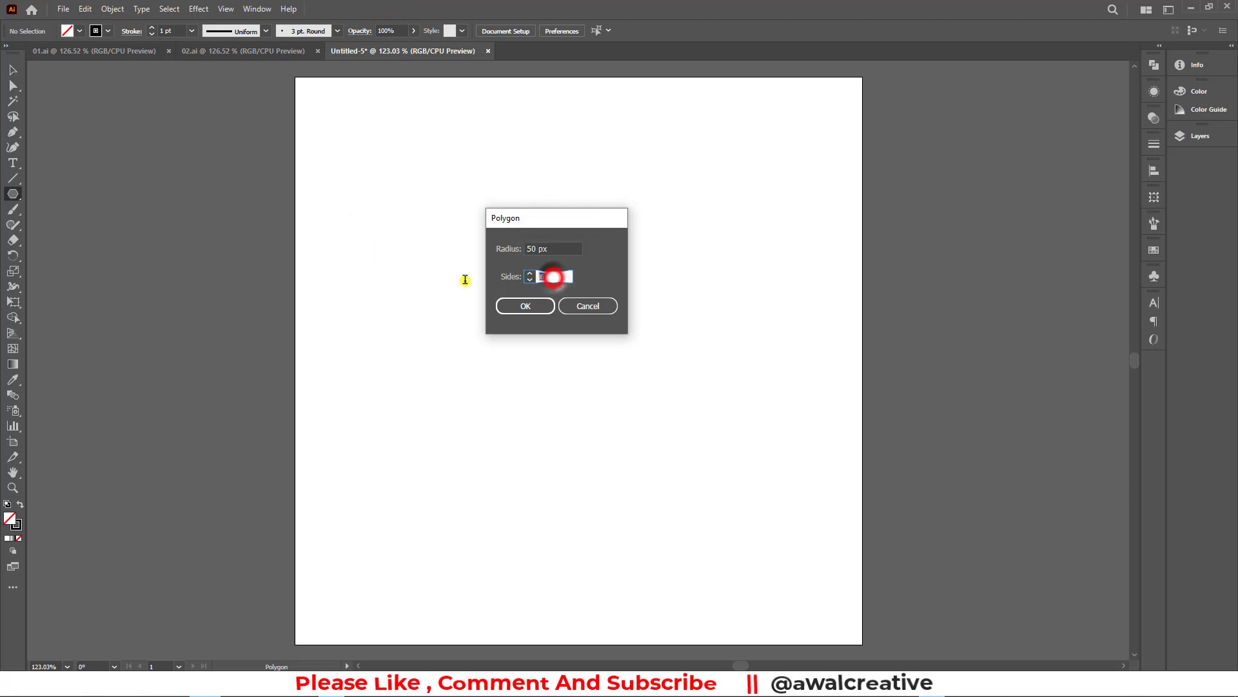
left_click(521, 308)
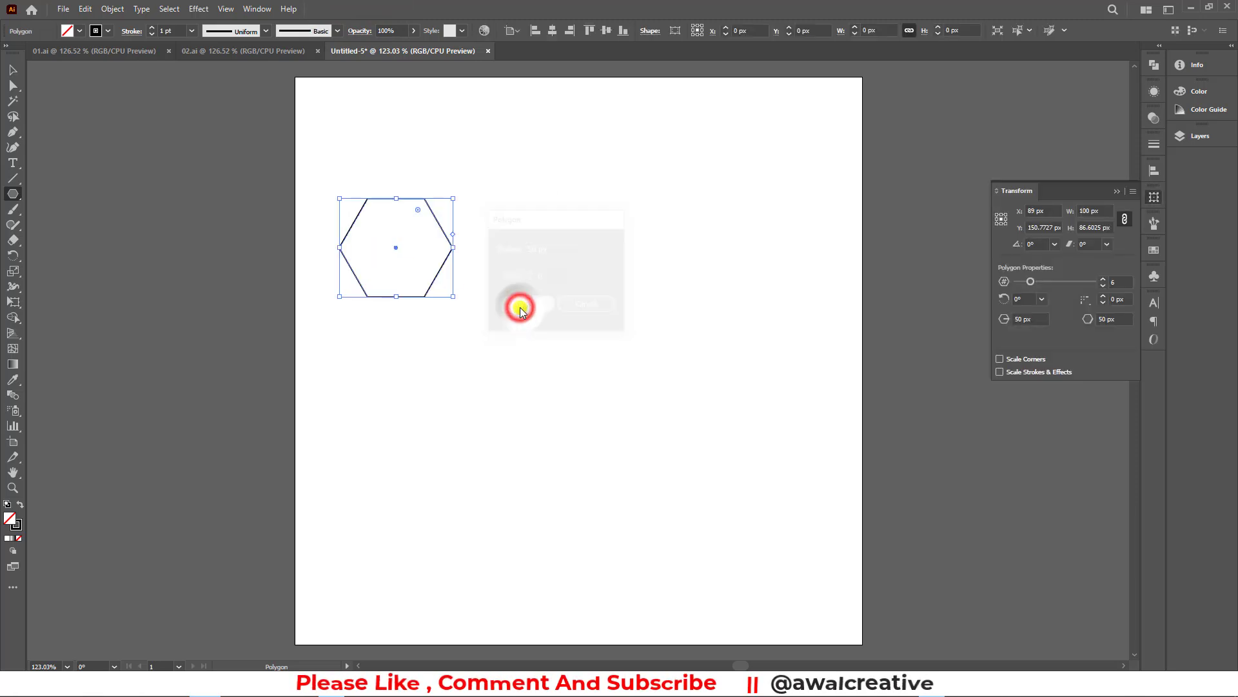
Alt-drag a copy to the right and repeat with Ctrl+D for three hexagons
left_click(13, 69)
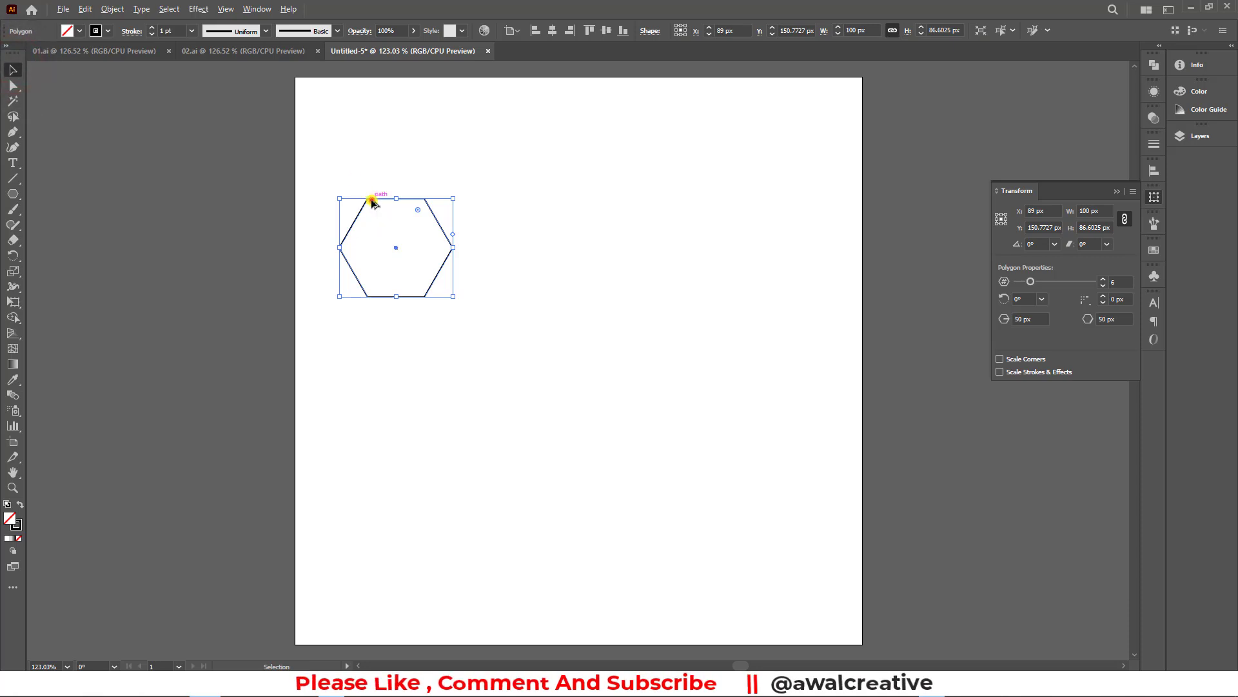
left_click_drag(373, 203, 502, 205)
key("ctrl+d")
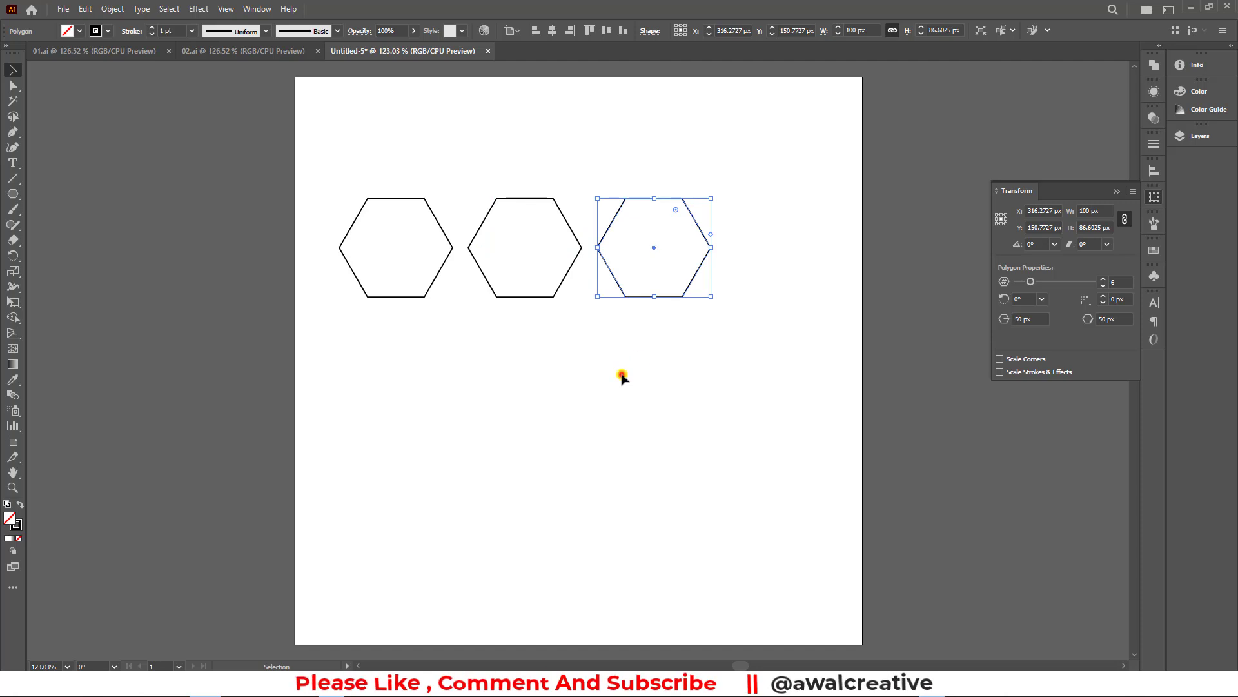
left_click(621, 377)
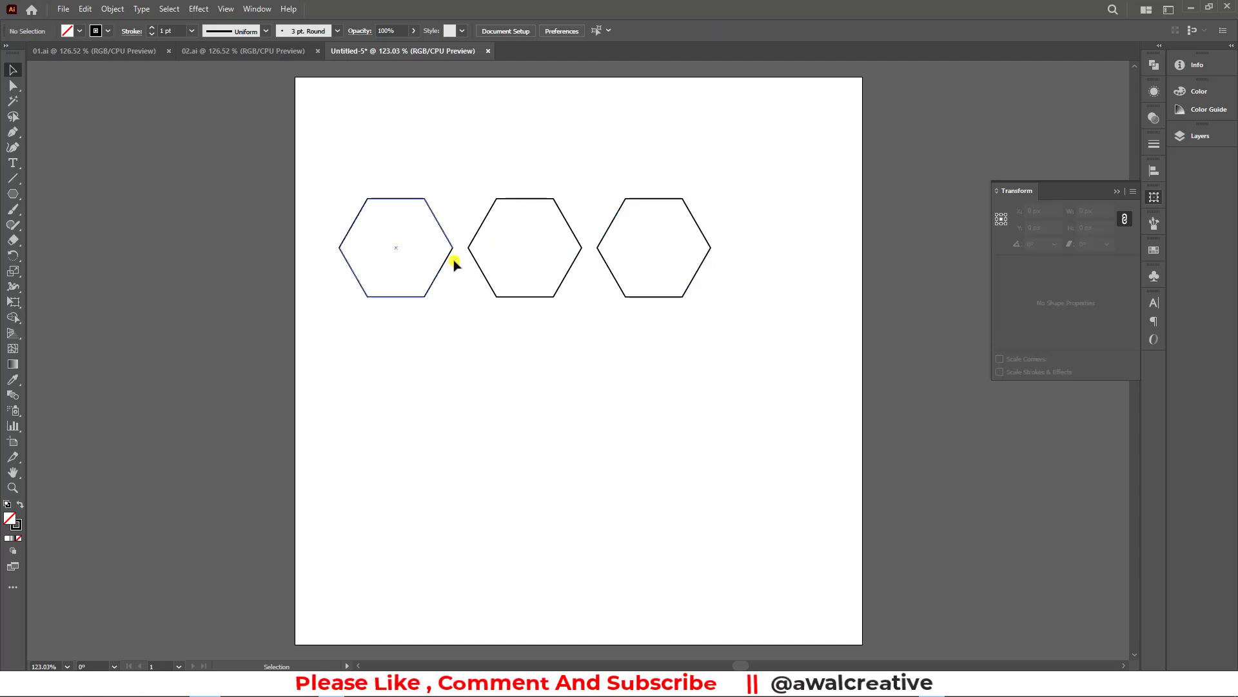
Average the third hexagon's left, top-right and bottom-right anchors (Both) into a Y shape
left_click(15, 86)
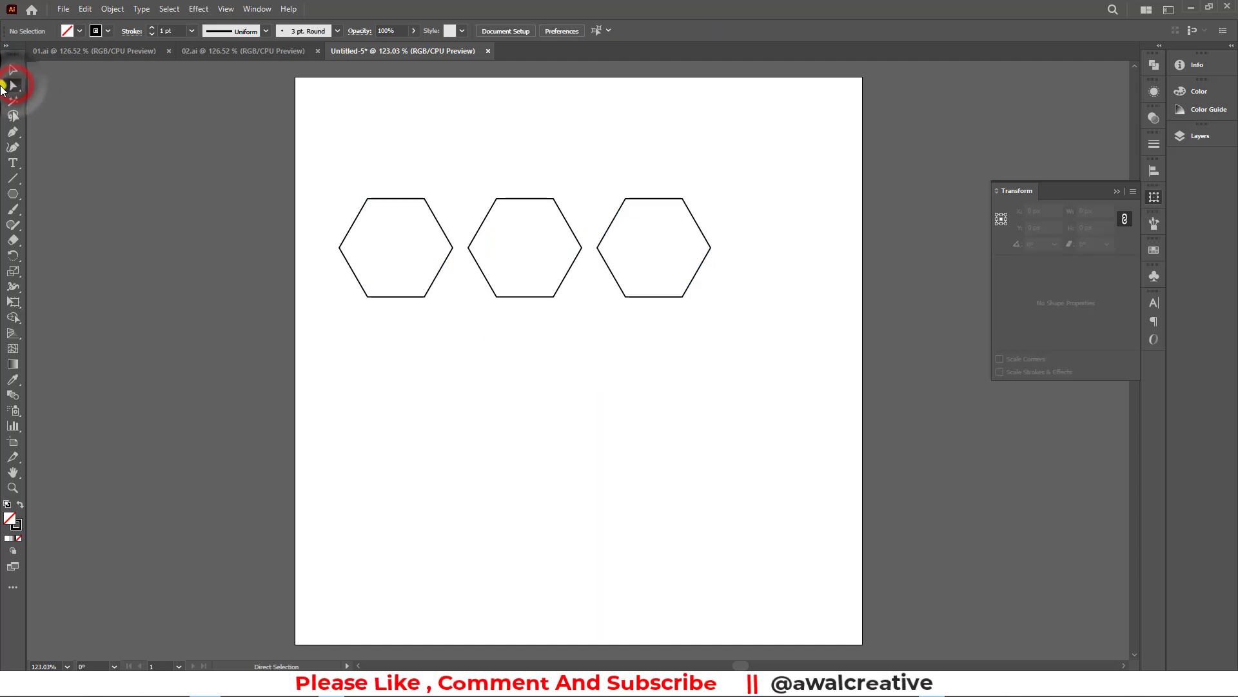
left_click_drag(587, 236, 610, 256)
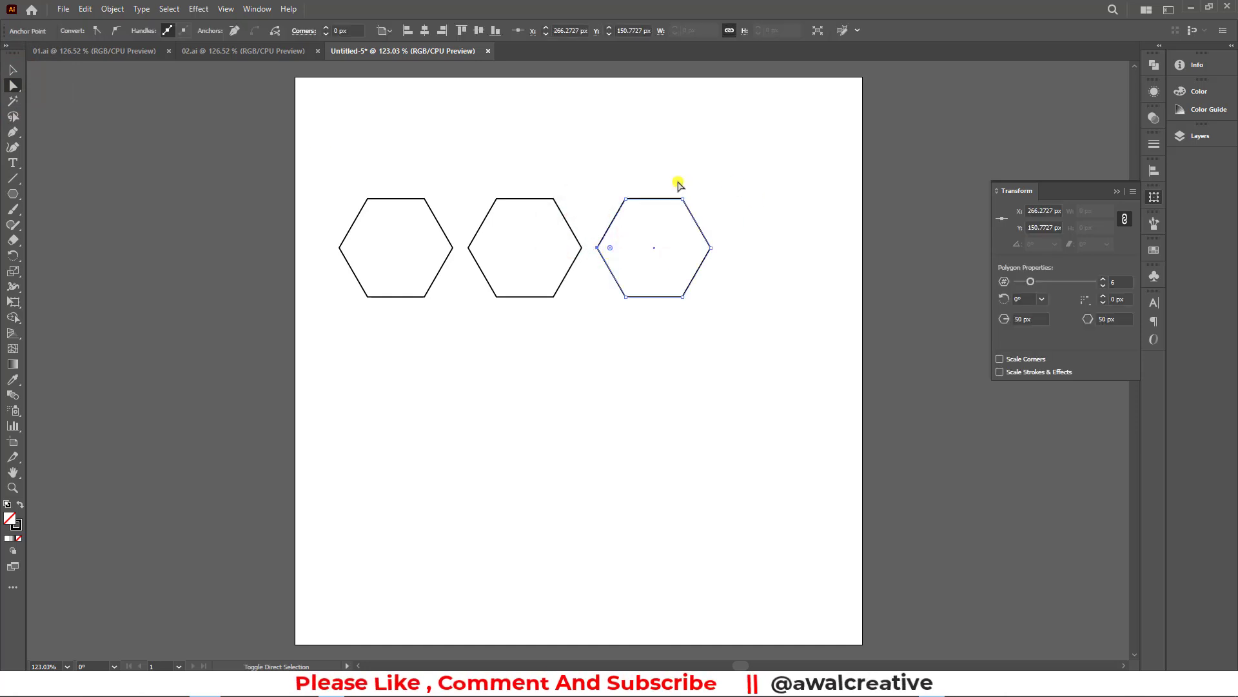
left_click_drag(669, 188, 693, 202)
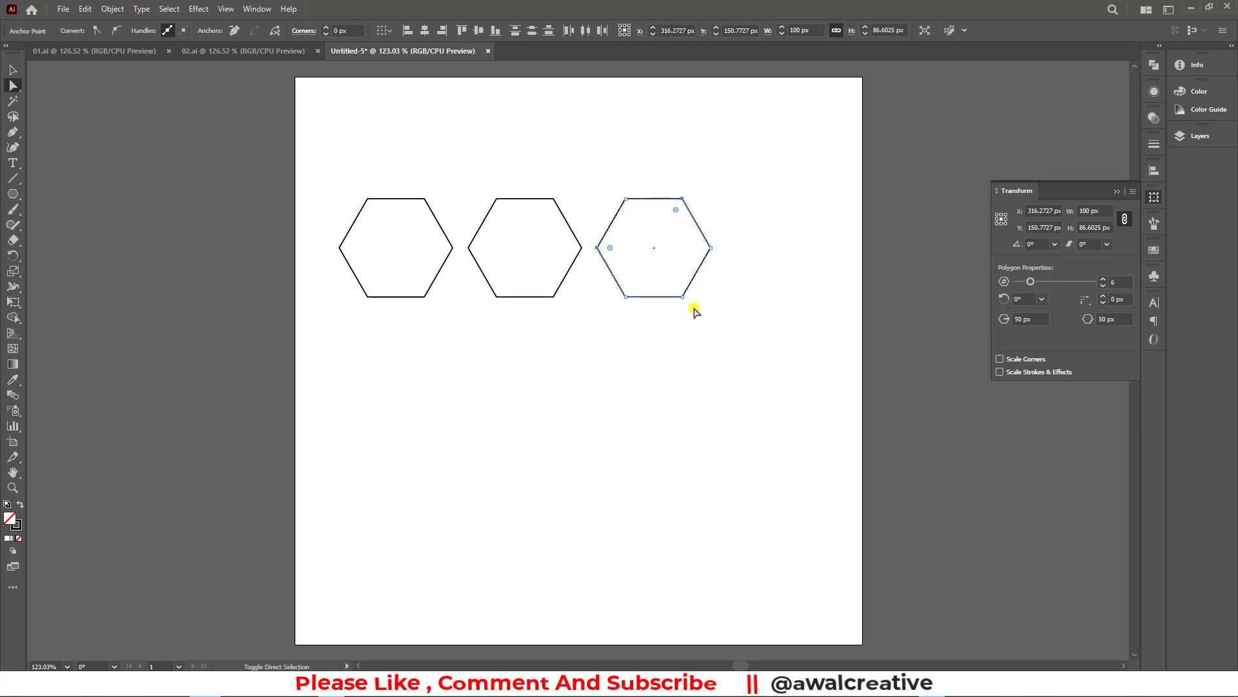
left_click_drag(693, 307, 672, 288)
left_click(106, 10)
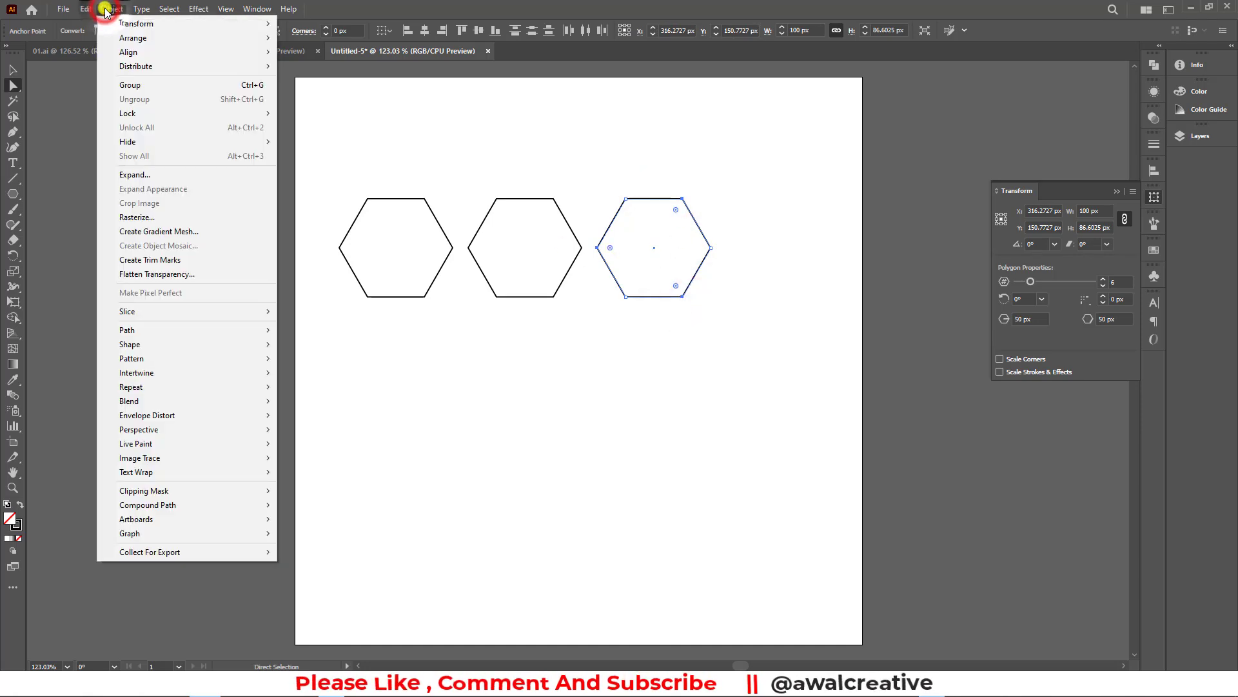
left_click(194, 326)
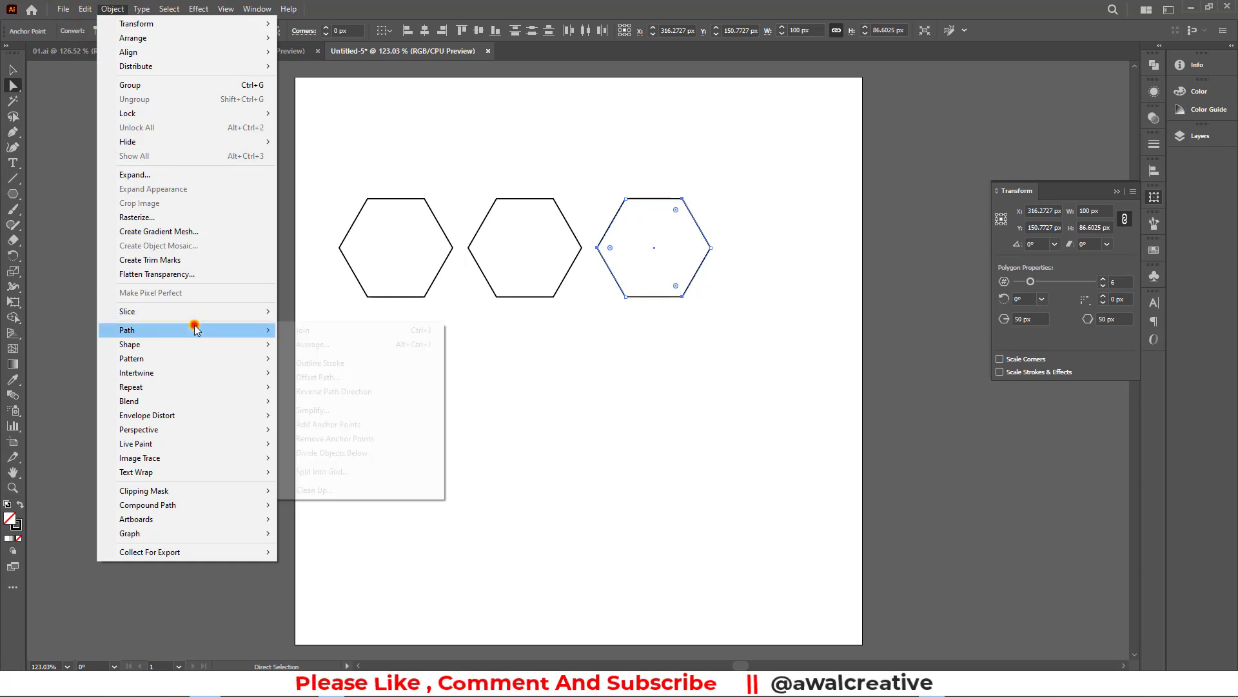
left_click(347, 347)
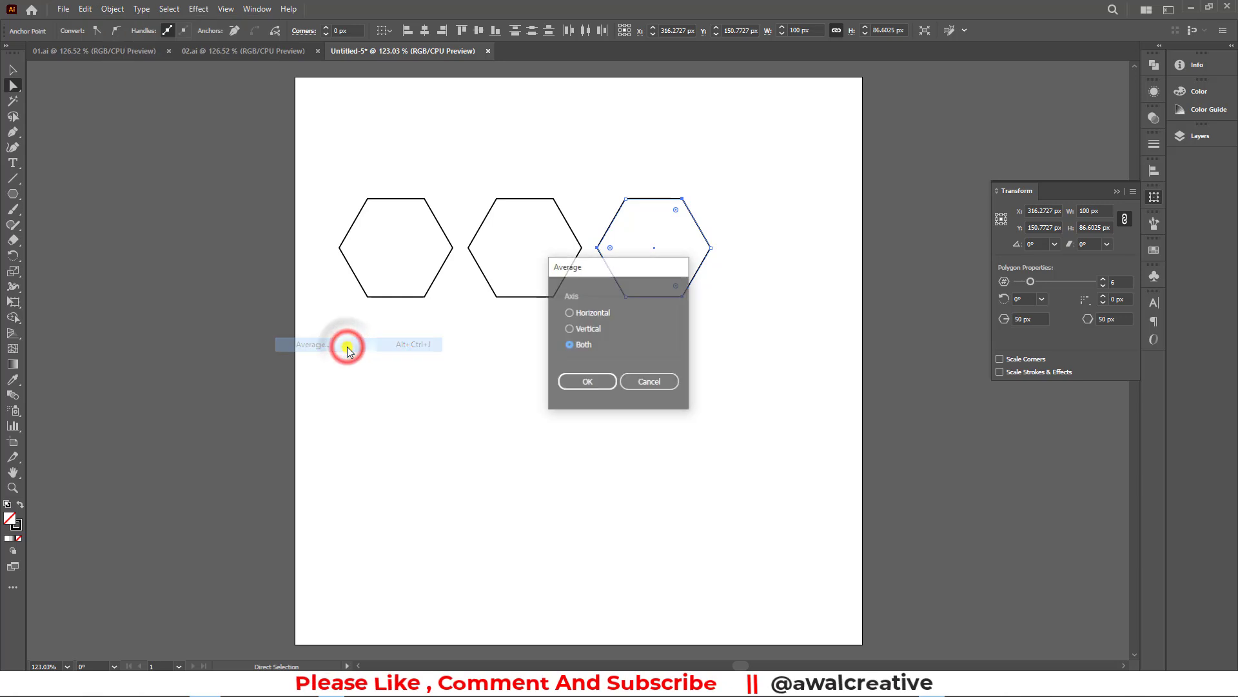
left_click(590, 383)
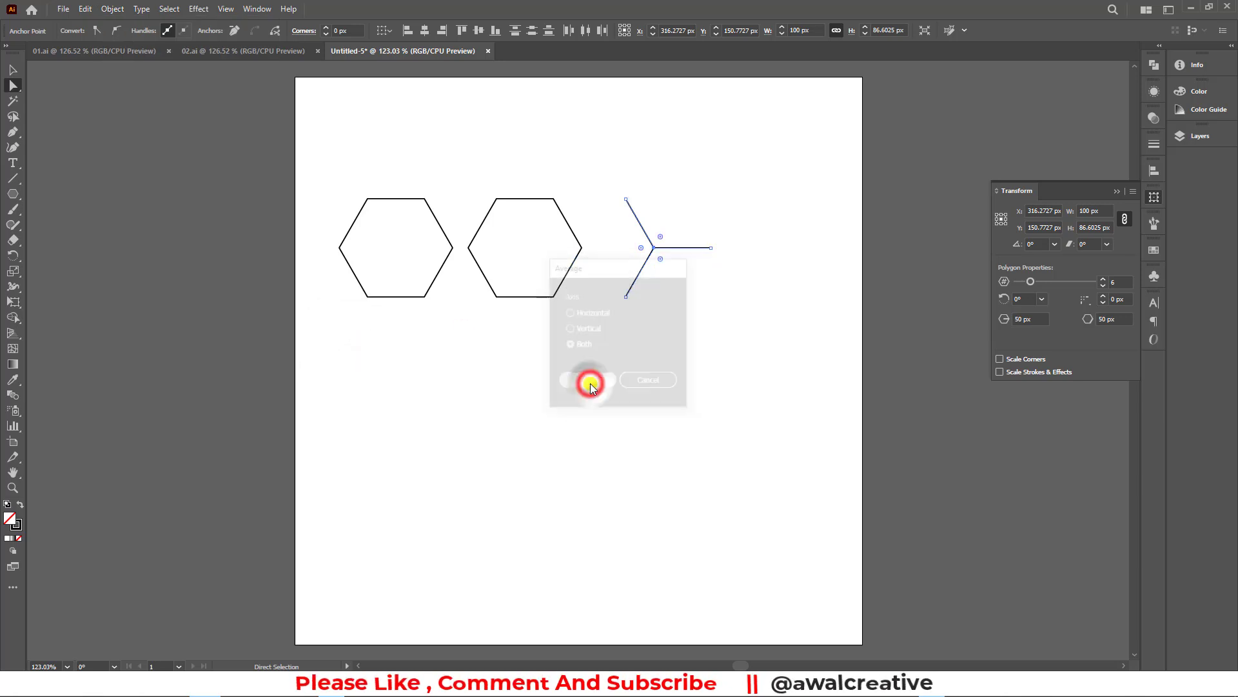
left_click(694, 307)
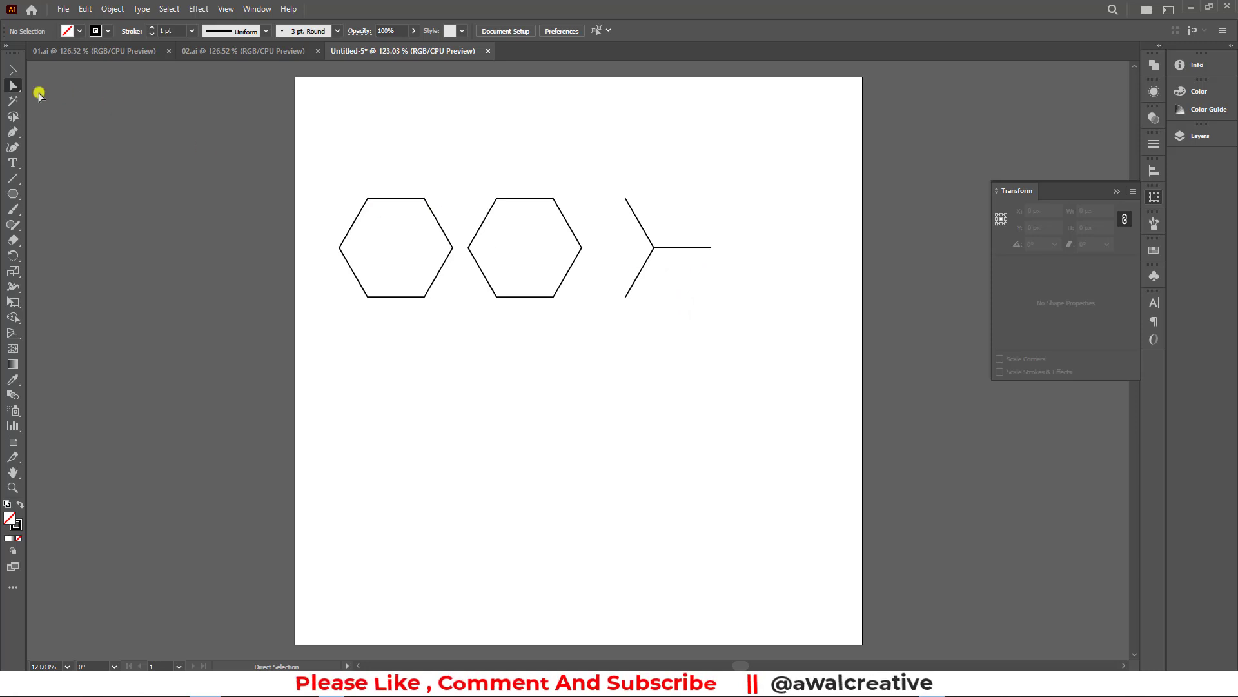
left_click(13, 86)
Remove the first hexagon's left, top-right and bottom-right anchors to make a triangle
left_click_drag(321, 231, 358, 265)
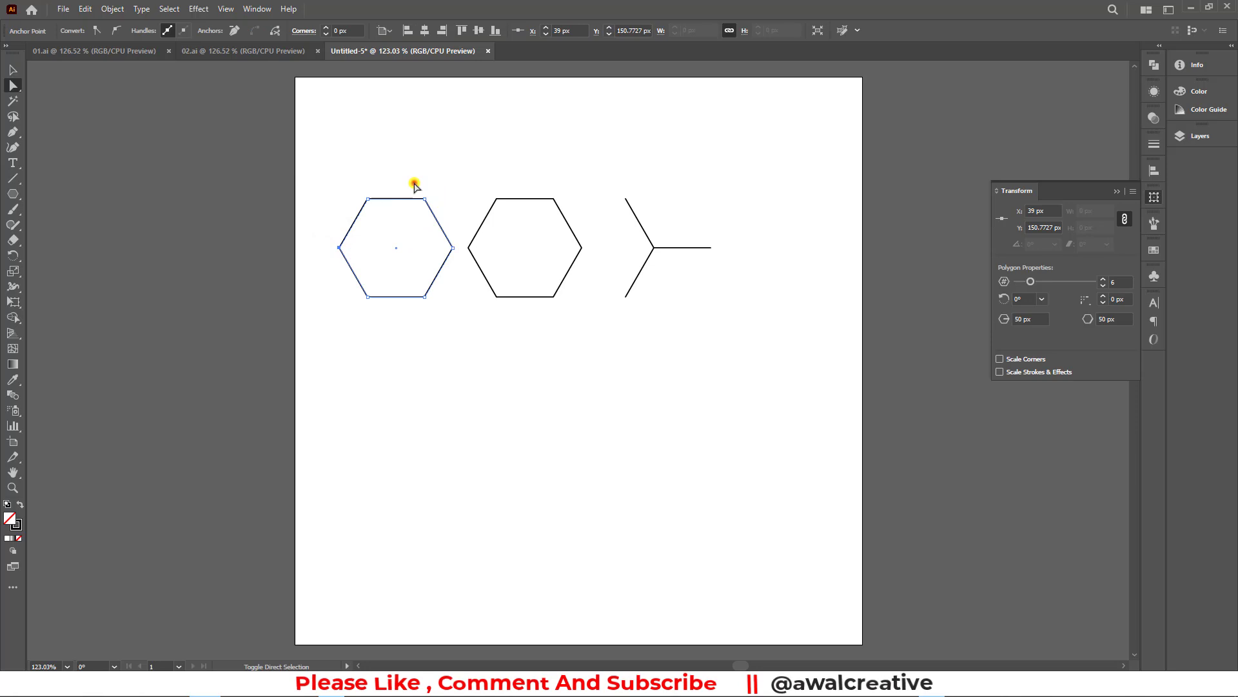
left_click_drag(415, 185, 428, 207)
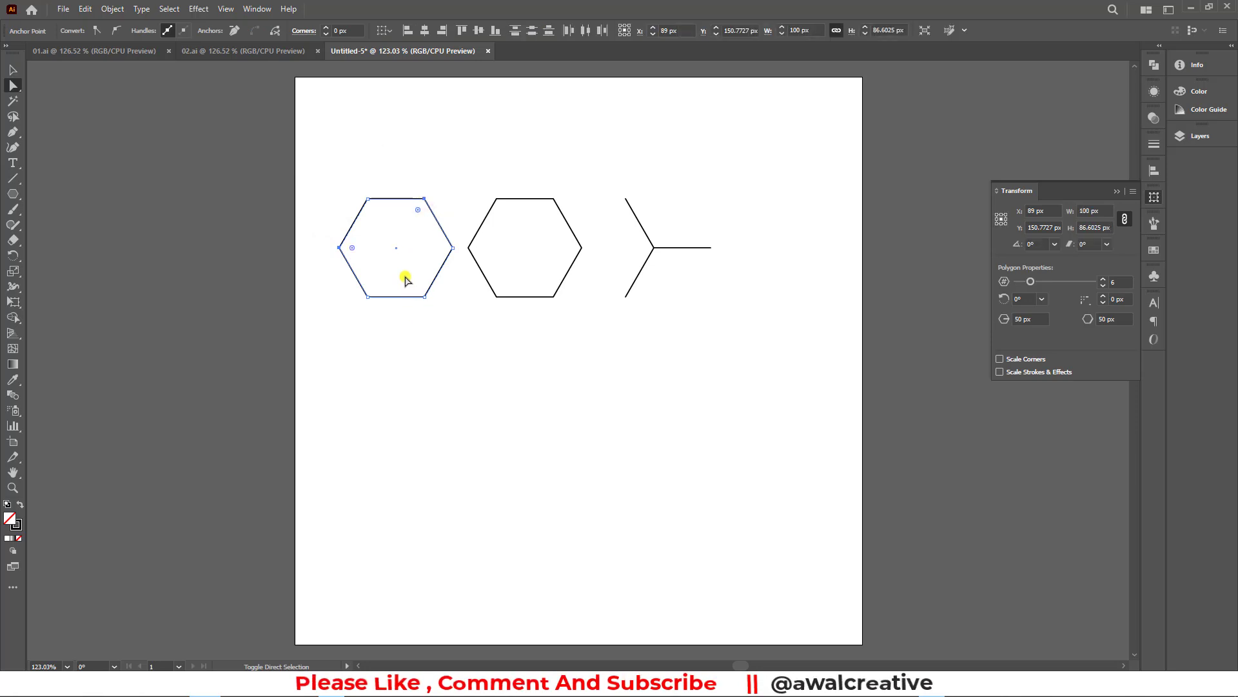
left_click_drag(405, 279, 432, 310)
left_click(112, 9)
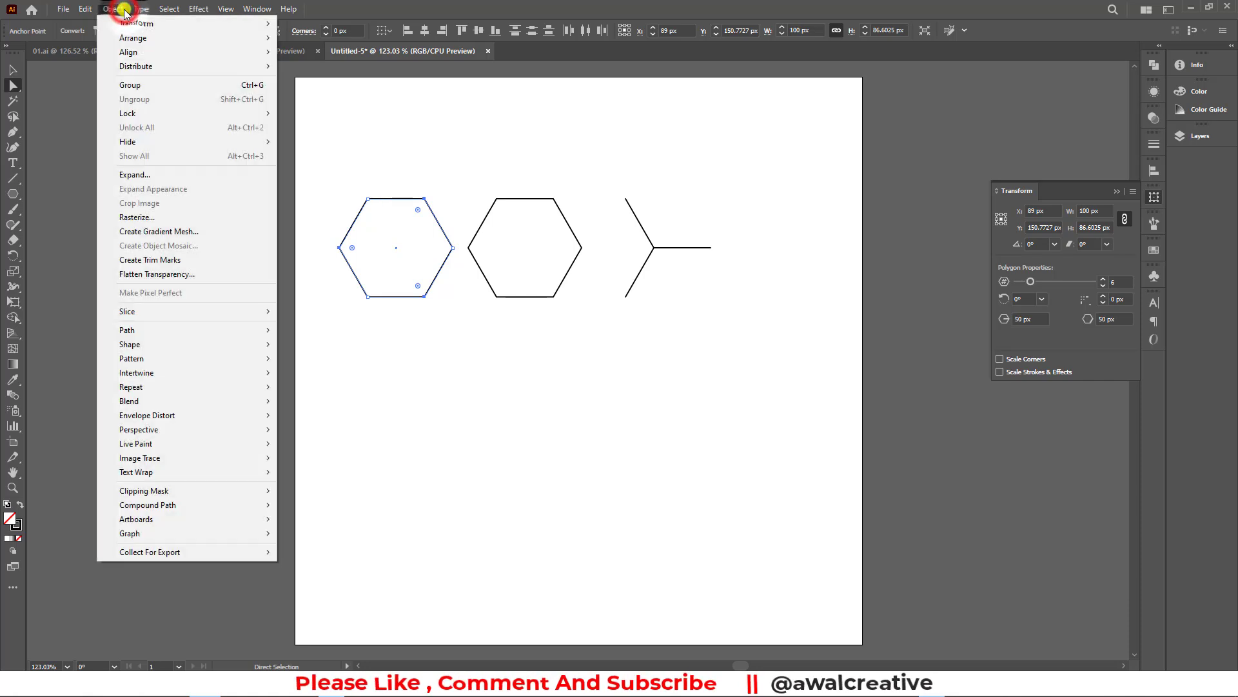
left_click(169, 330)
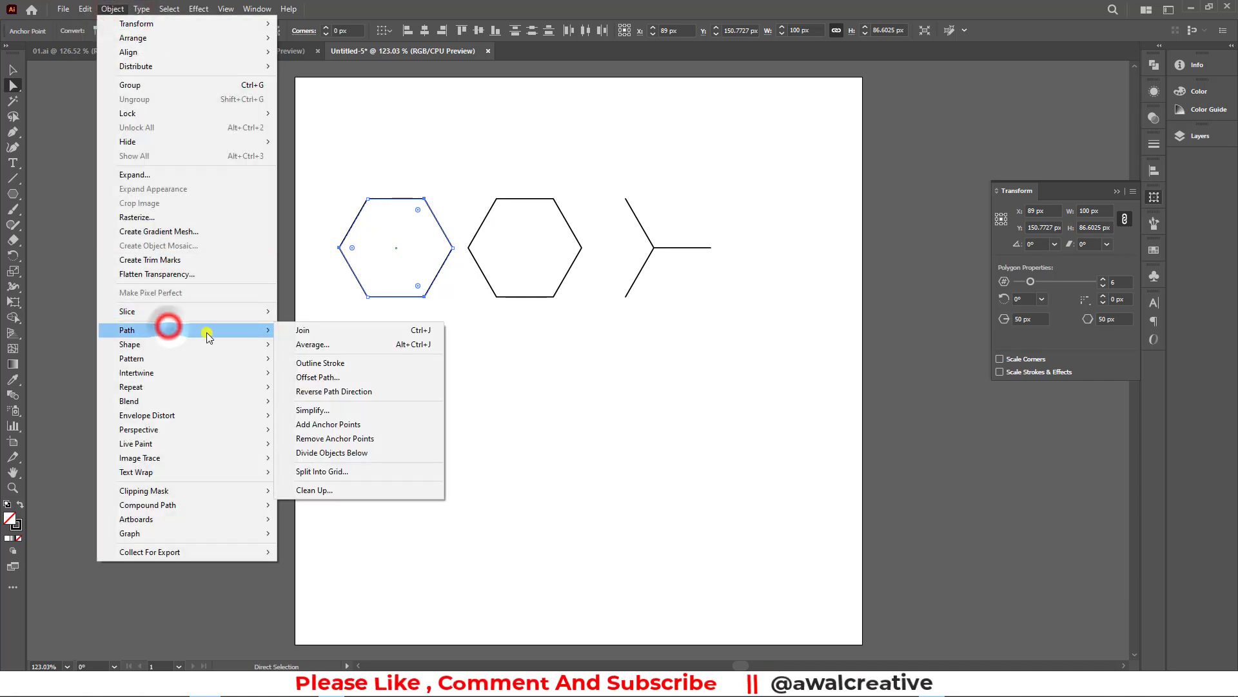
left_click(363, 440)
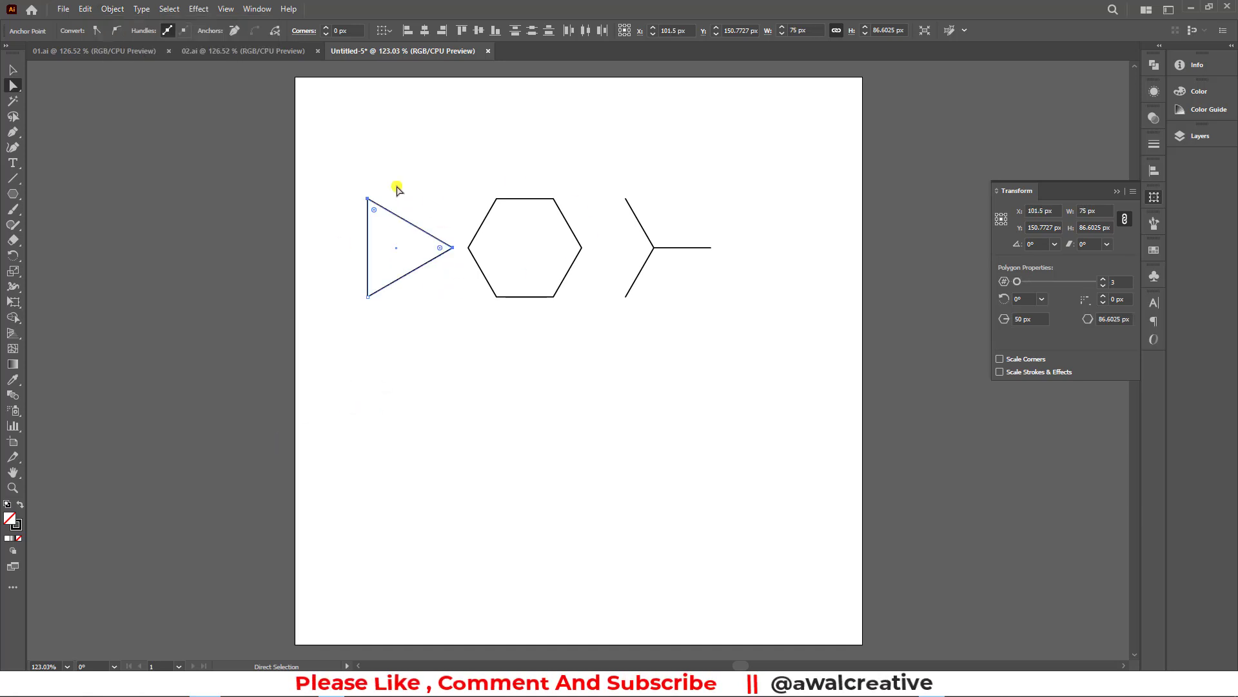
left_click(401, 127)
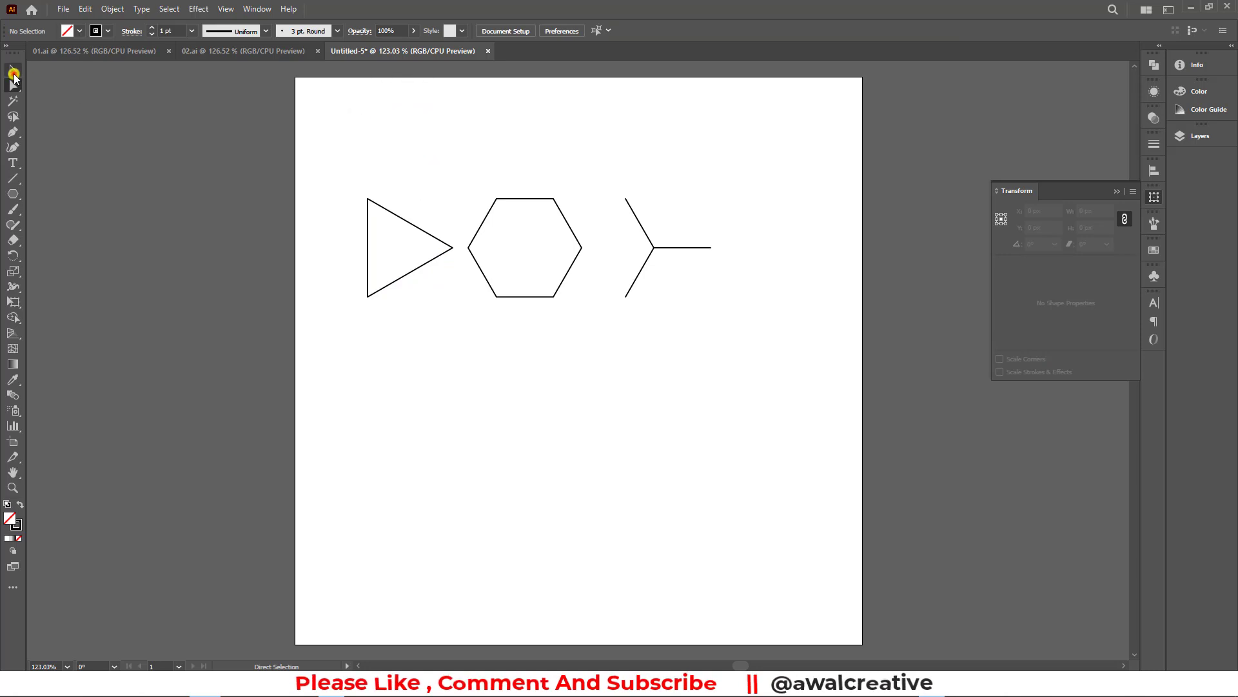
Group the Y-shape's lines together with Ctrl+G
left_click(13, 69)
left_click_drag(339, 147, 721, 343)
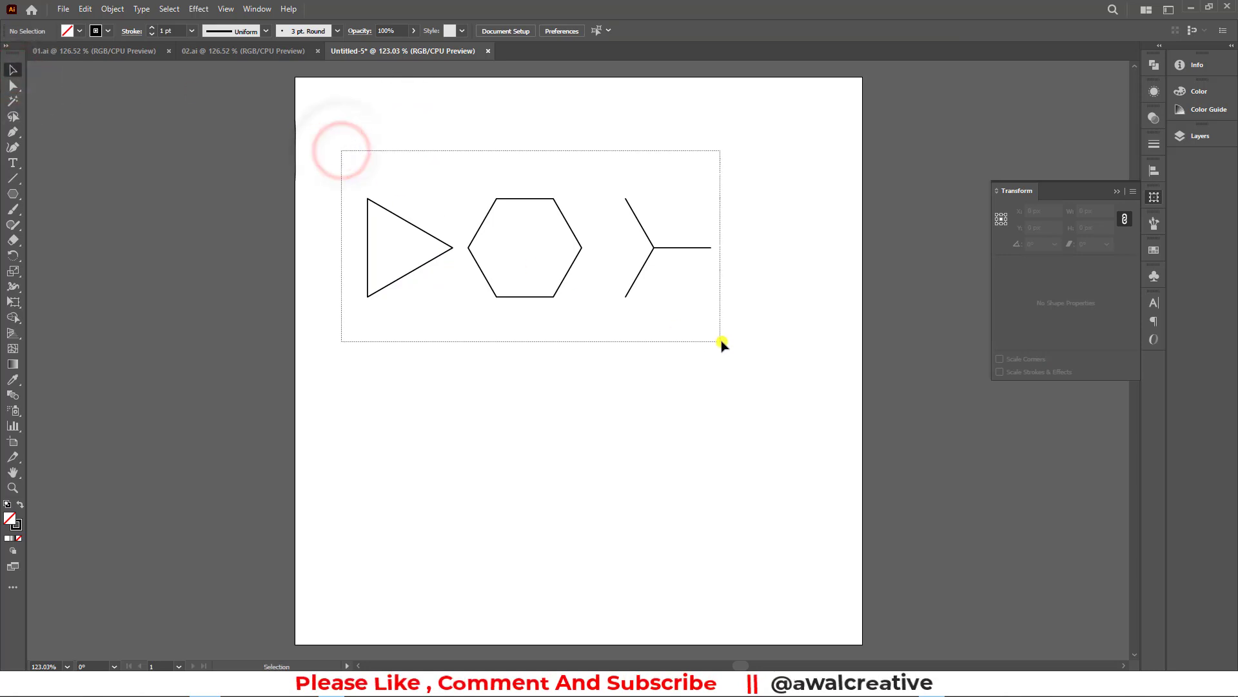
left_click(703, 351)
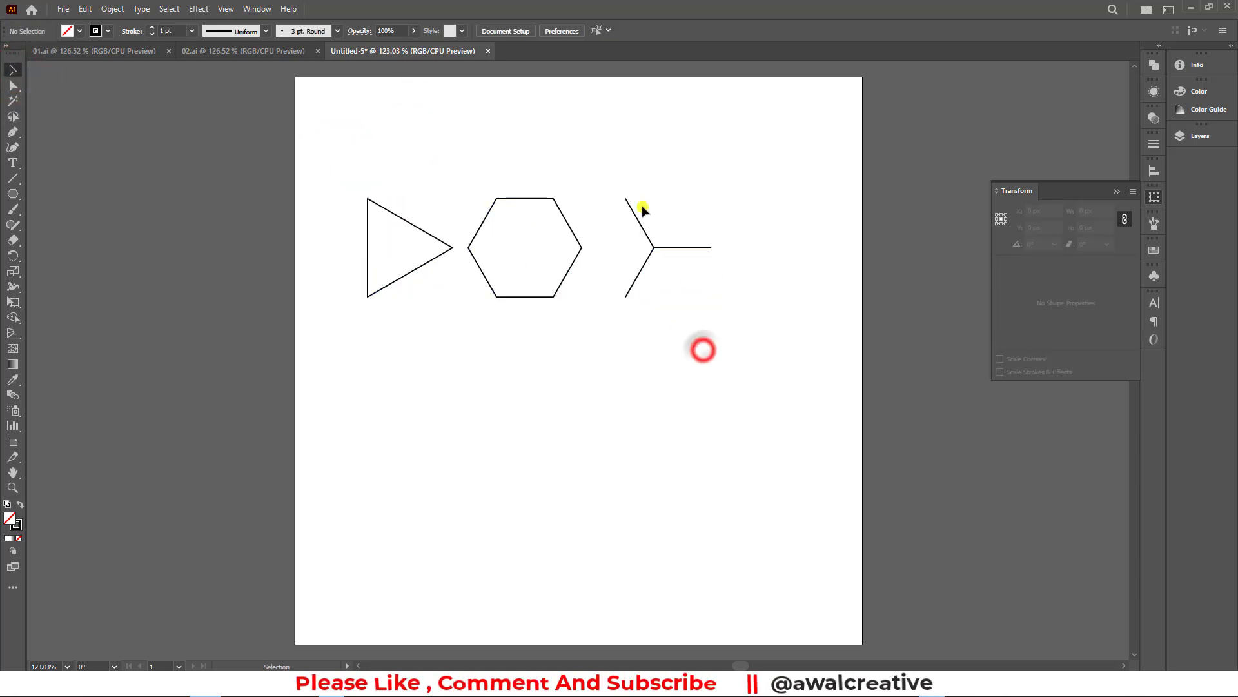
left_click_drag(609, 178, 728, 307)
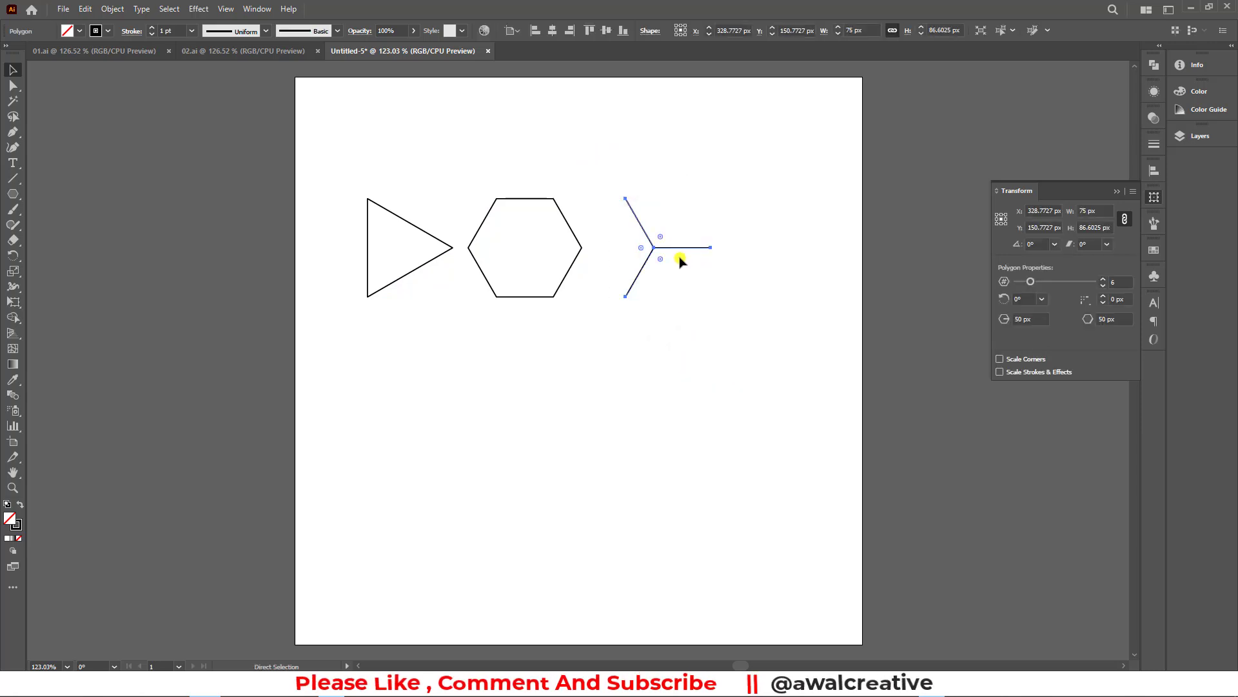
key("ctrl+g")
Align the three shapes vertical-centre and right into a cube, then drag it left of the artboard
left_click_drag(322, 154, 732, 342)
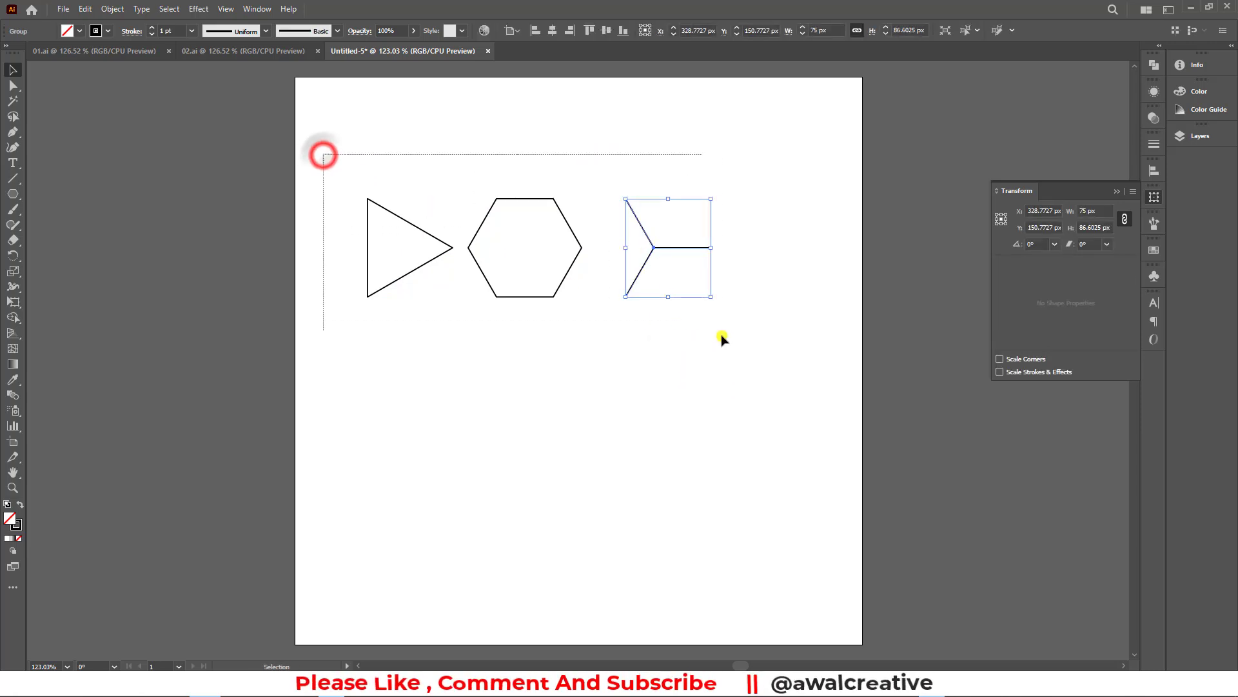
left_click(556, 30)
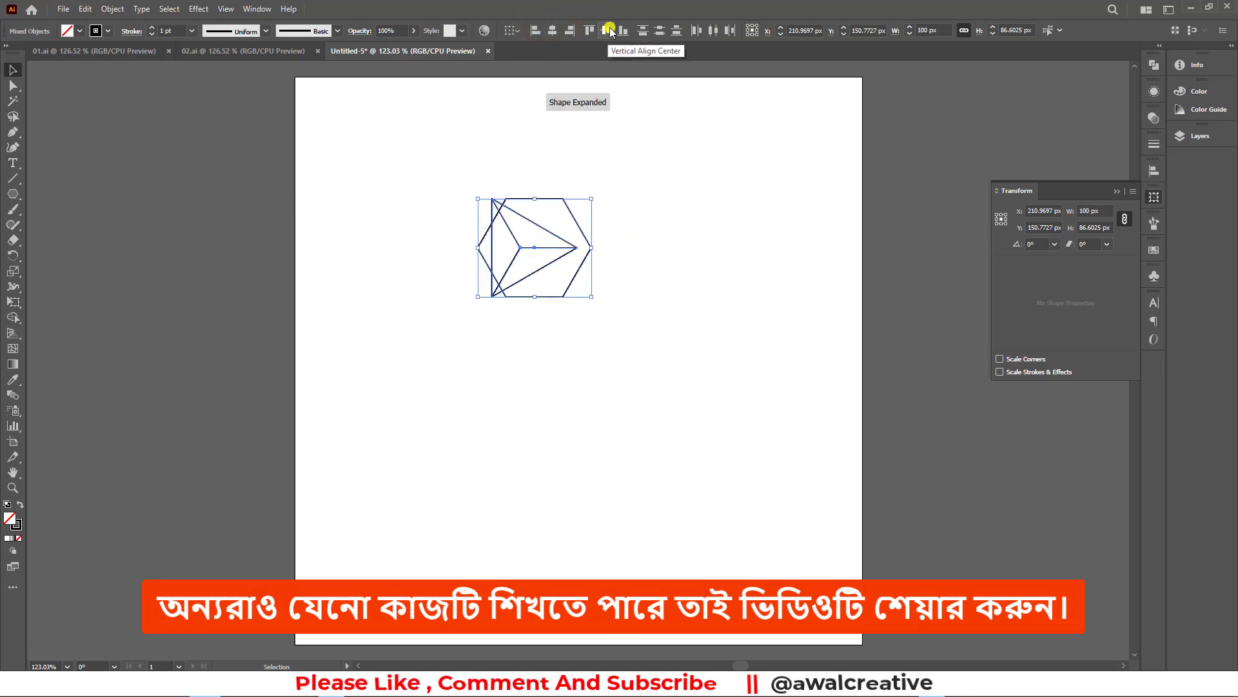
left_click(570, 32)
left_click(507, 138)
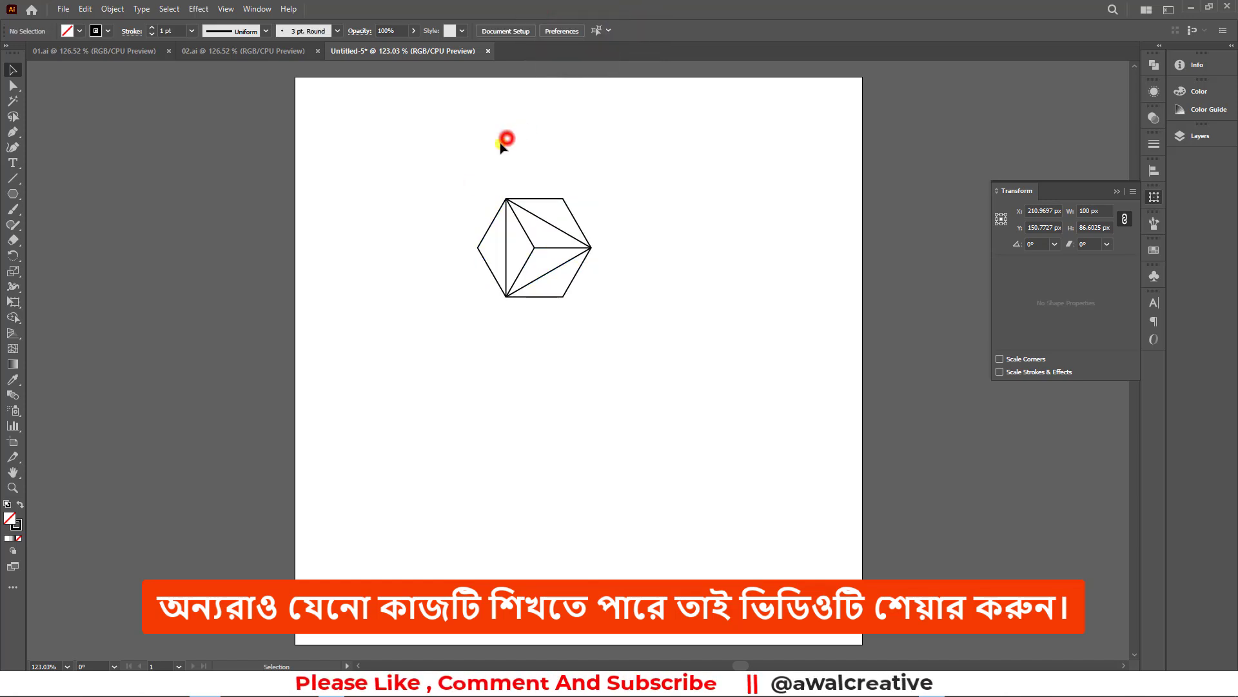
left_click(413, 150)
left_click_drag(425, 154, 670, 304)
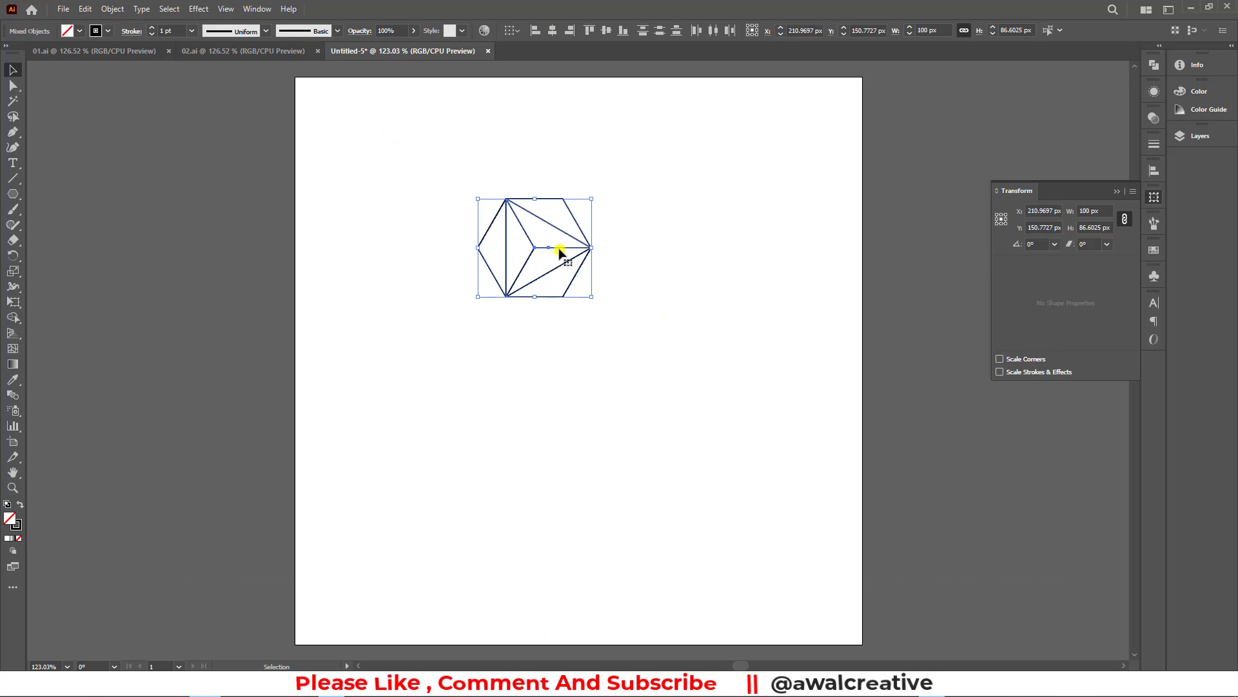
left_click_drag(560, 249, 213, 292)
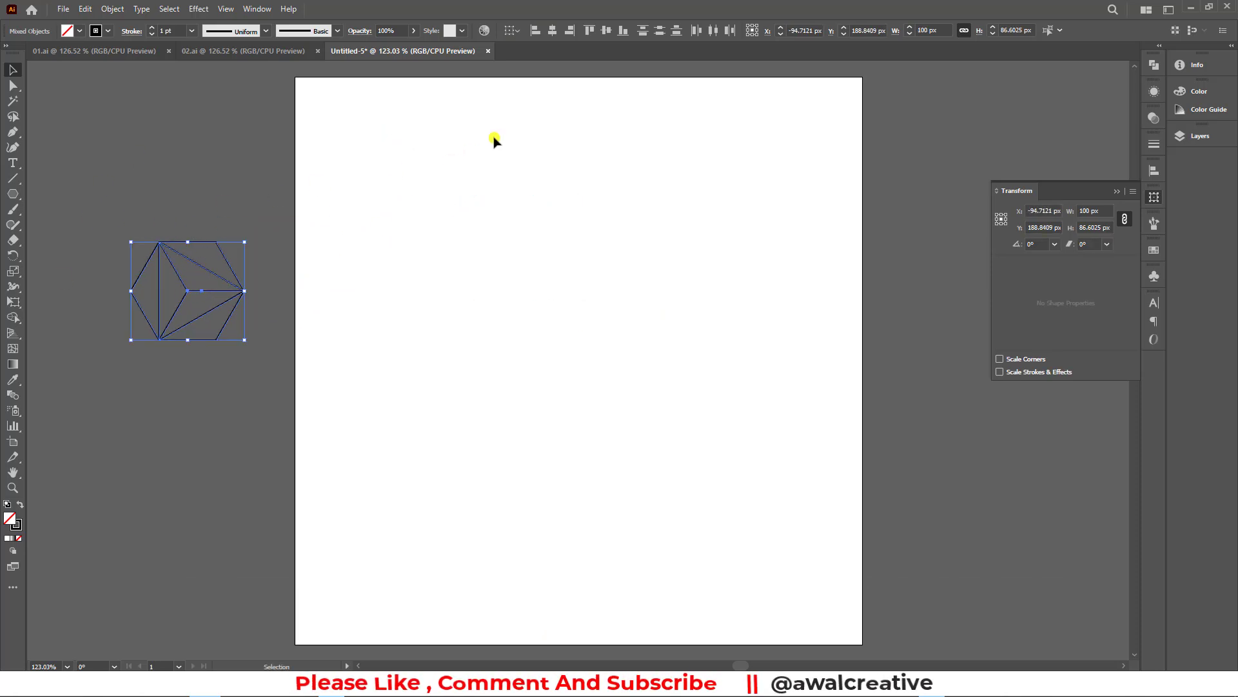
Check the cube's 86.6025 px height in the Transform panel, then collapse the panel
left_click(256, 9)
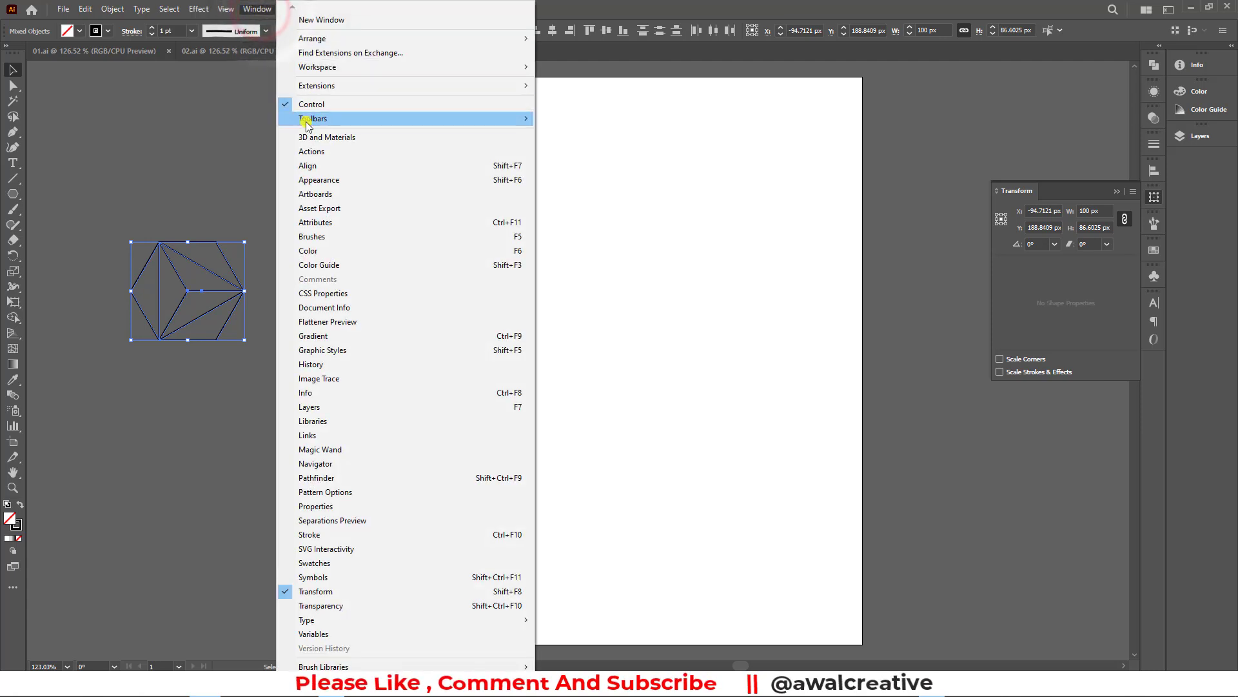
left_click(328, 591)
left_click(1154, 197)
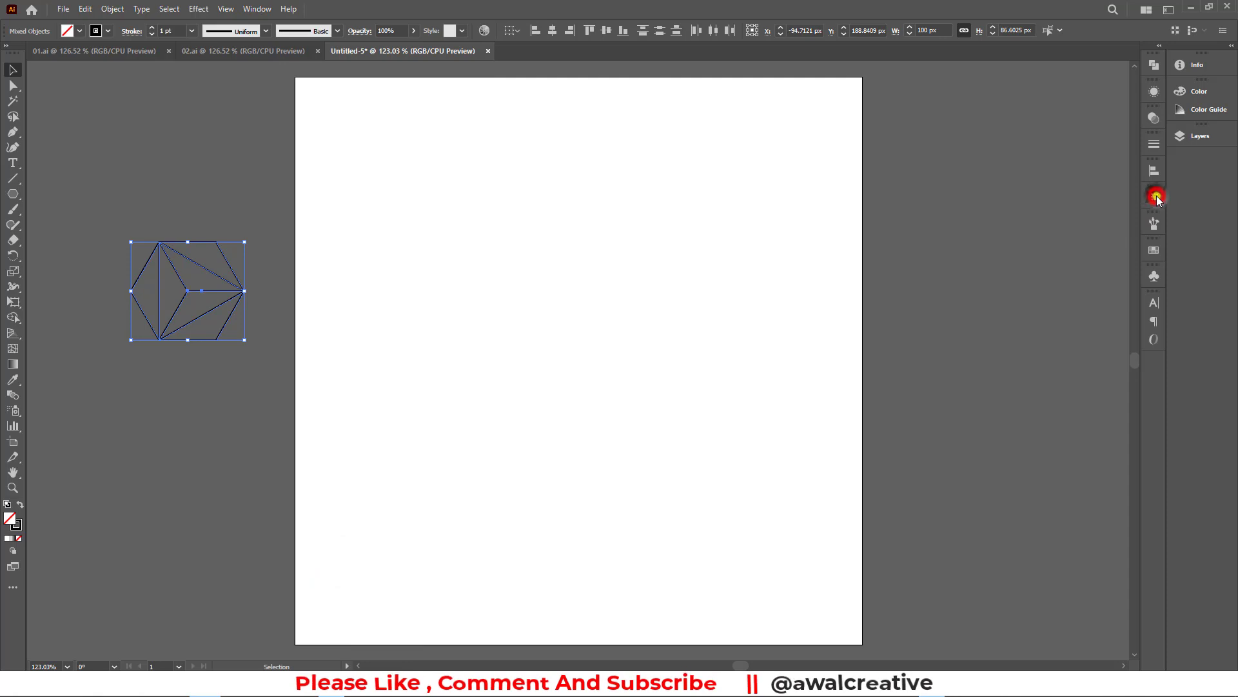
left_click(1092, 227)
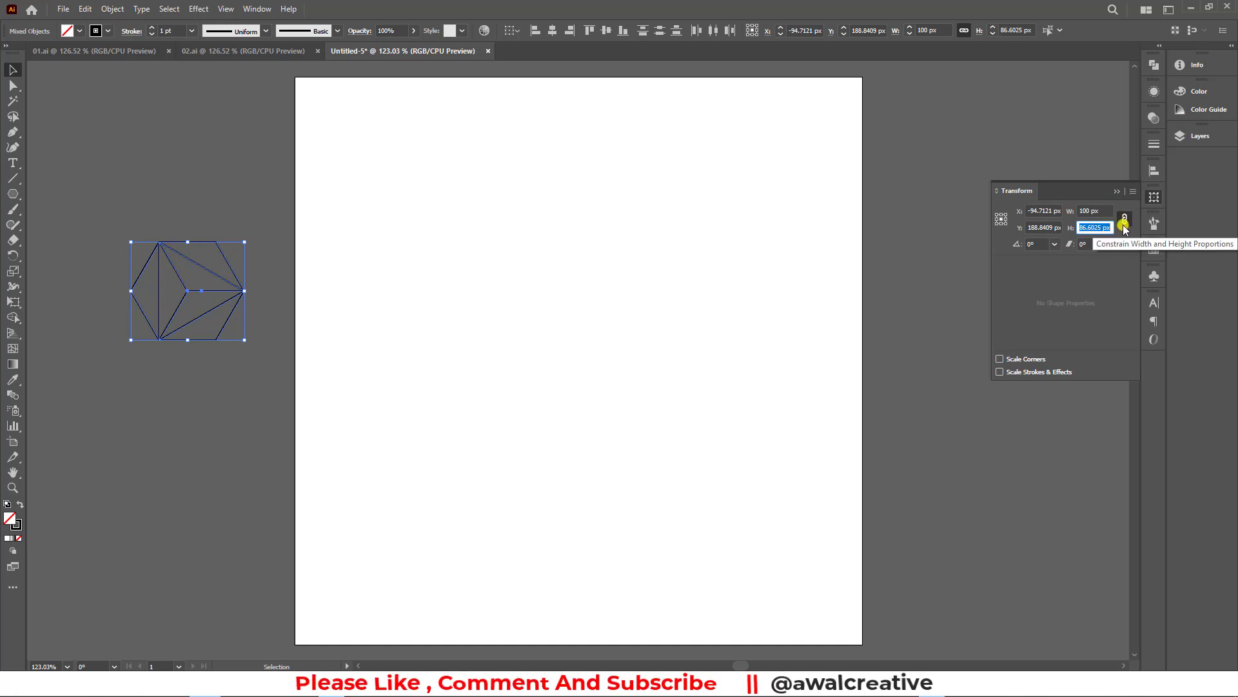
left_click(1117, 192)
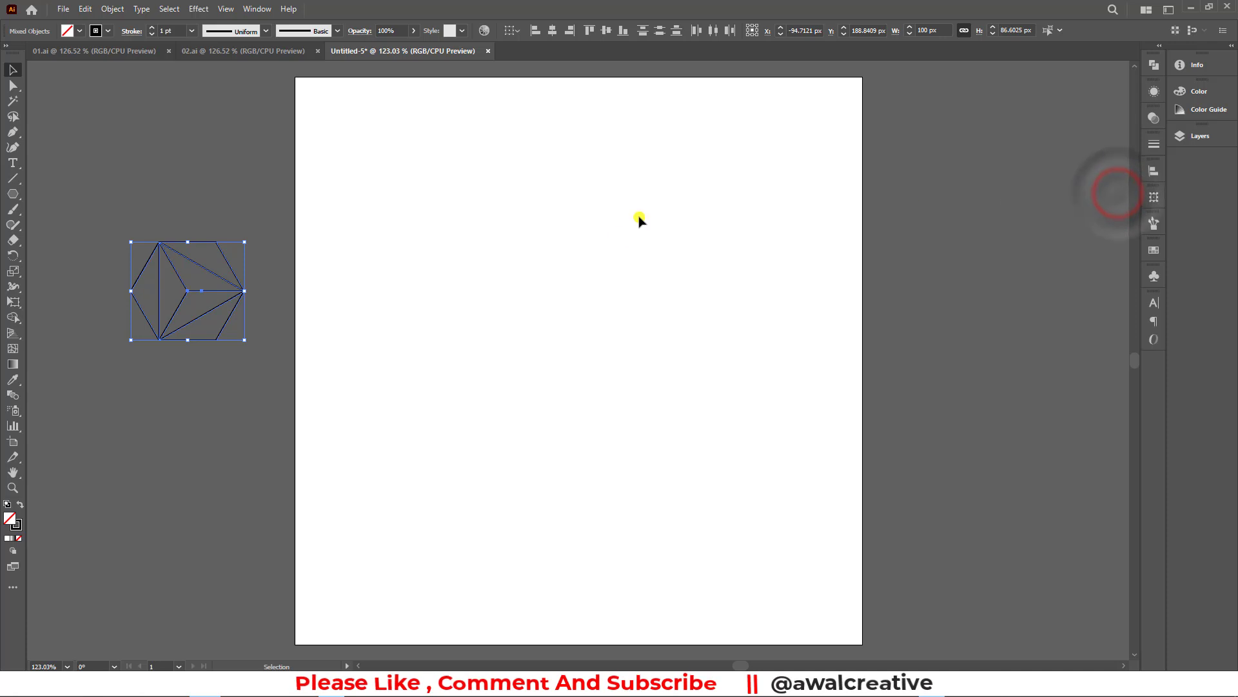
Reselect the whole cube and compare it against the 01.ai star pattern
left_click(214, 188)
left_click_drag(68, 203, 268, 366)
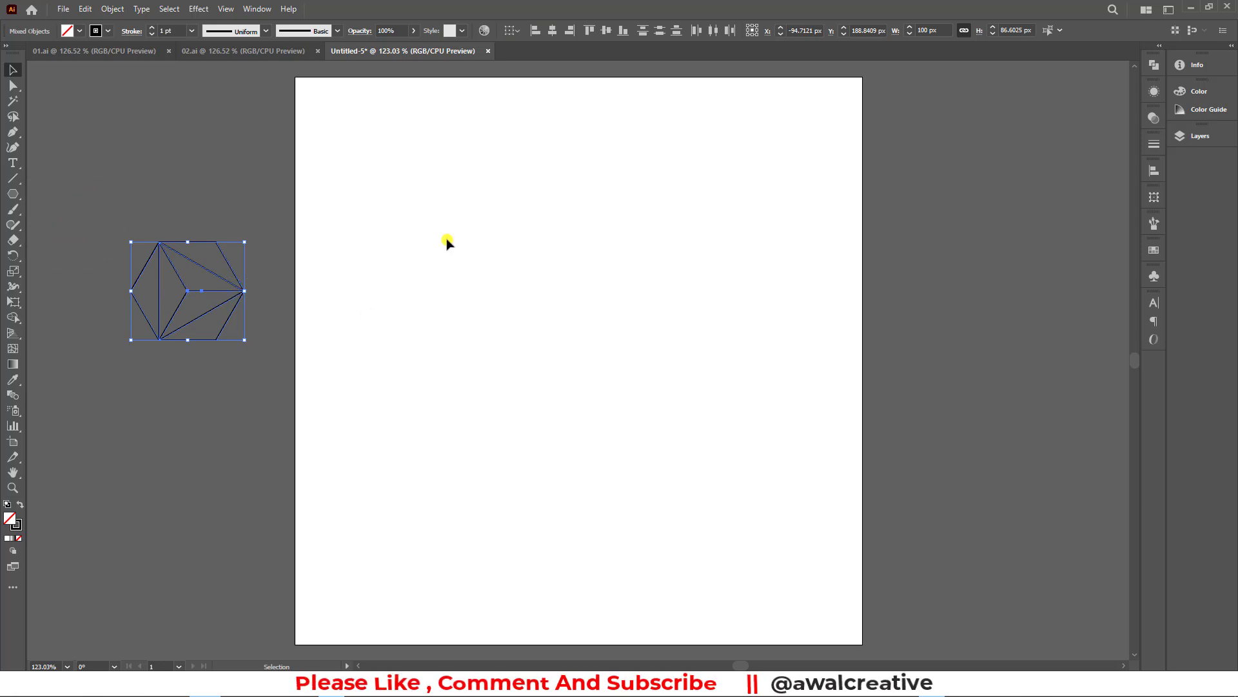
left_click(129, 51)
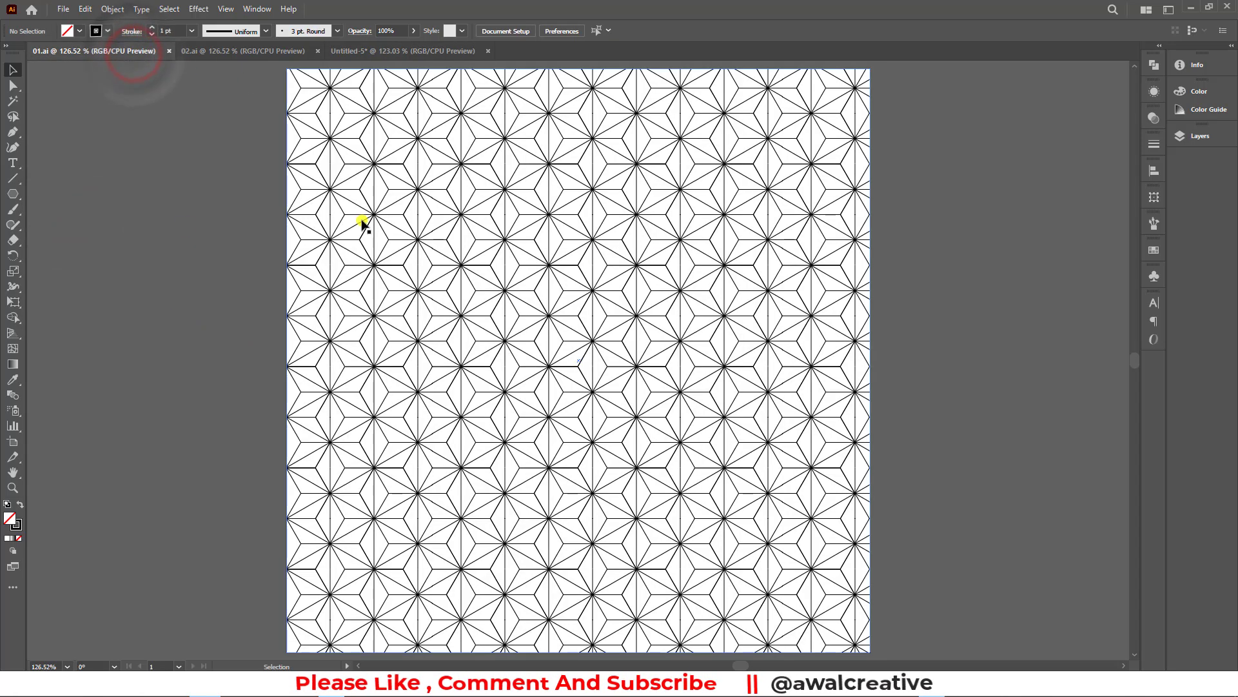
left_click(409, 51)
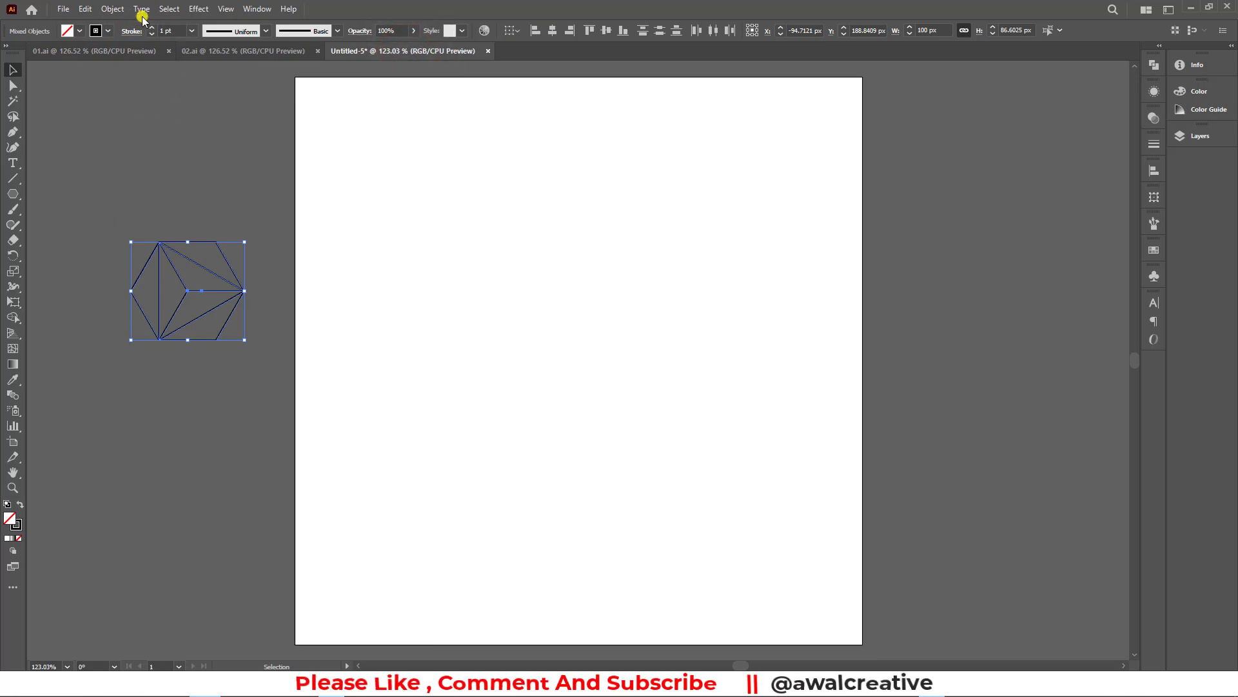
Make a pattern swatch from the cube, tiled Hex by Column with 86.6025 px tile height
left_click(105, 9)
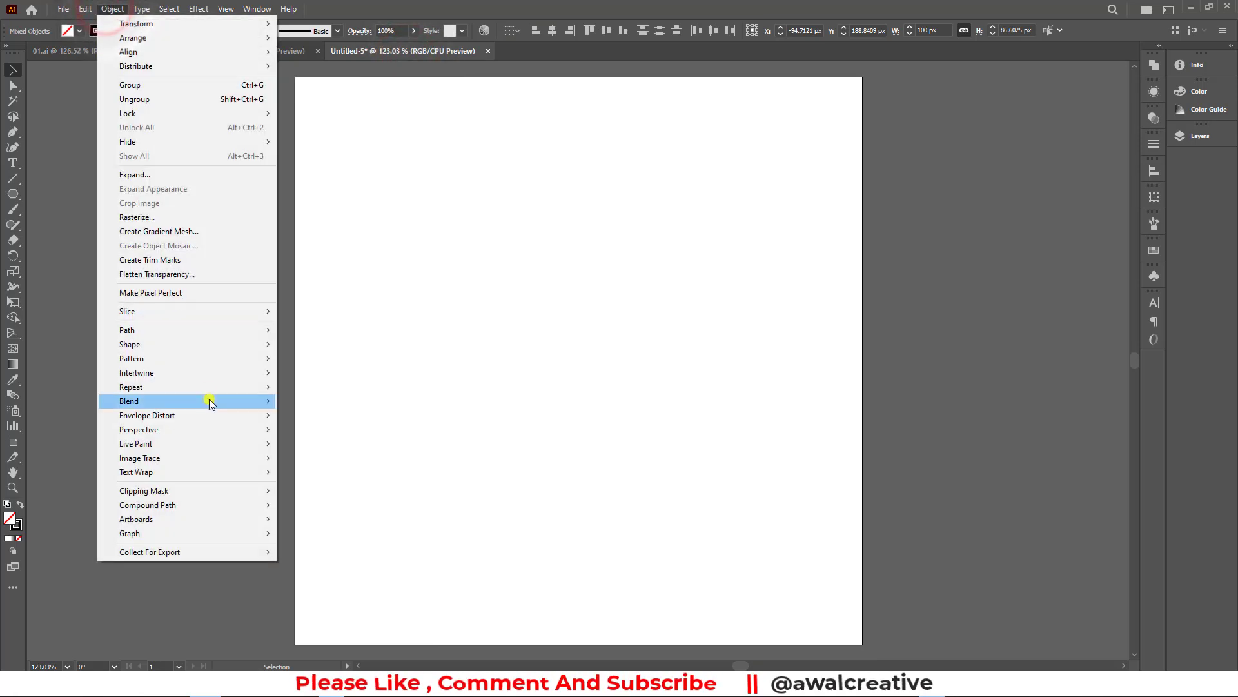
left_click(160, 356)
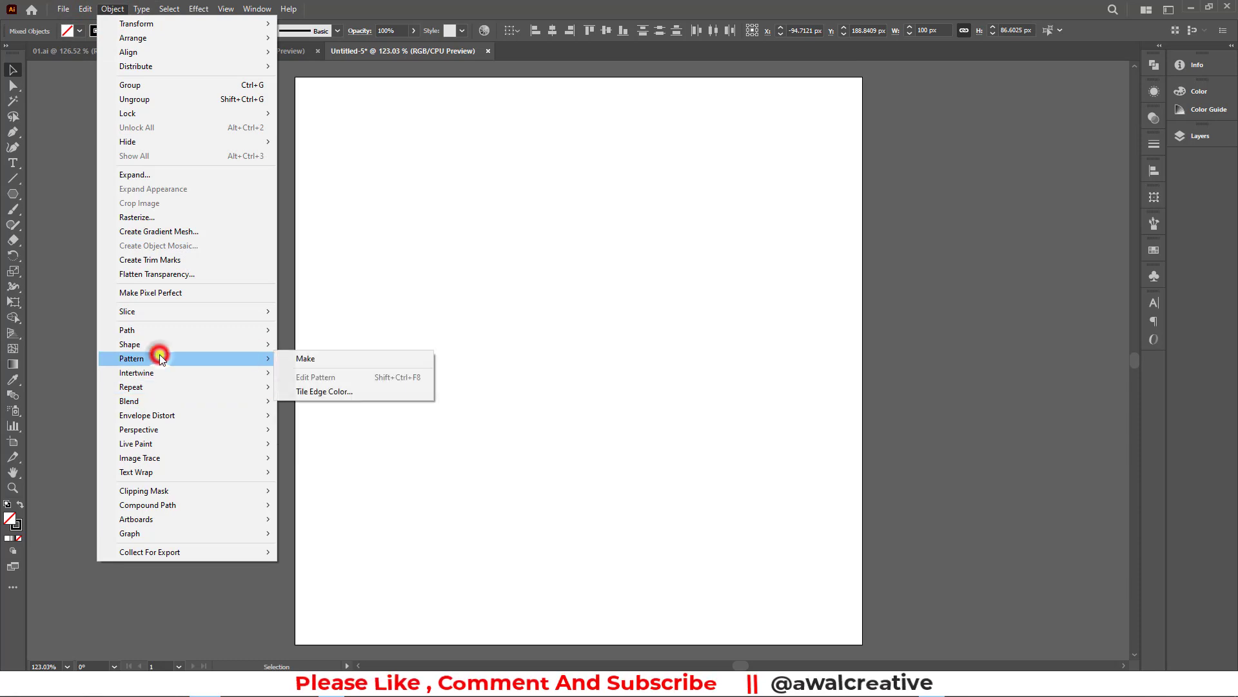
left_click(338, 358)
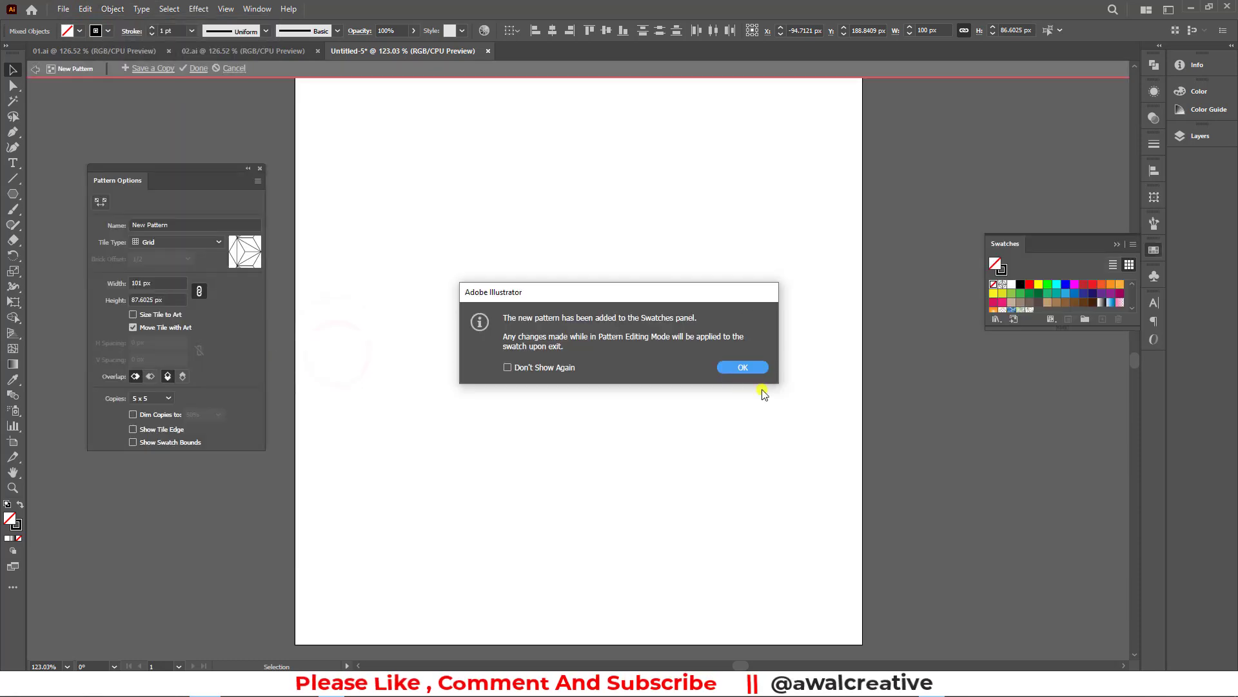
left_click(742, 368)
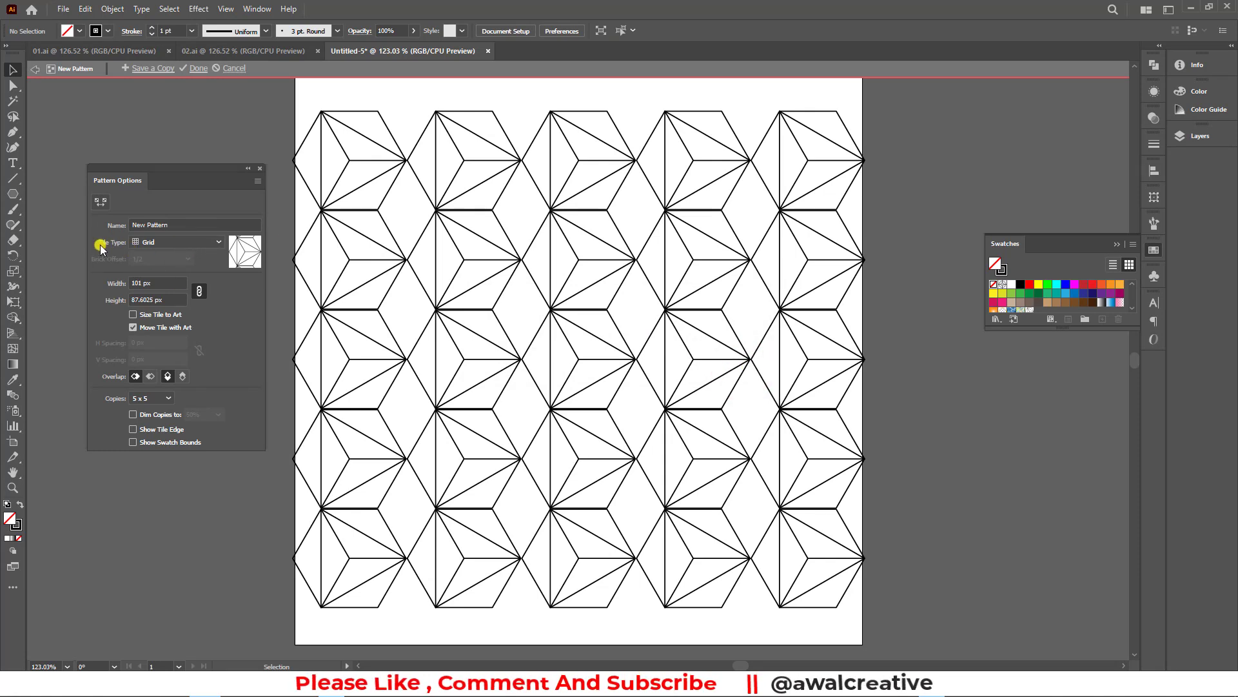
left_click(165, 242)
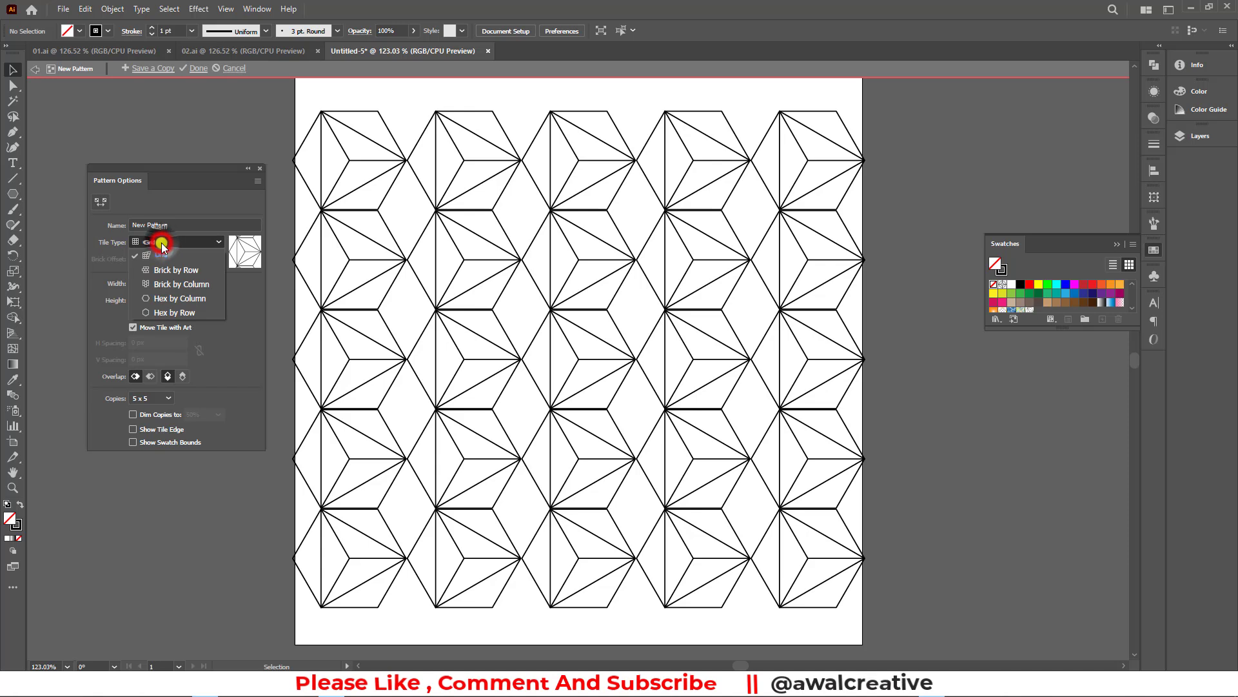
left_click(206, 300)
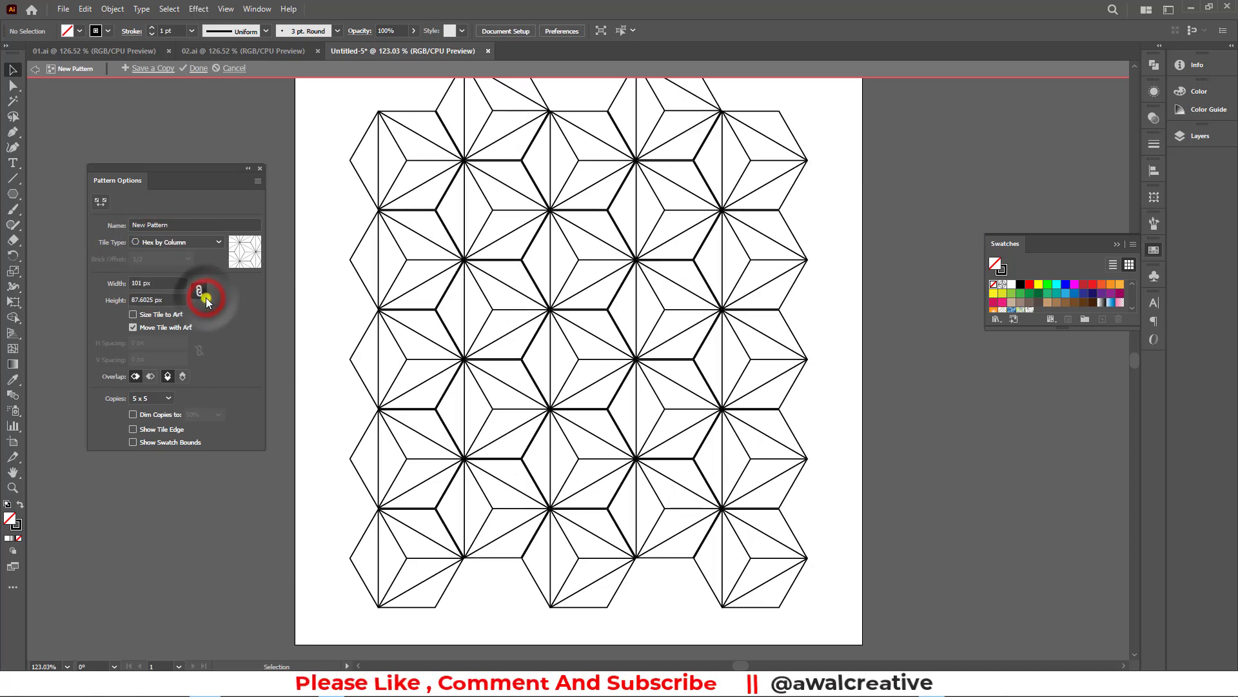
triple_click(171, 299)
type("86.6025")
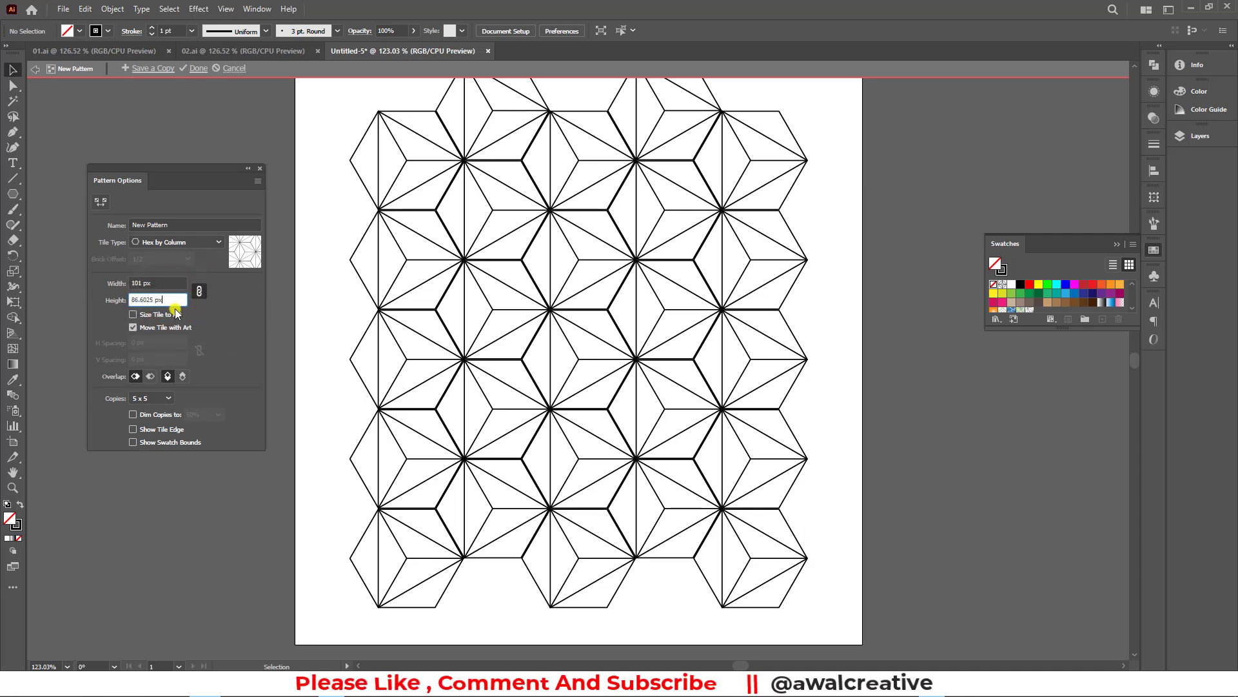
triple_click(162, 284)
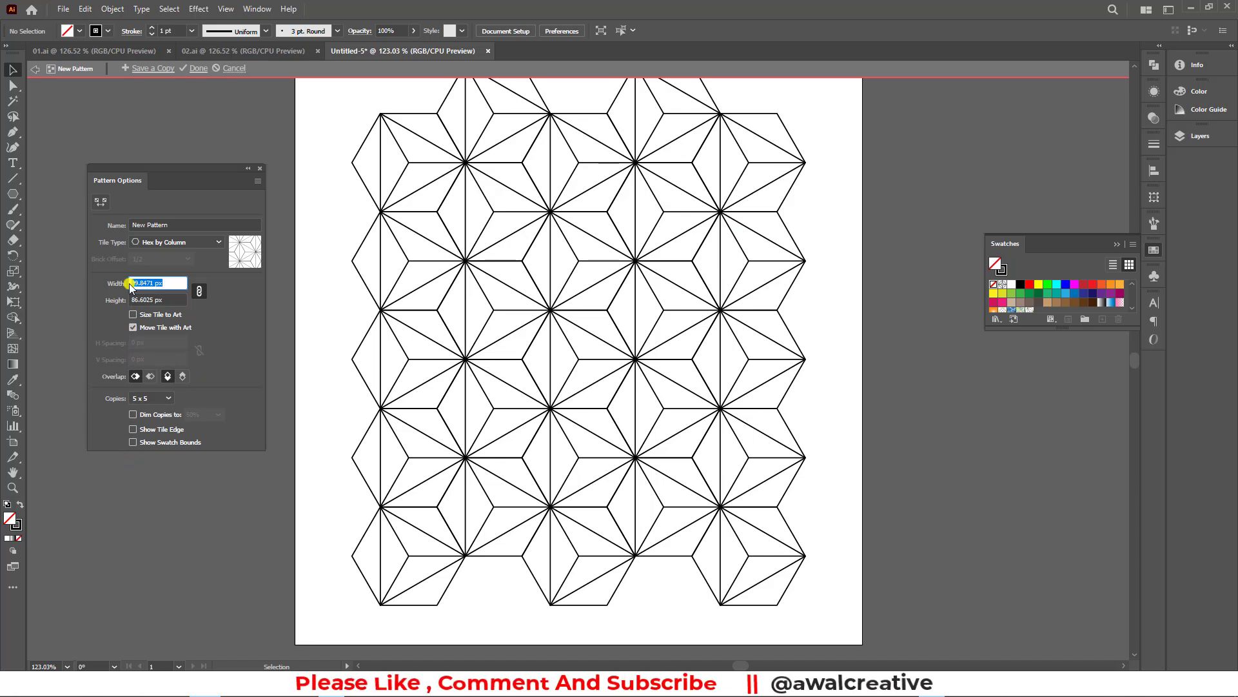
left_click(197, 69)
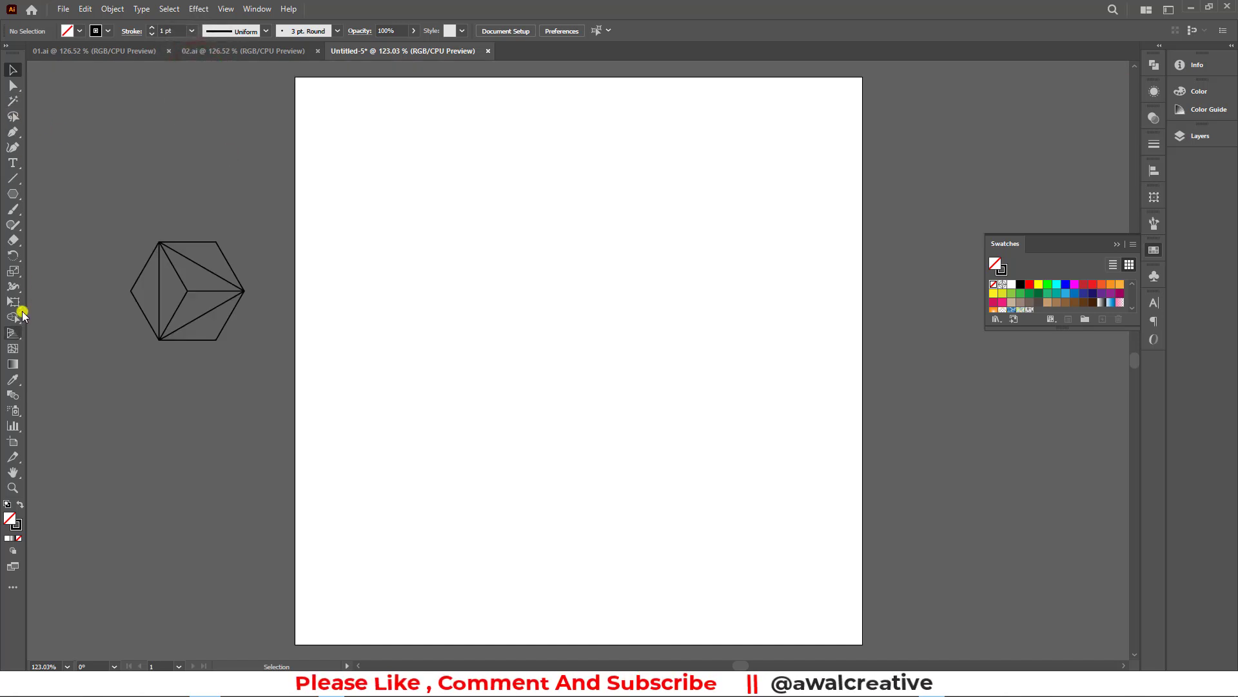
Drag out a trial rectangle over the artboard, then delete it
left_click(18, 196)
left_click(62, 192)
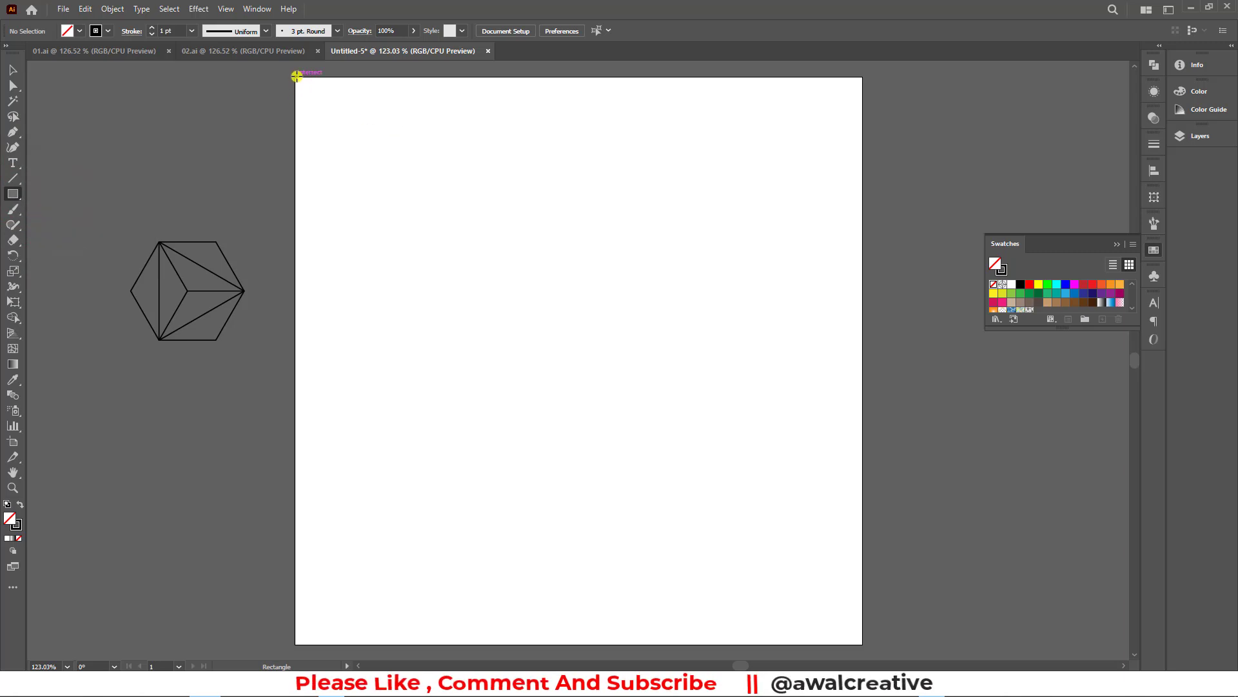
left_click_drag(296, 77, 771, 530)
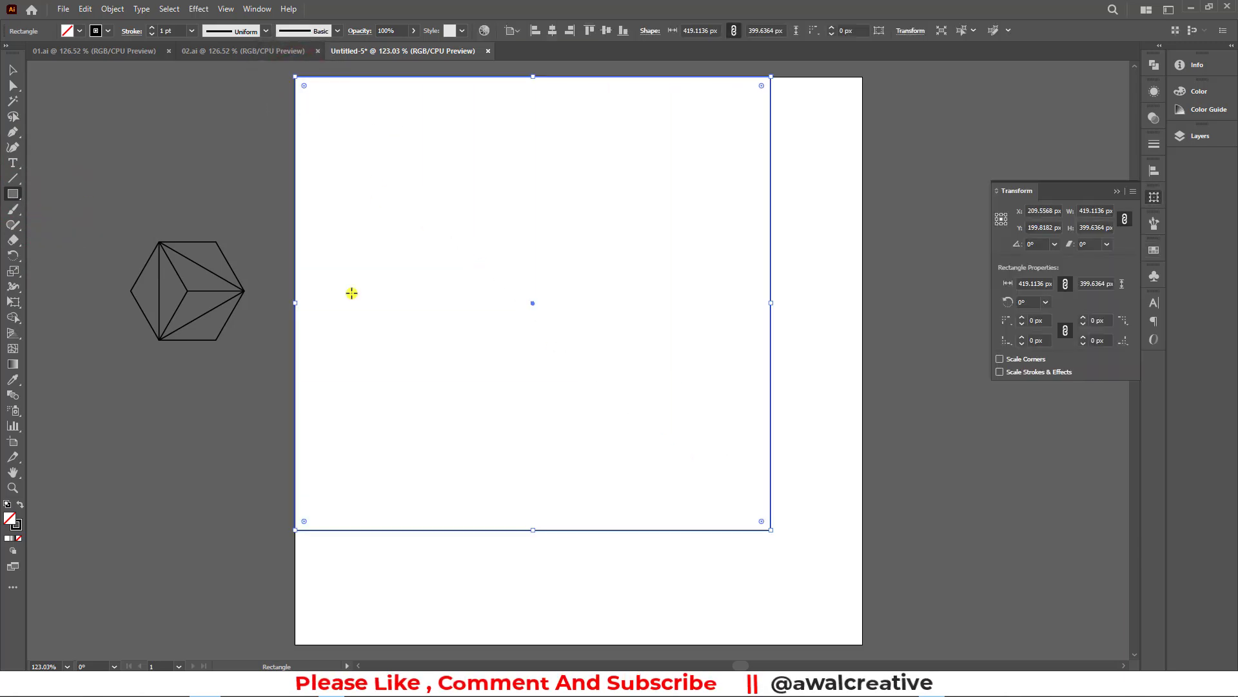
left_click(13, 69)
mouse_move(570, 226)
left_mouse_down()
mouse_move(839, 385)
mouse_move(786, 374)
left_mouse_up()
key("Delete")
Create a 500 × 500 px square numerically with the Rectangle tool
left_click(14, 197)
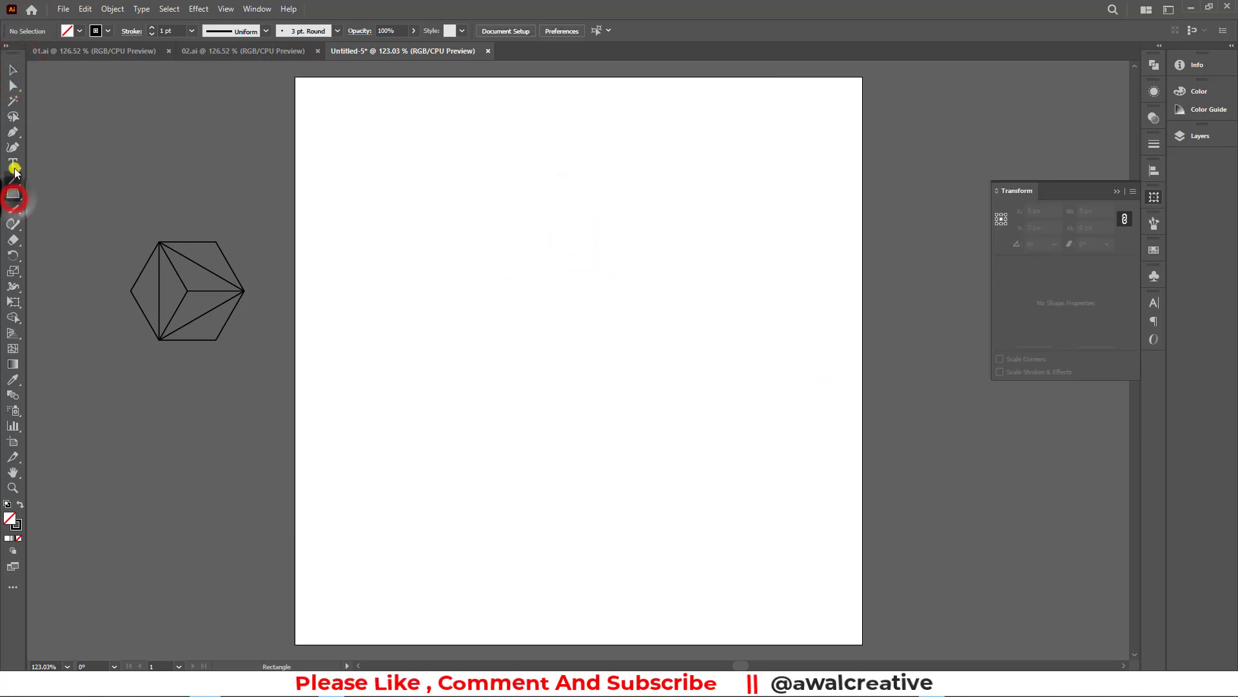
left_click(502, 295)
type("500")
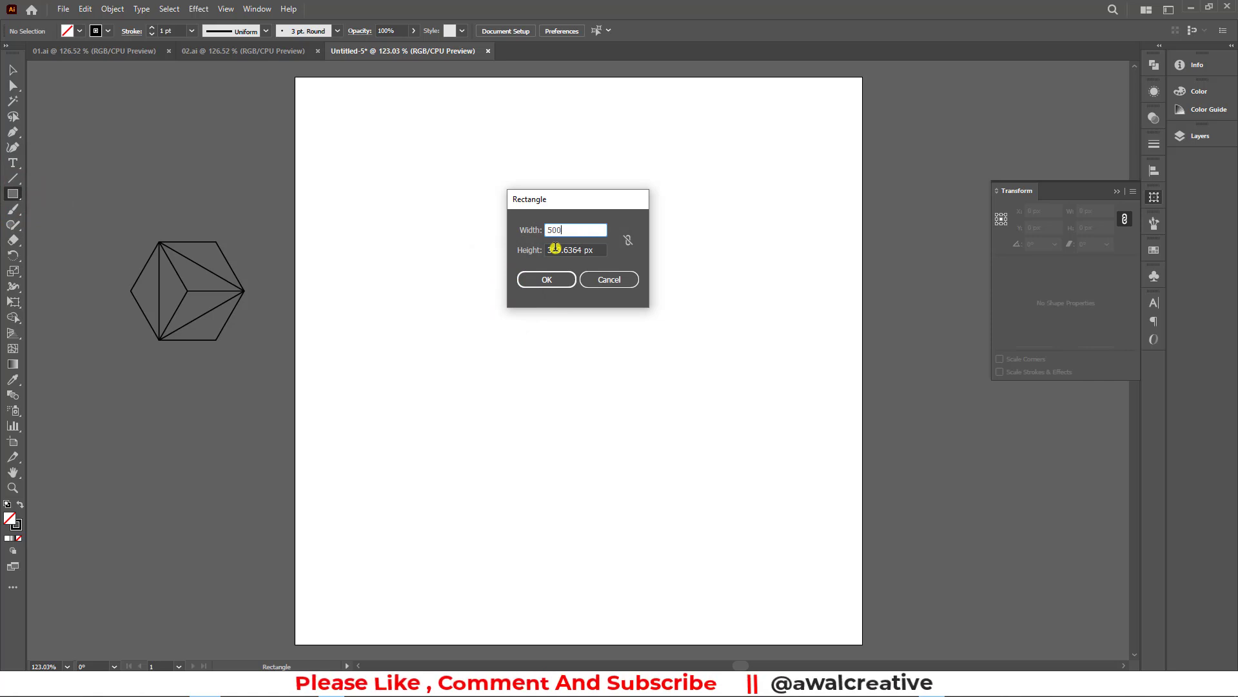
key("Tab")
type("5")
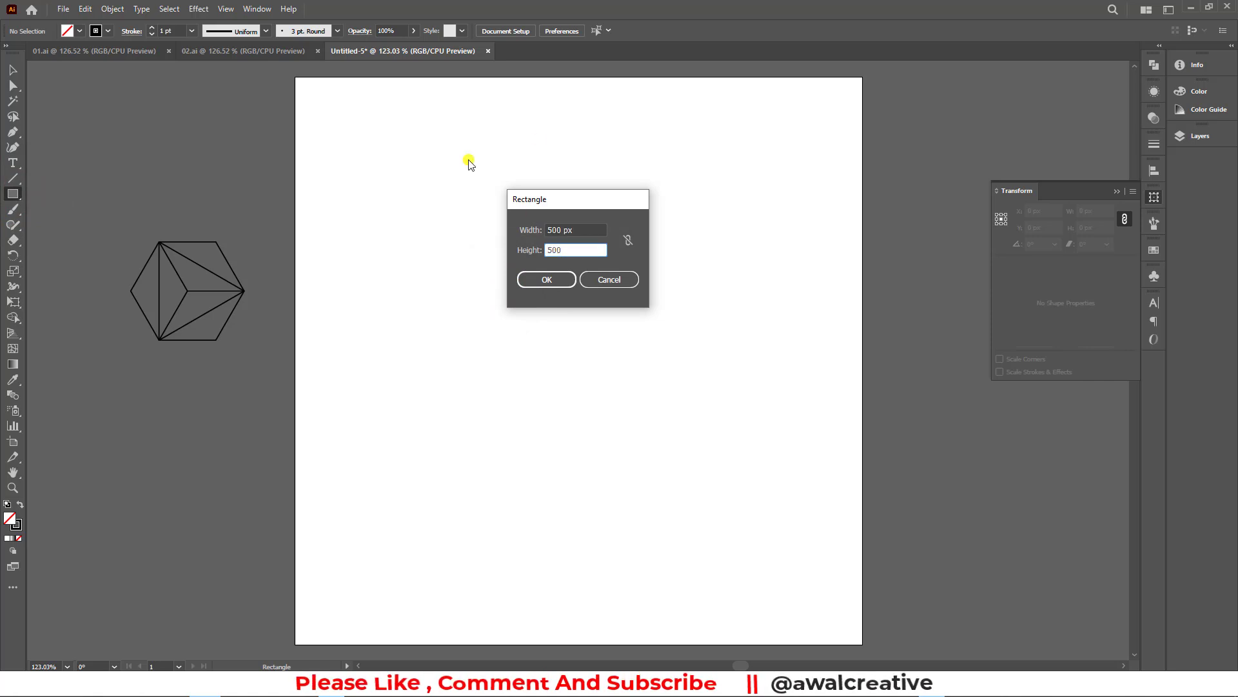
left_click(533, 279)
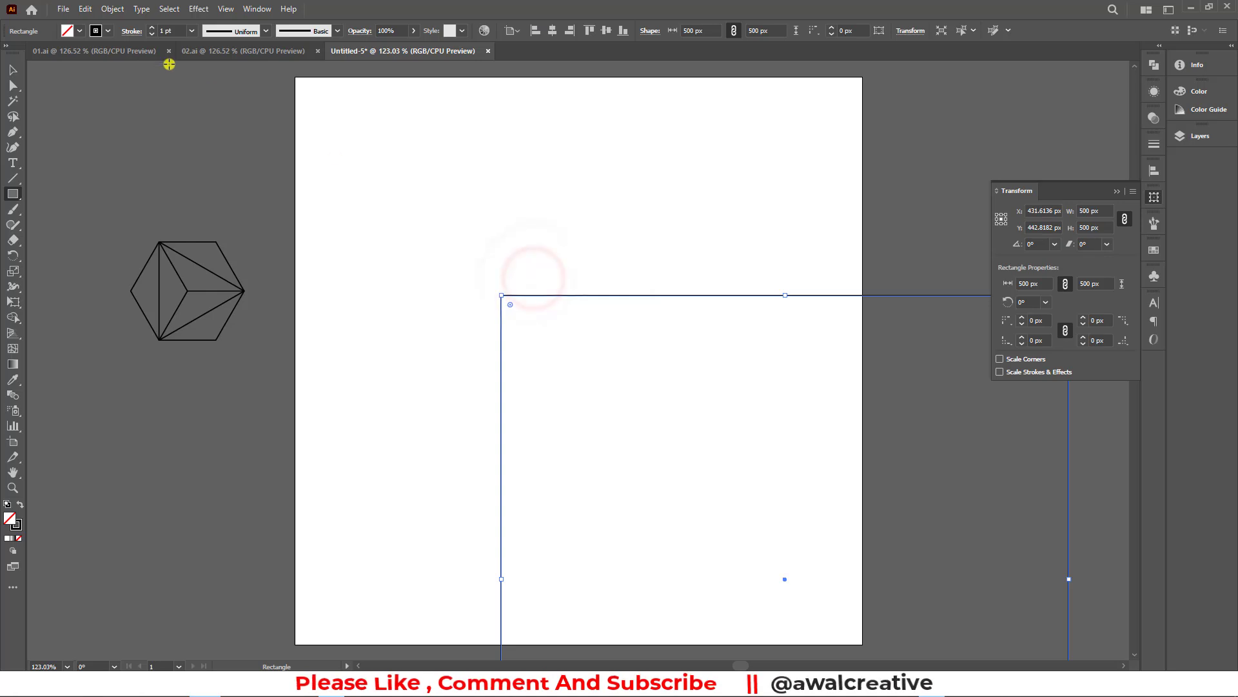
Give the square a white fill and no stroke, and centre it on the artboard
left_click(78, 31)
left_click(26, 52)
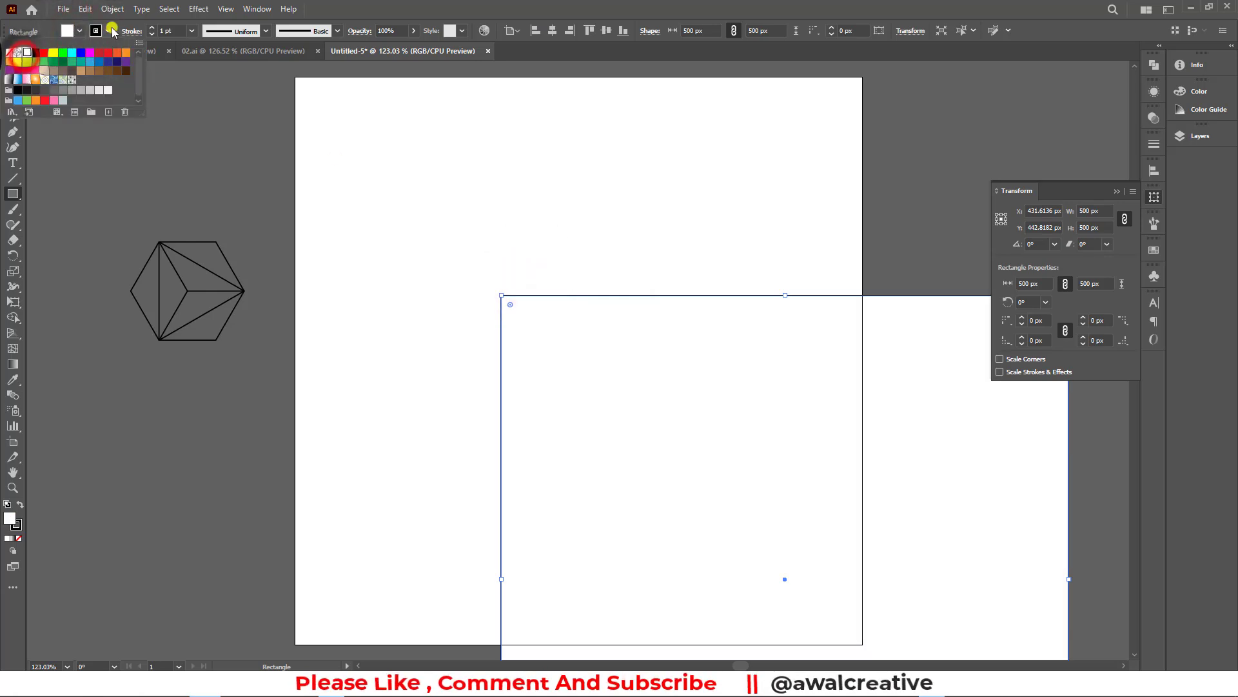
left_click(105, 31)
left_click(9, 53)
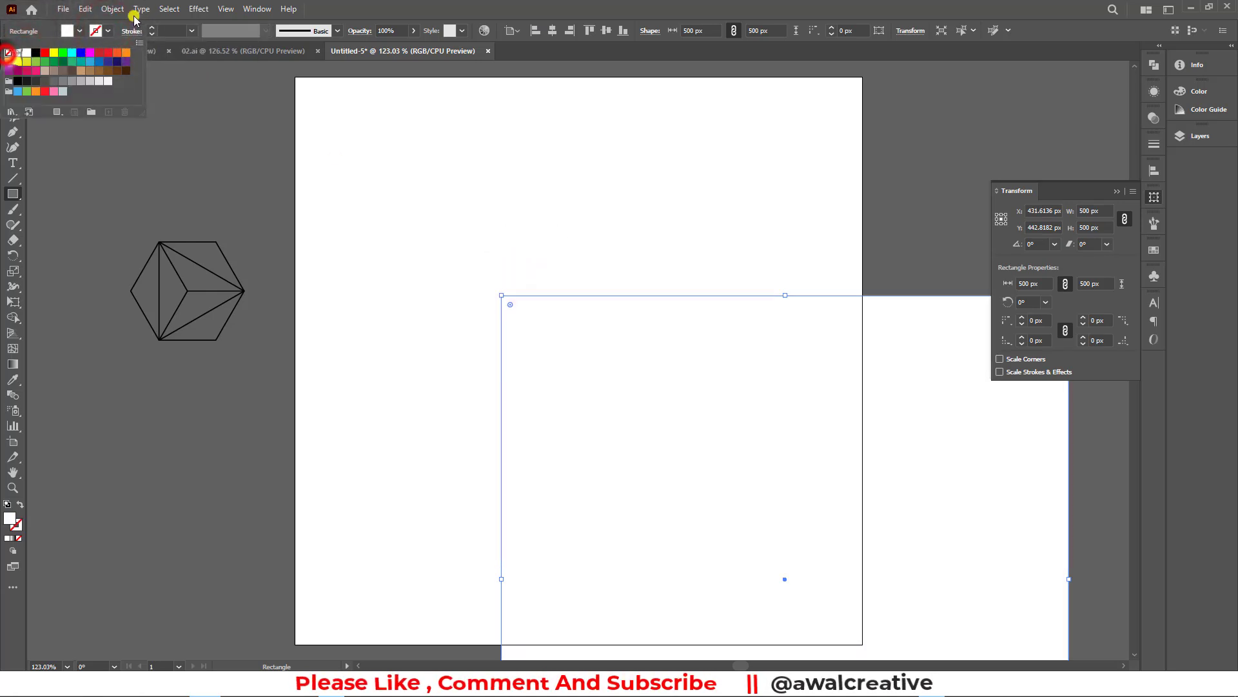
left_click(14, 31)
left_click(552, 31)
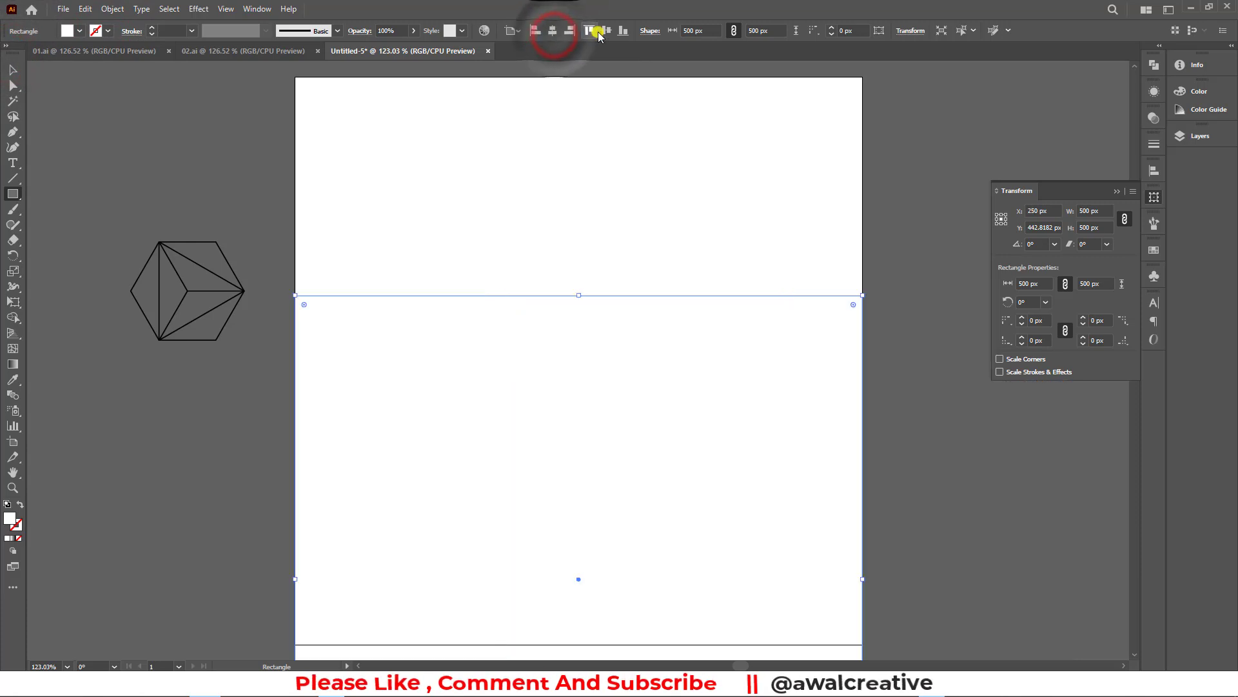
left_click(601, 32)
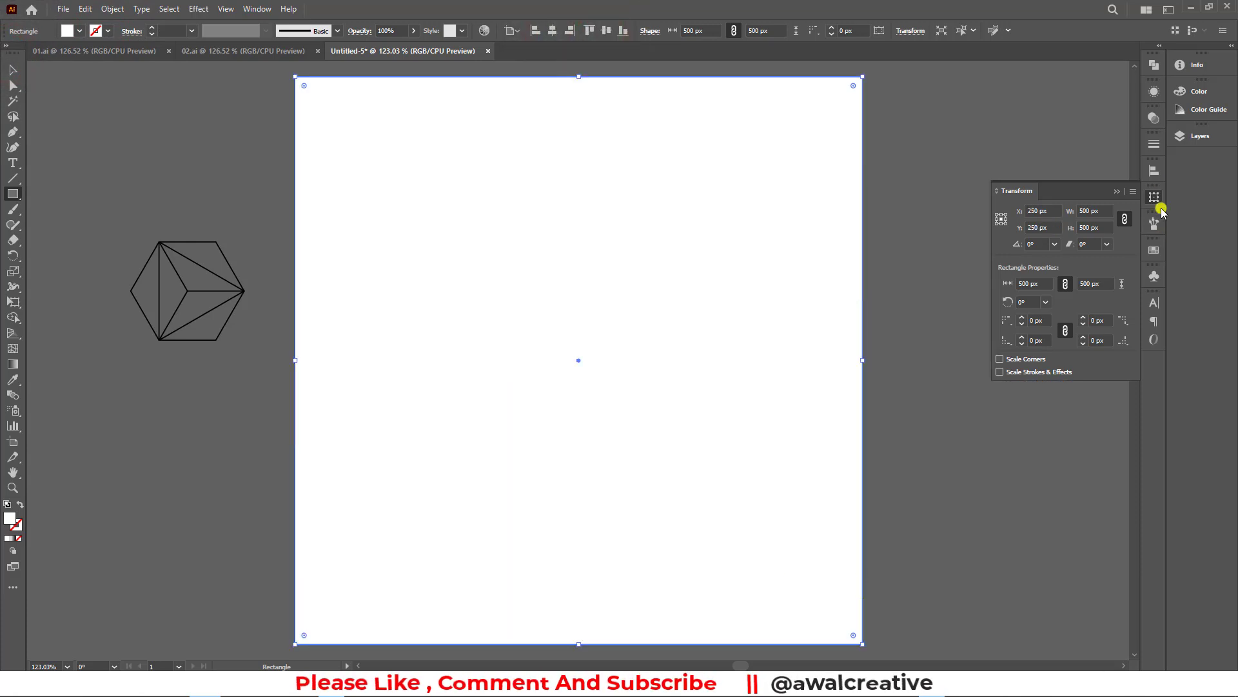
left_click(1155, 249)
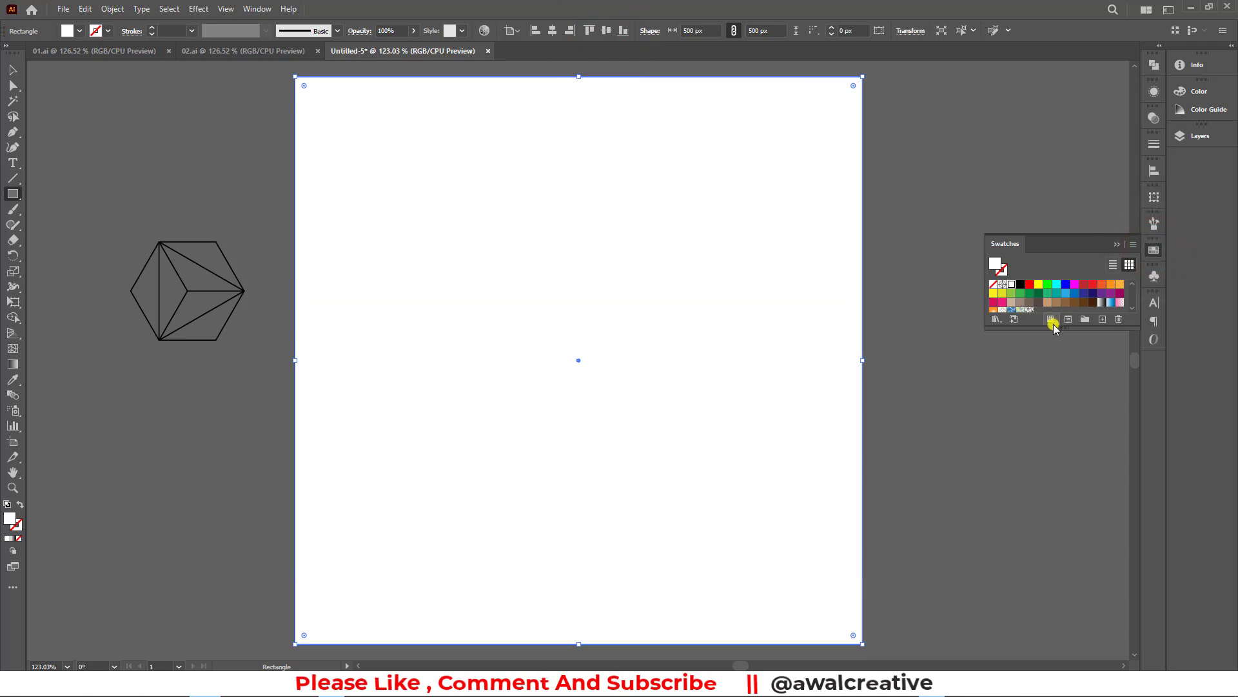
Apply the asanoha pattern swatch to the square and compare it with 01.ai
left_click_drag(1056, 330, 1056, 410)
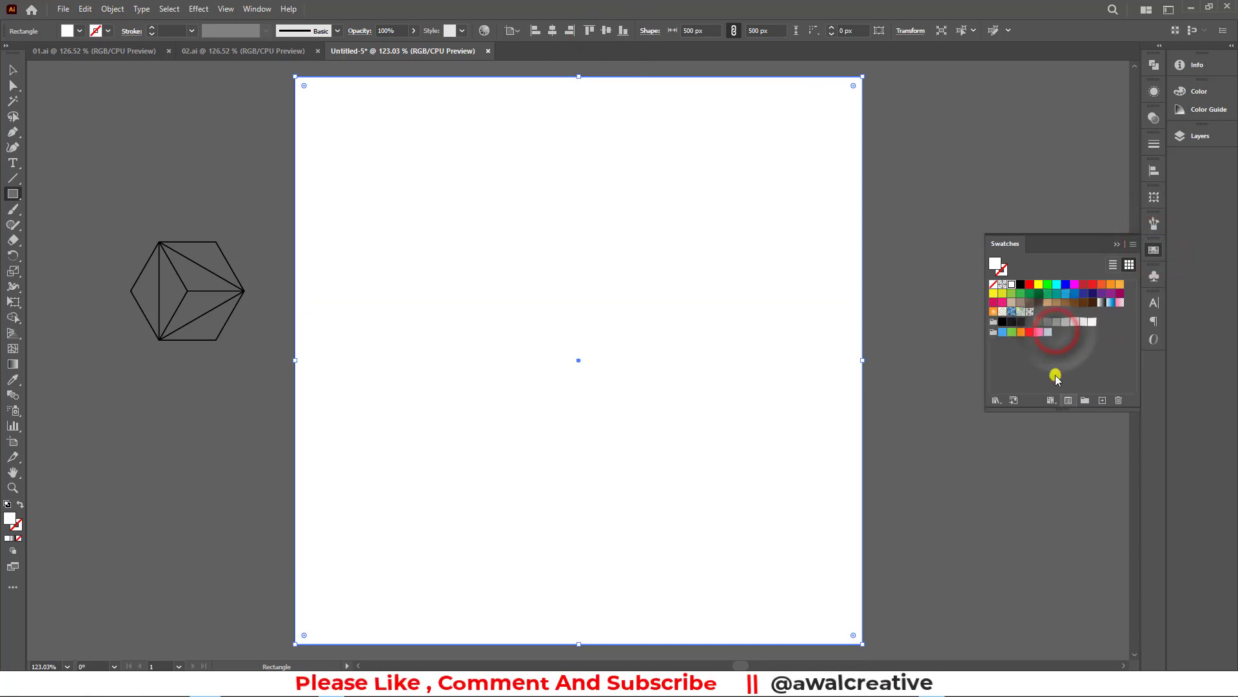
left_click(1029, 313)
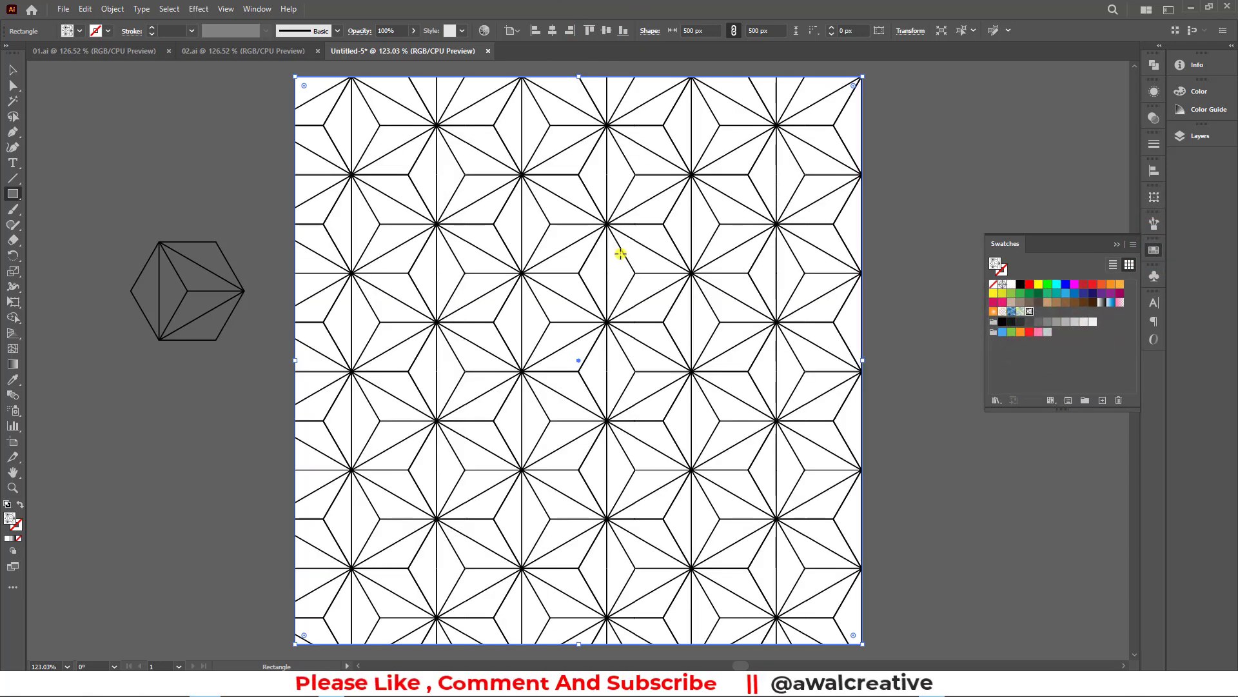
left_click(13, 70)
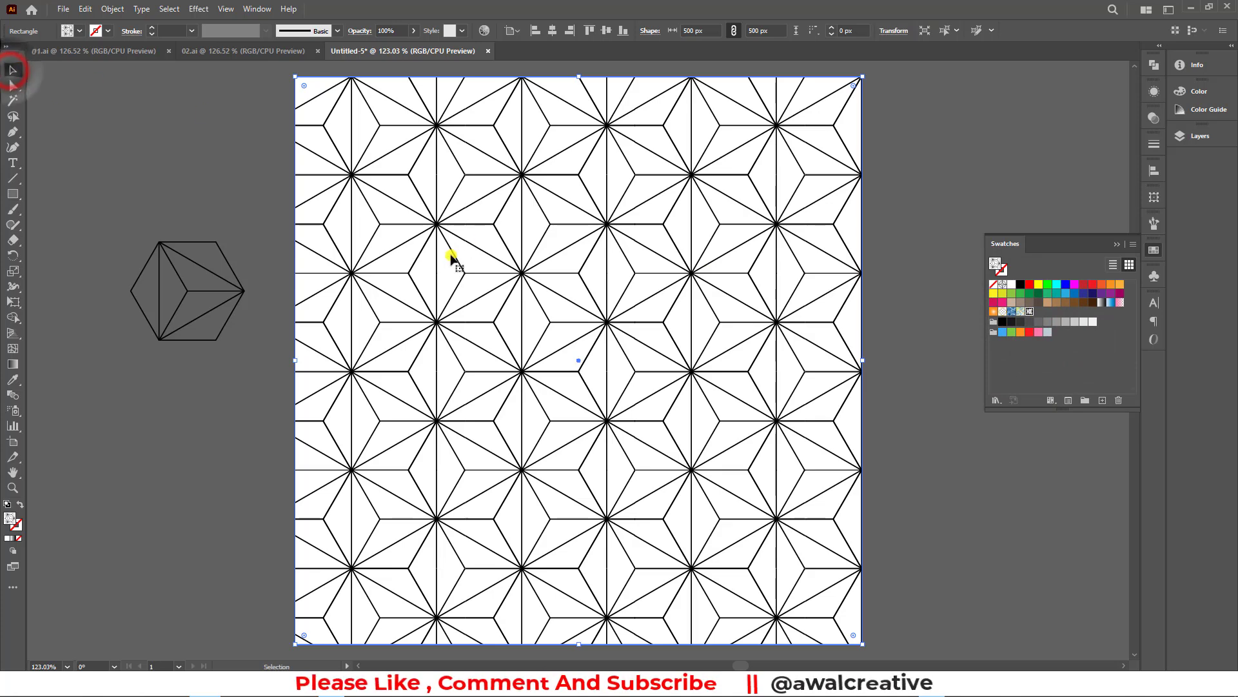
left_click(108, 55)
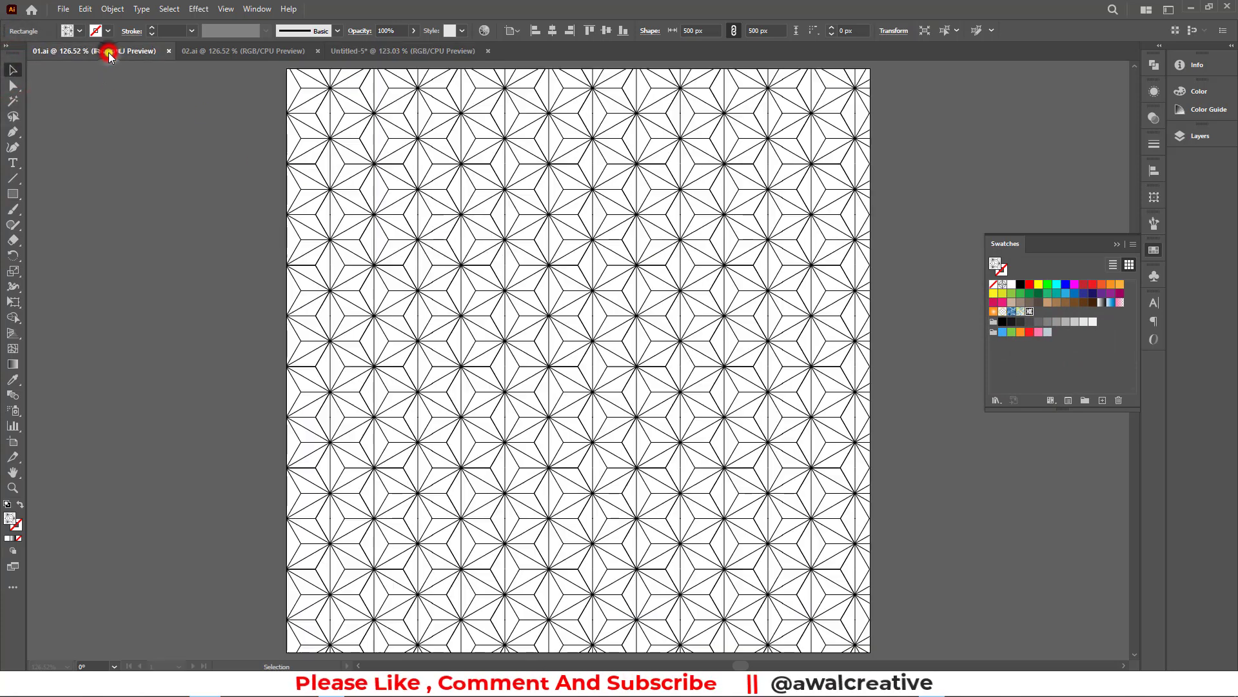
left_click(400, 51)
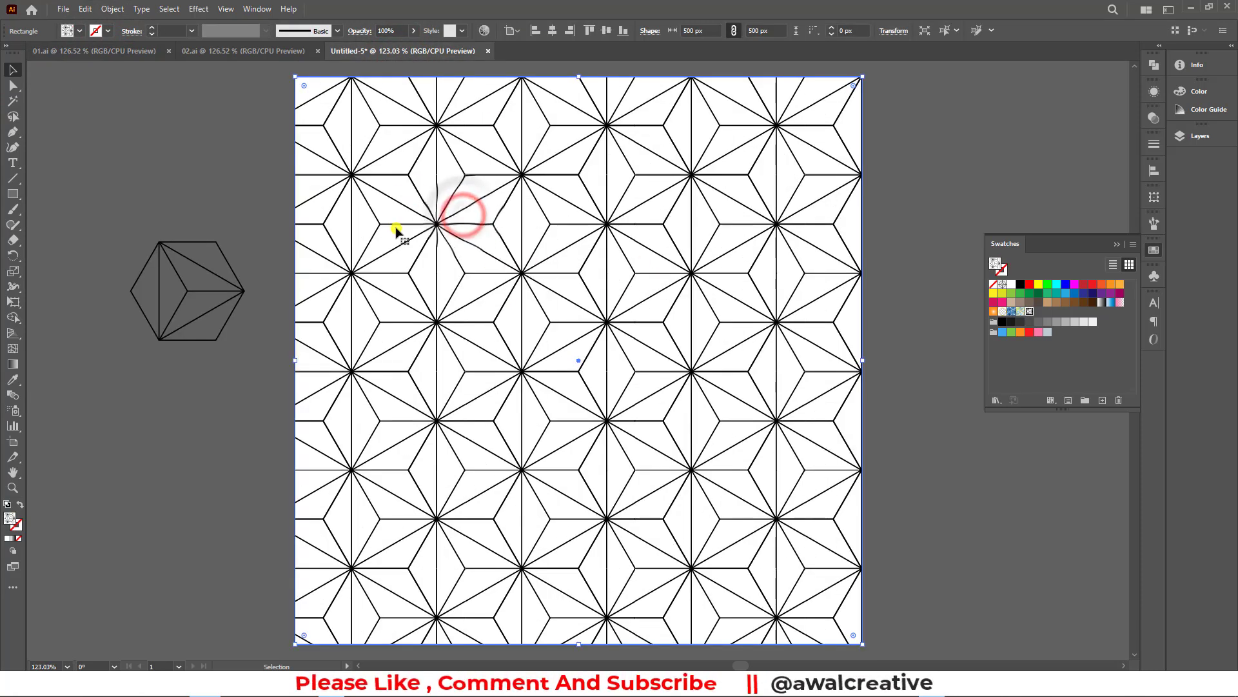
Scale only the pattern fill to 50% with Transform Objects unchecked, keeping the square's size
right_click(458, 229)
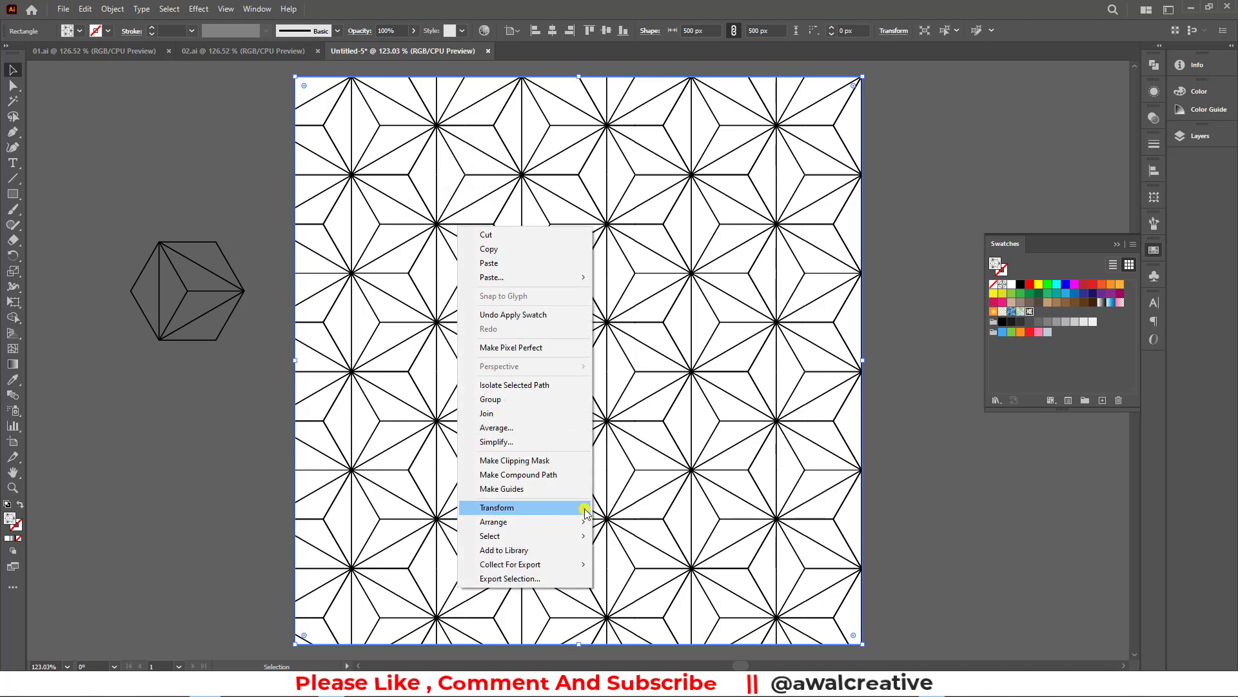
left_click(583, 508)
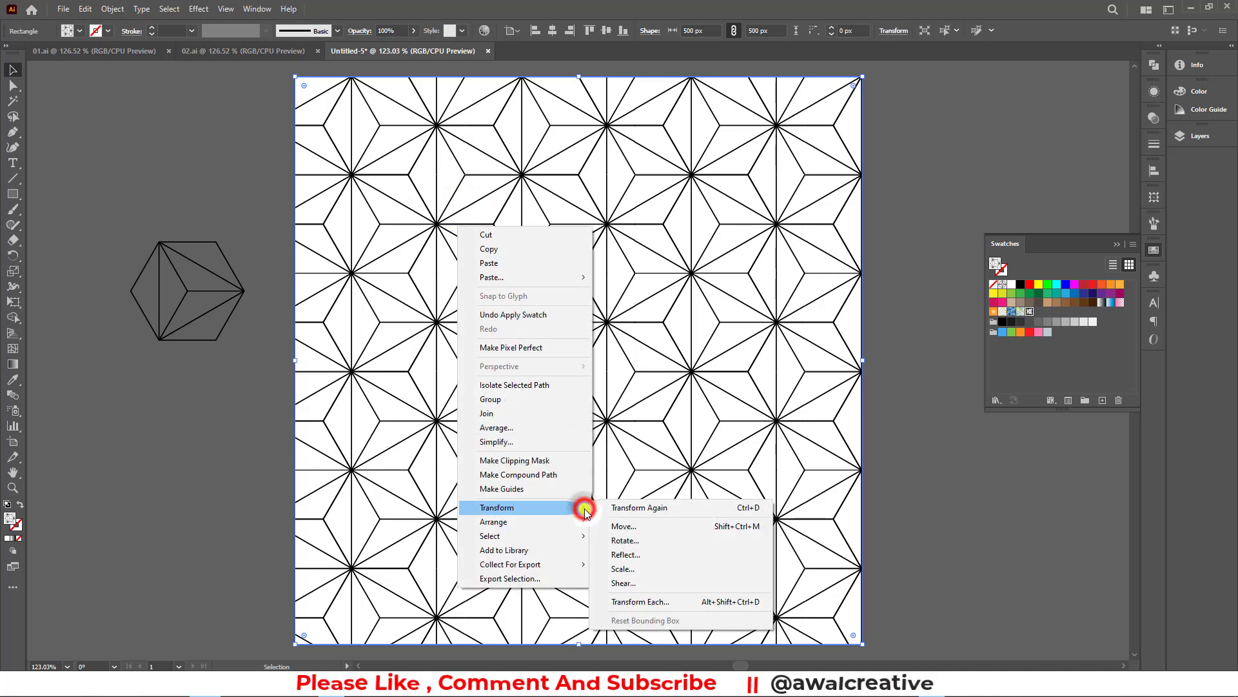
left_click(646, 569)
left_click_drag(308, 138, 697, 168)
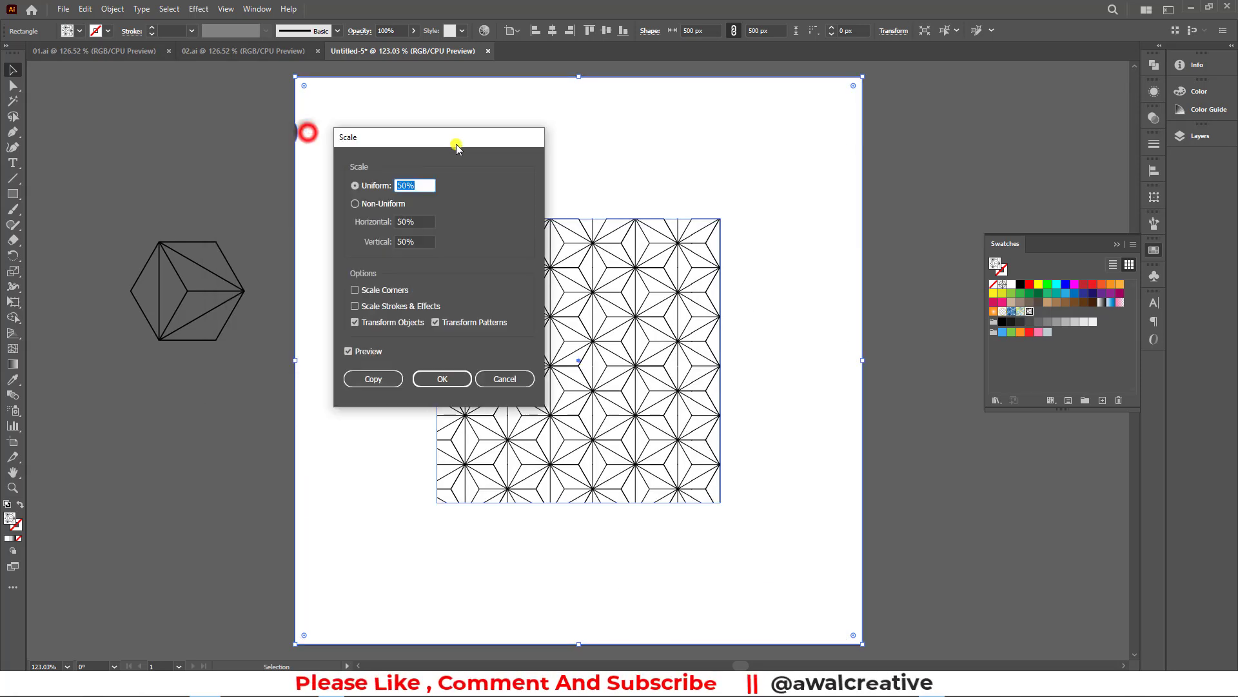
left_click(621, 344)
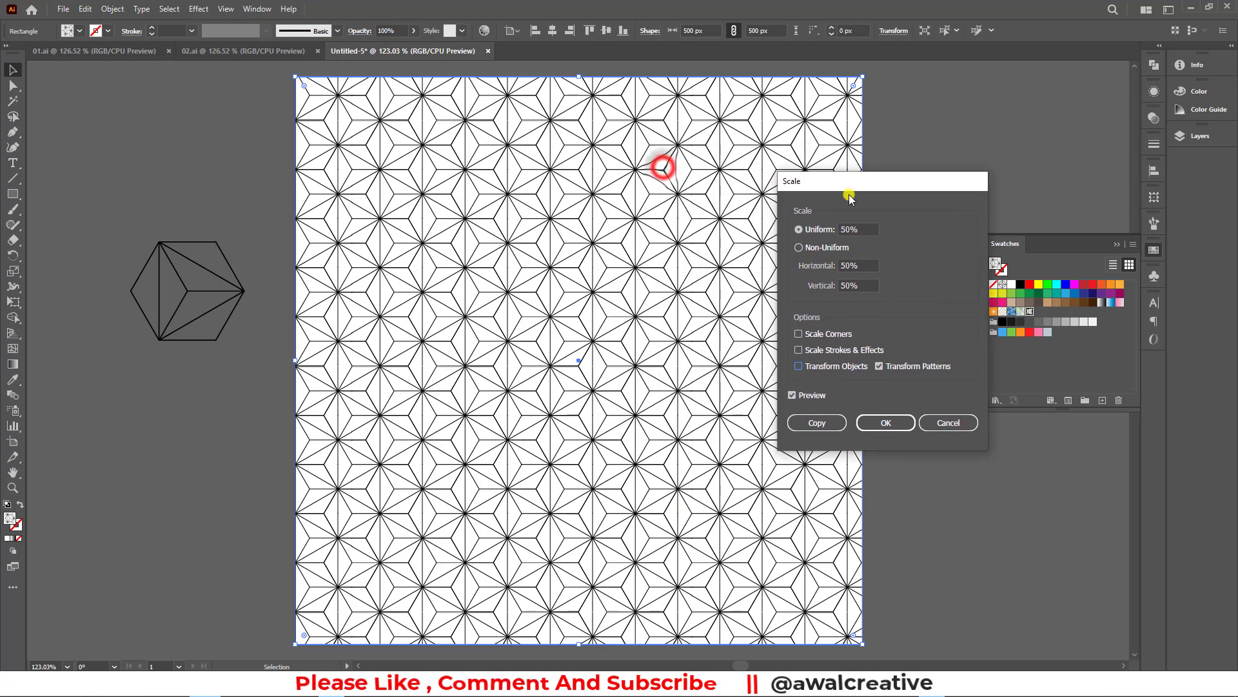
left_click_drag(665, 171, 877, 213)
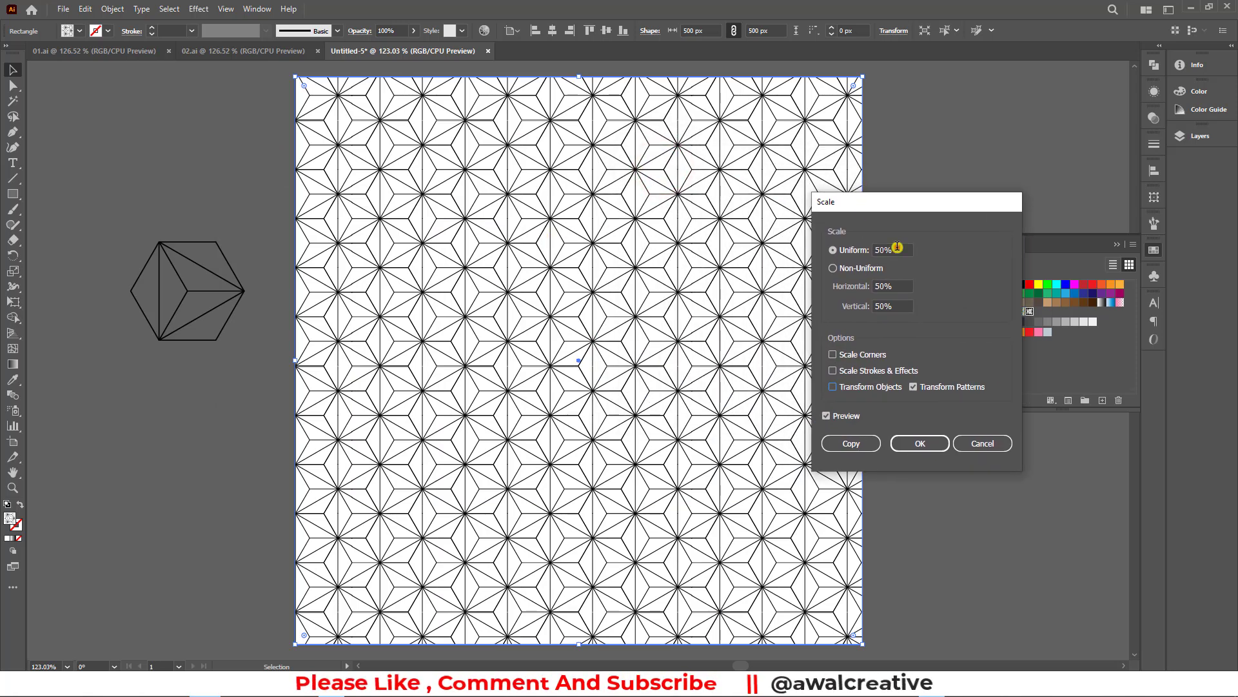
left_click(833, 268)
double_click(894, 285)
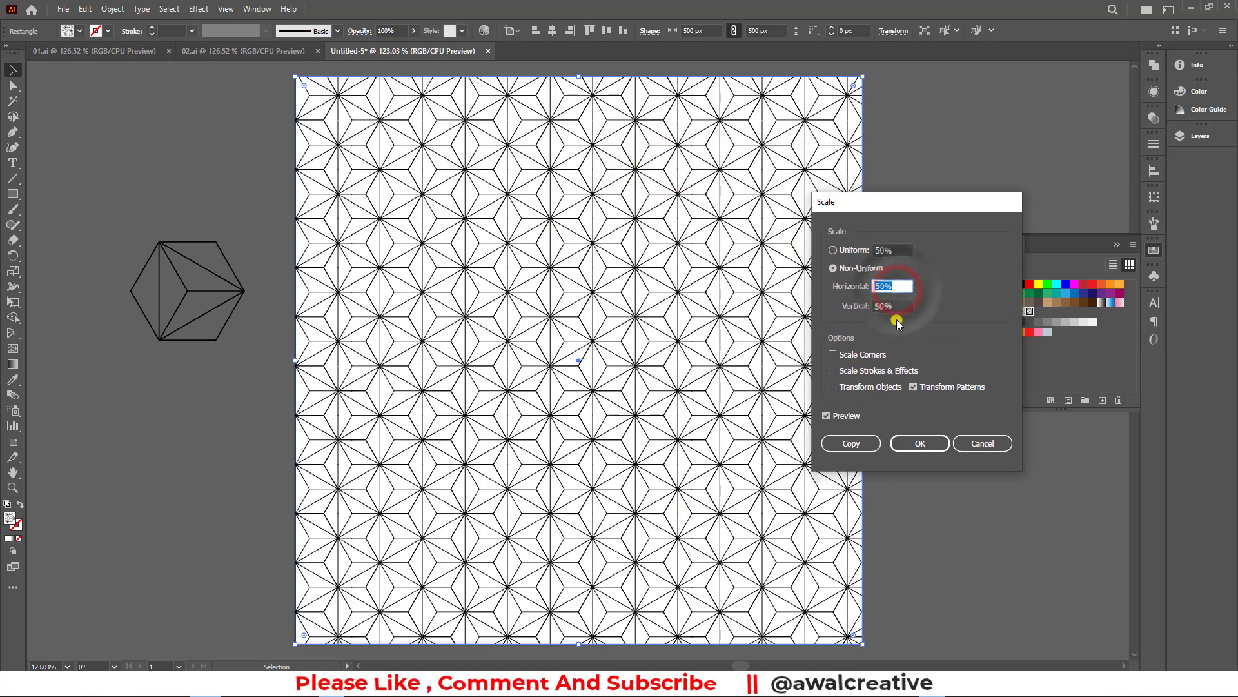
double_click(897, 309)
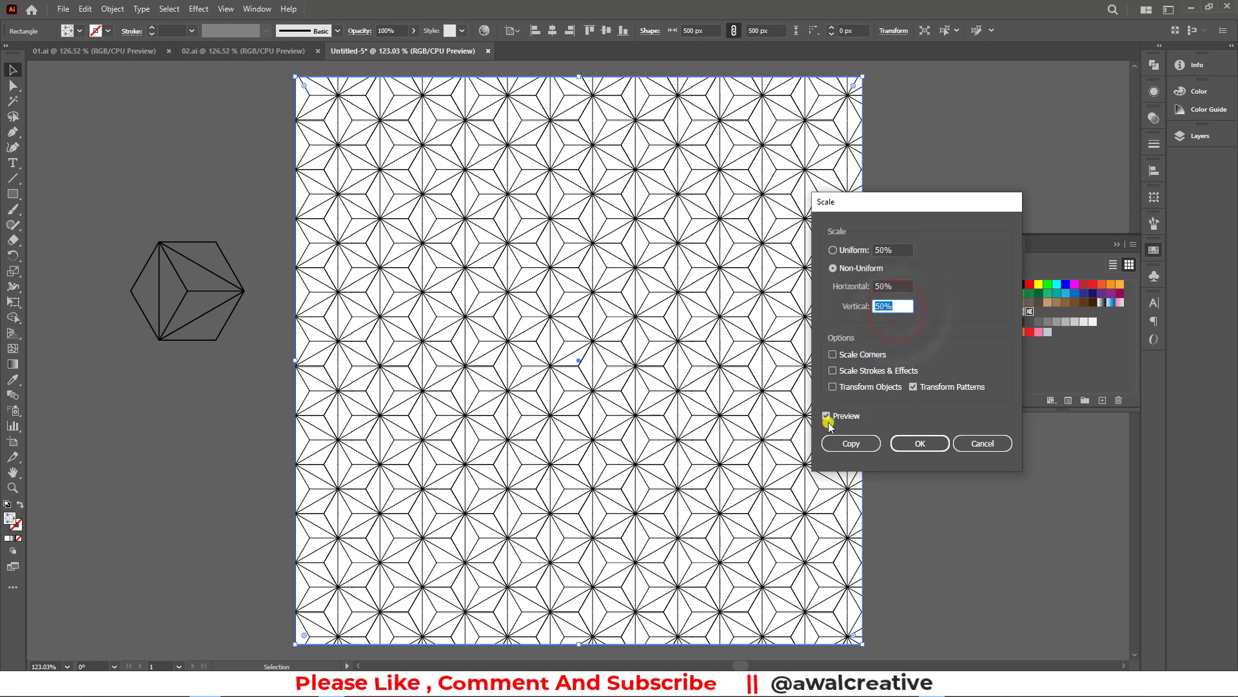
left_click(920, 443)
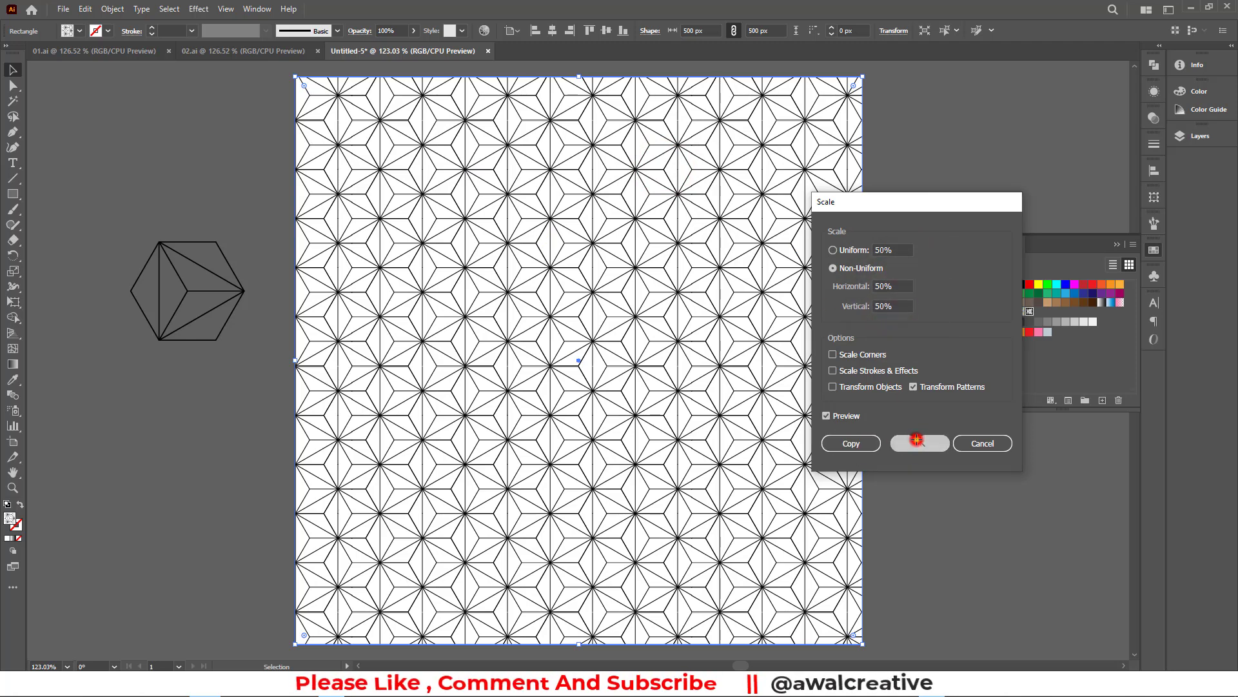
left_click(201, 183)
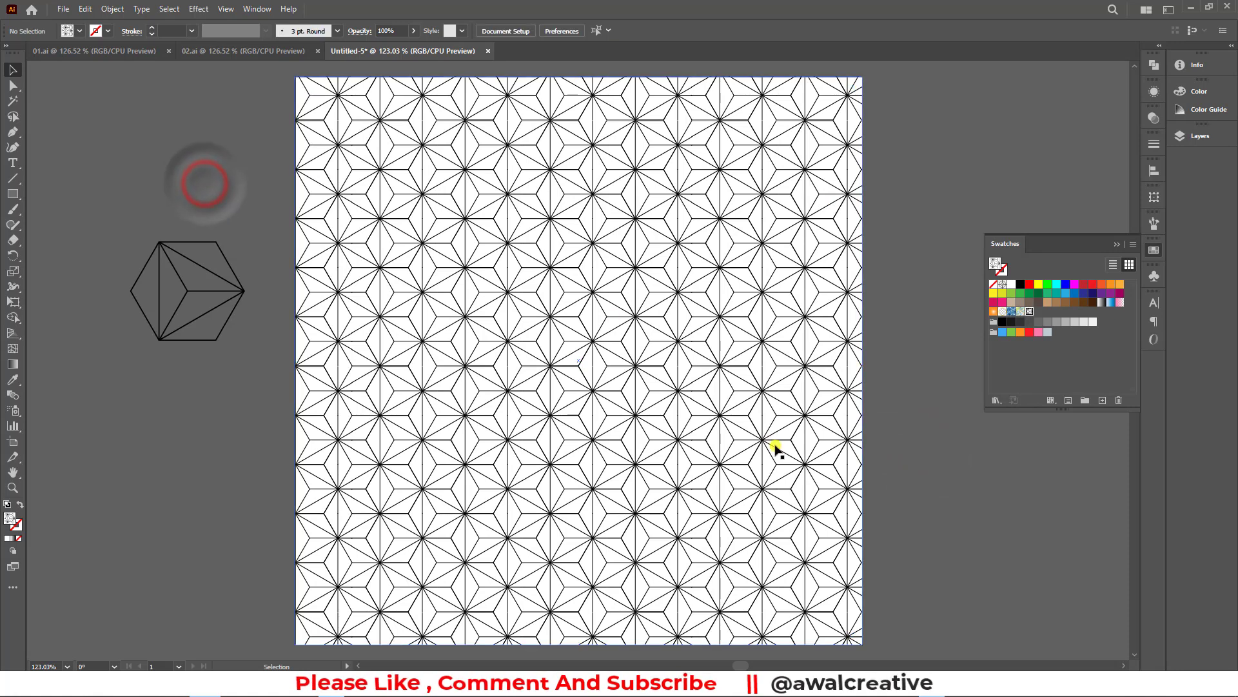
Back in Untitled-5, delete the pattern-filled square and marquee-select all the cube's lines
left_click(204, 51)
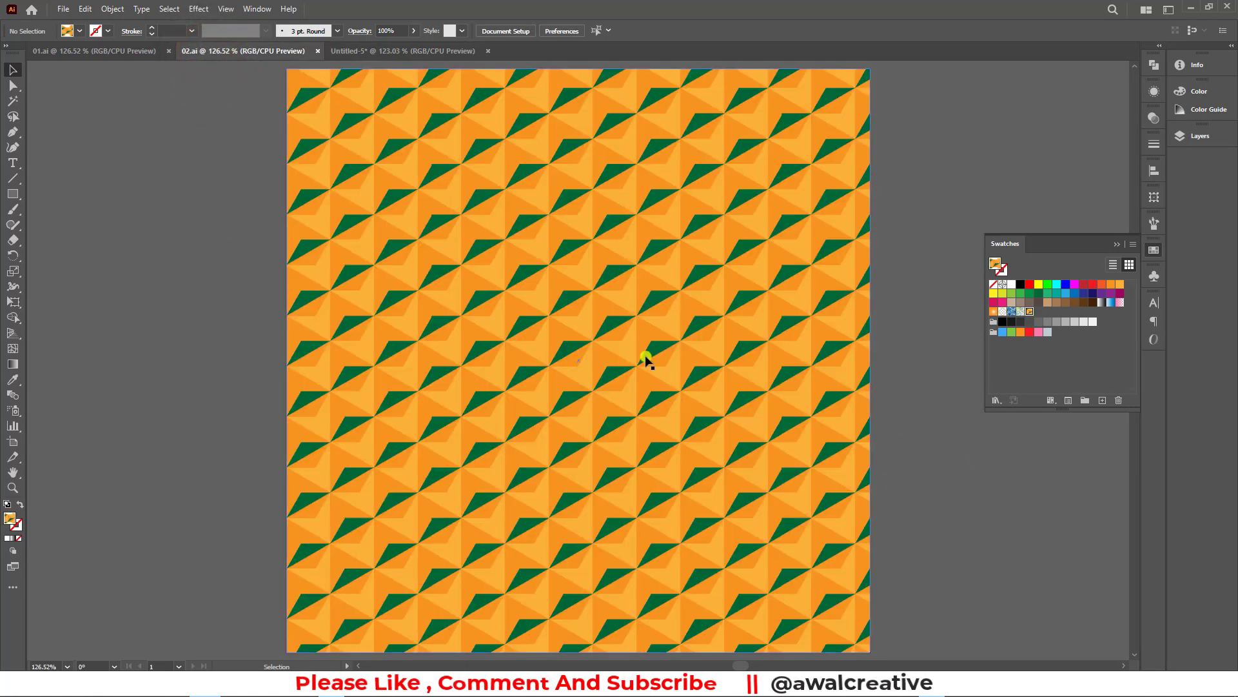
left_click(422, 51)
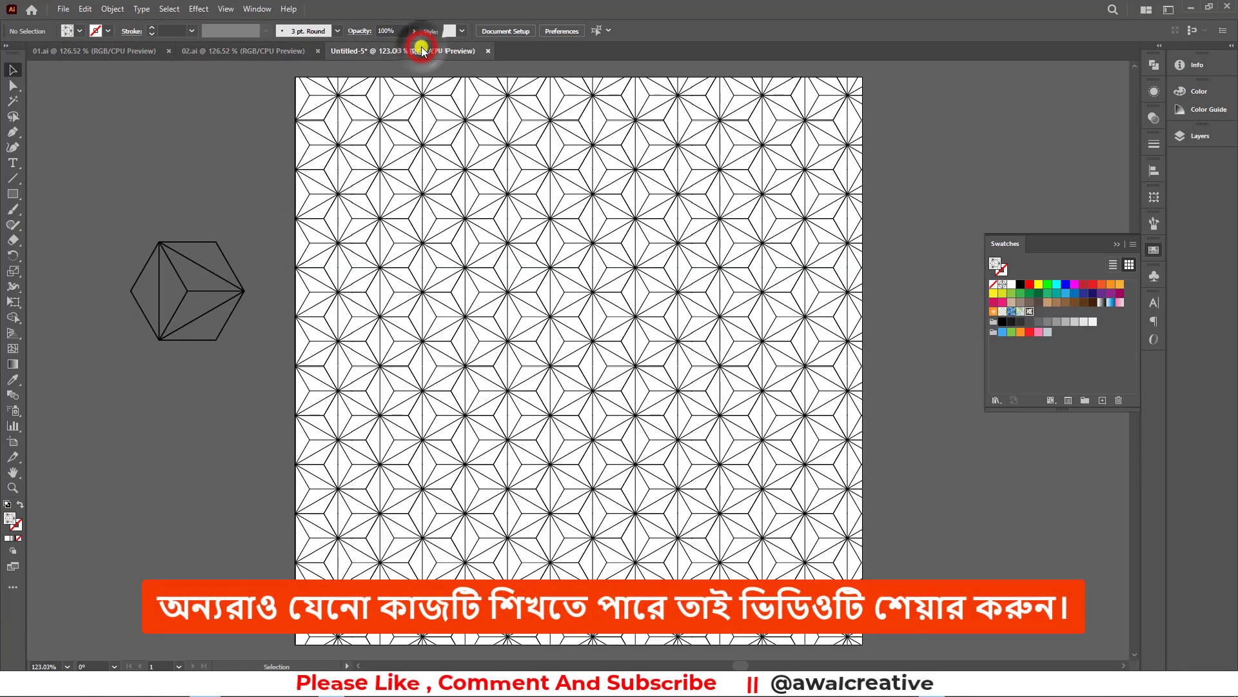
left_click(596, 246)
key("Delete")
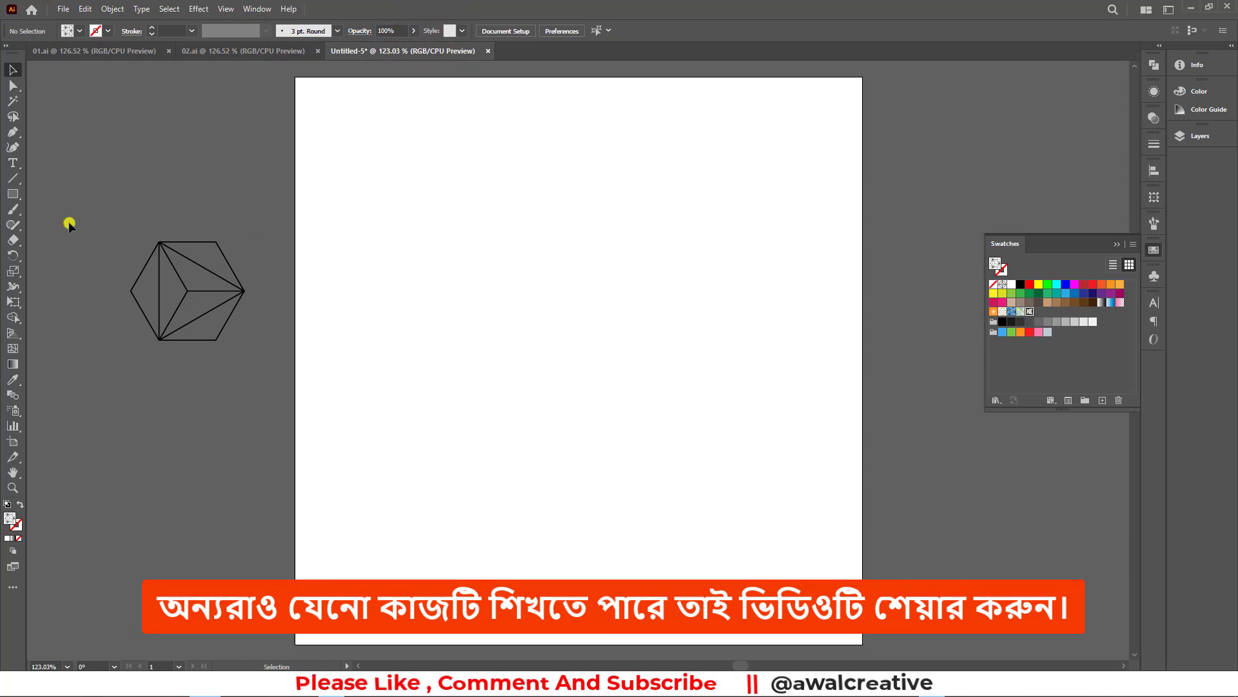
left_click_drag(60, 199, 271, 411)
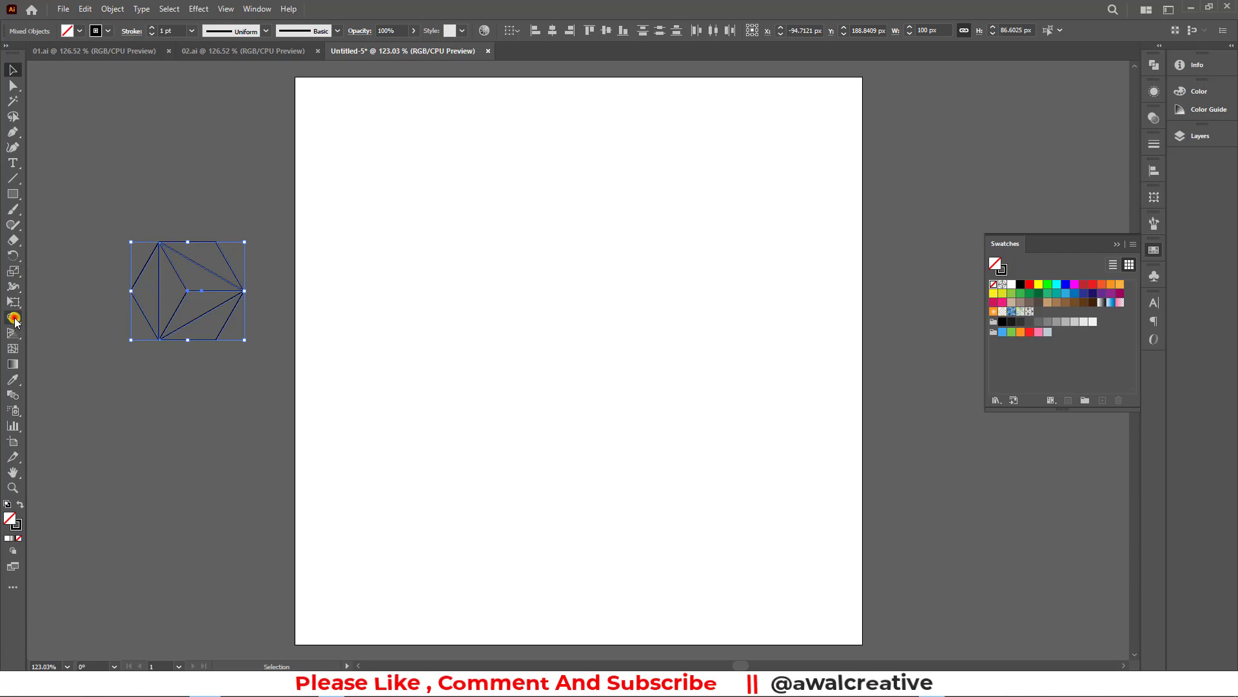
With Shape Builder and a black fill, fill the cube's left face and top-face triangles
left_click(60, 319)
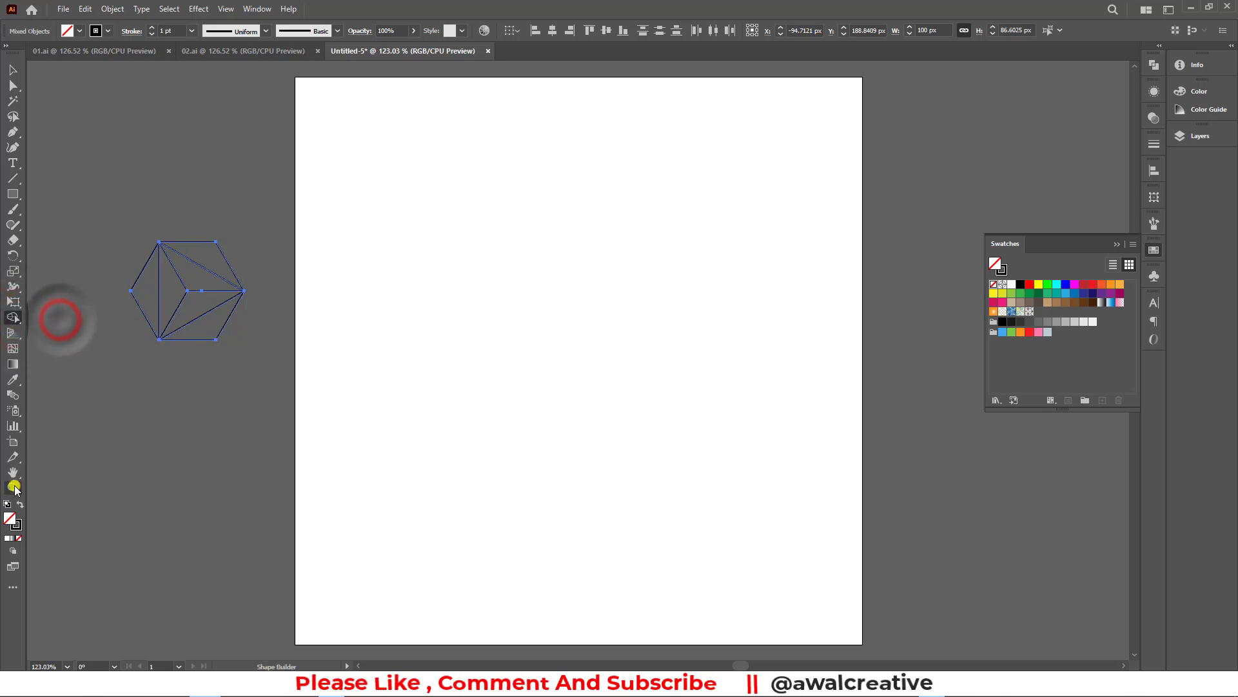
left_click(20, 506)
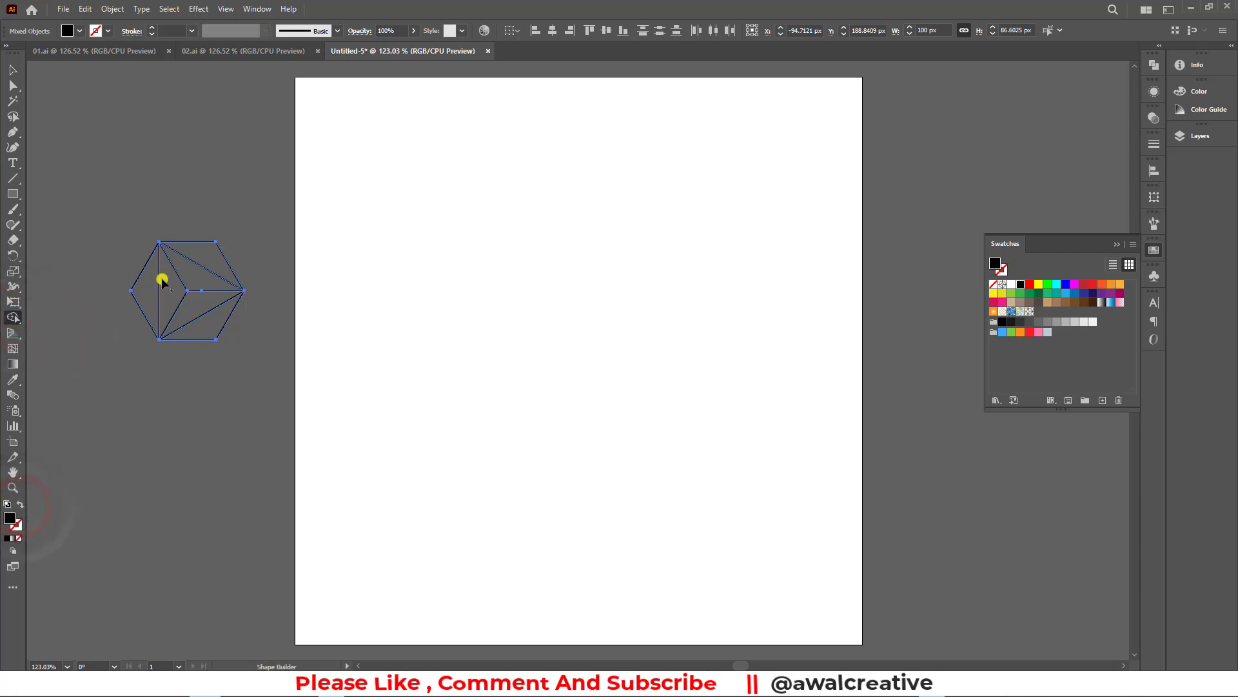
left_click(144, 291)
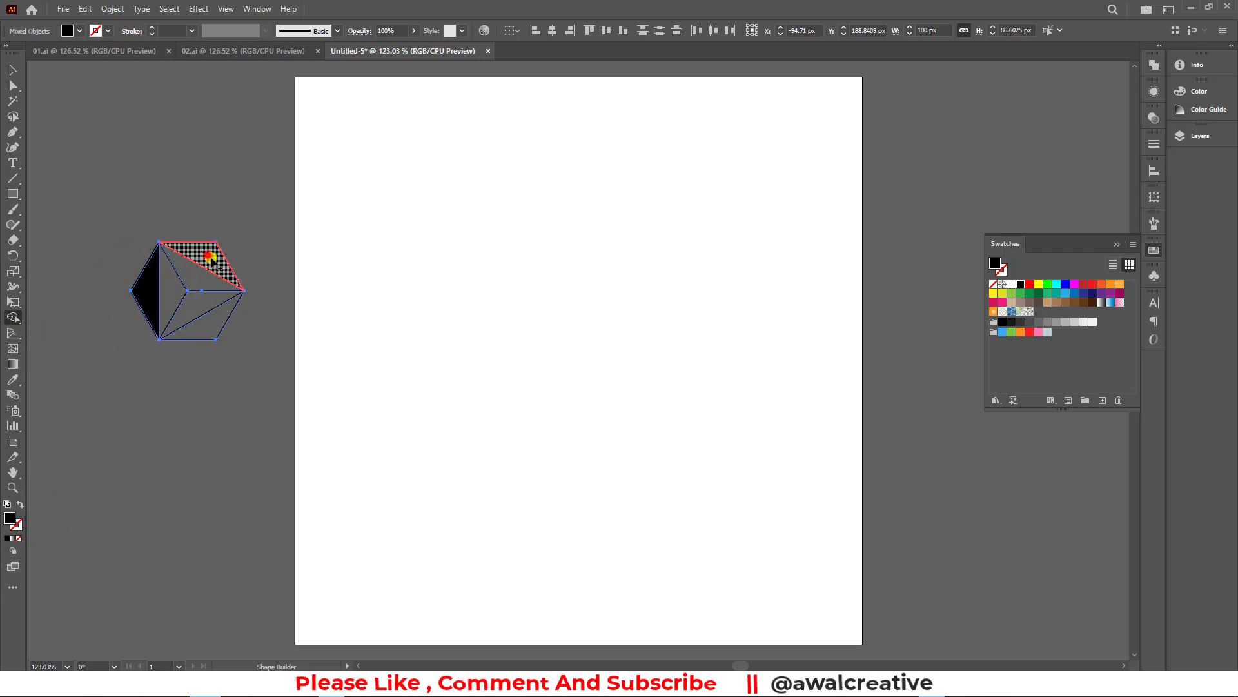
left_click(201, 254)
left_click(188, 276)
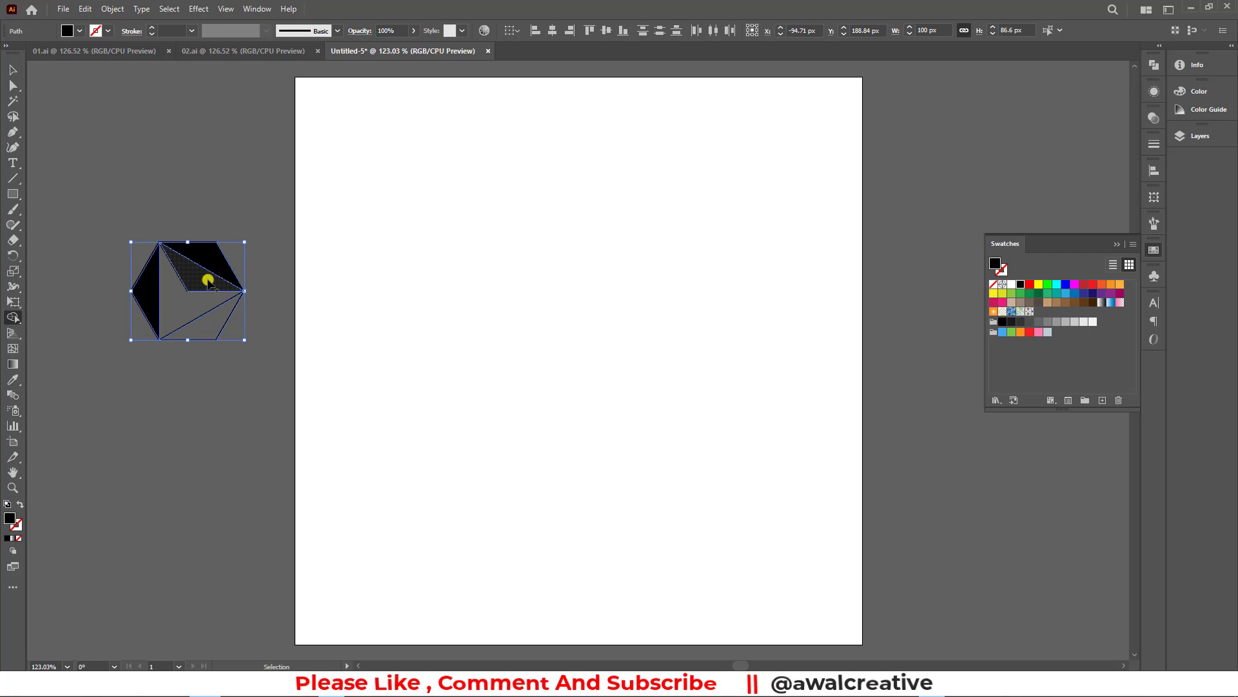
key("ctrl+z")
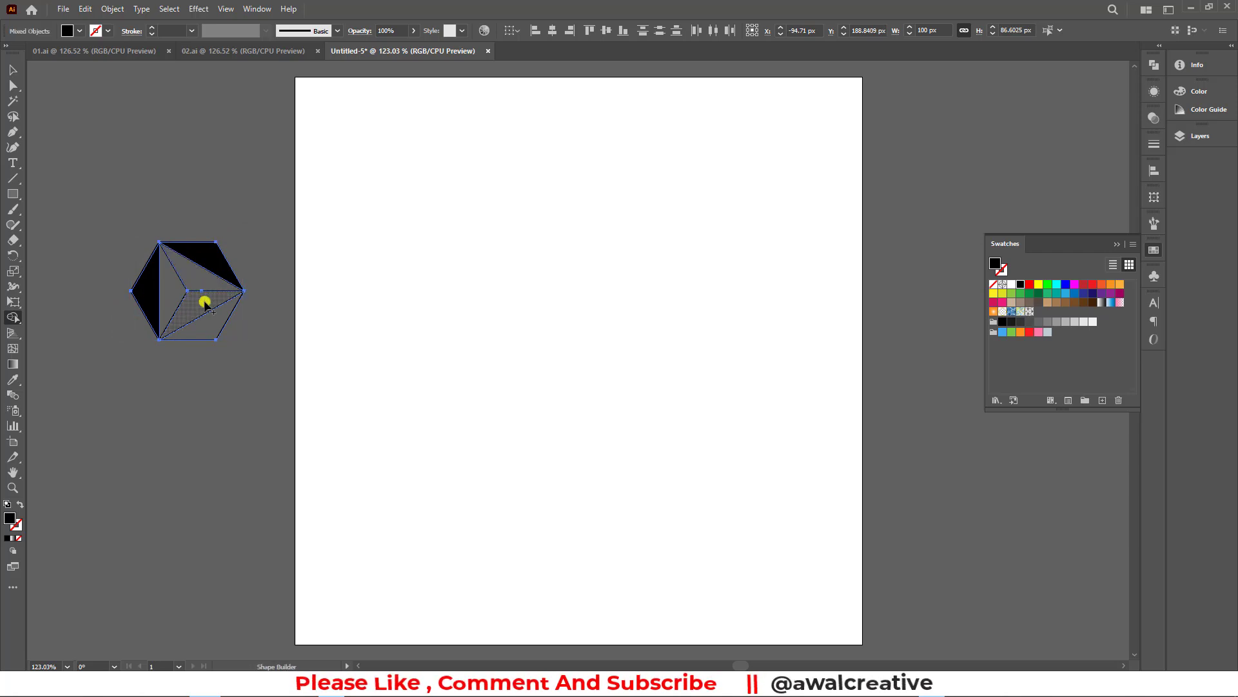
Fill the bottom-right face black, merge the top triangle, and select the whole hexagon
left_click(202, 303)
left_click(208, 323)
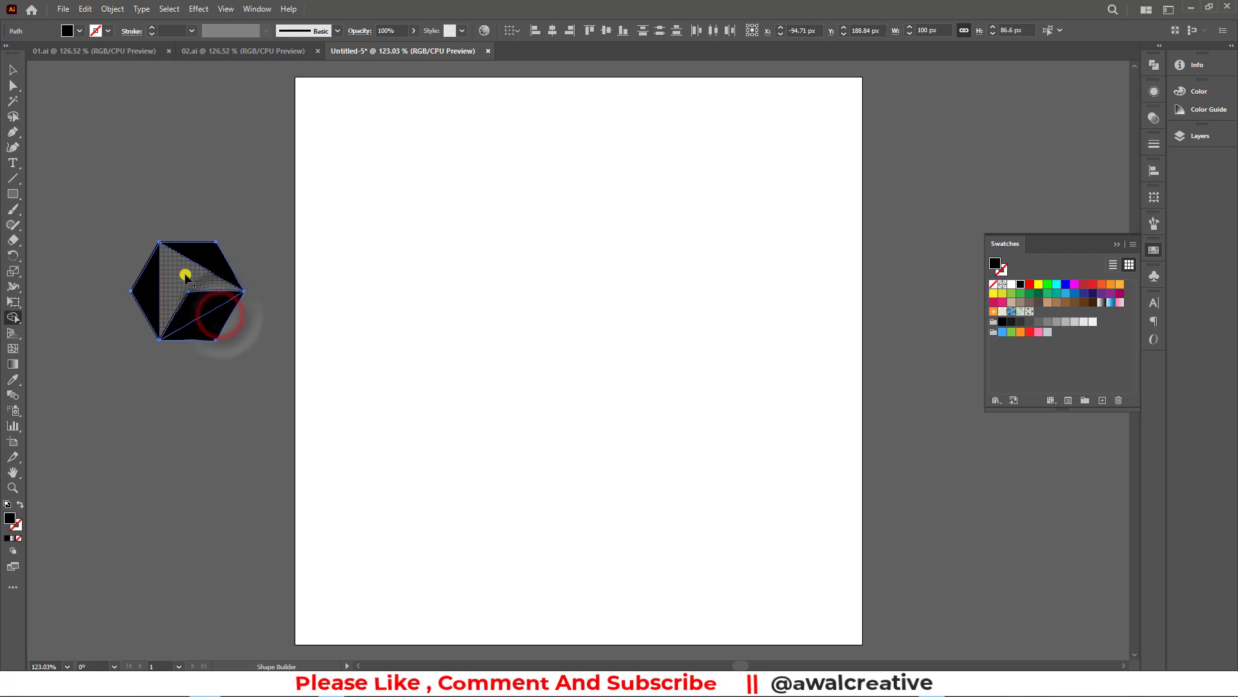
left_click(180, 276)
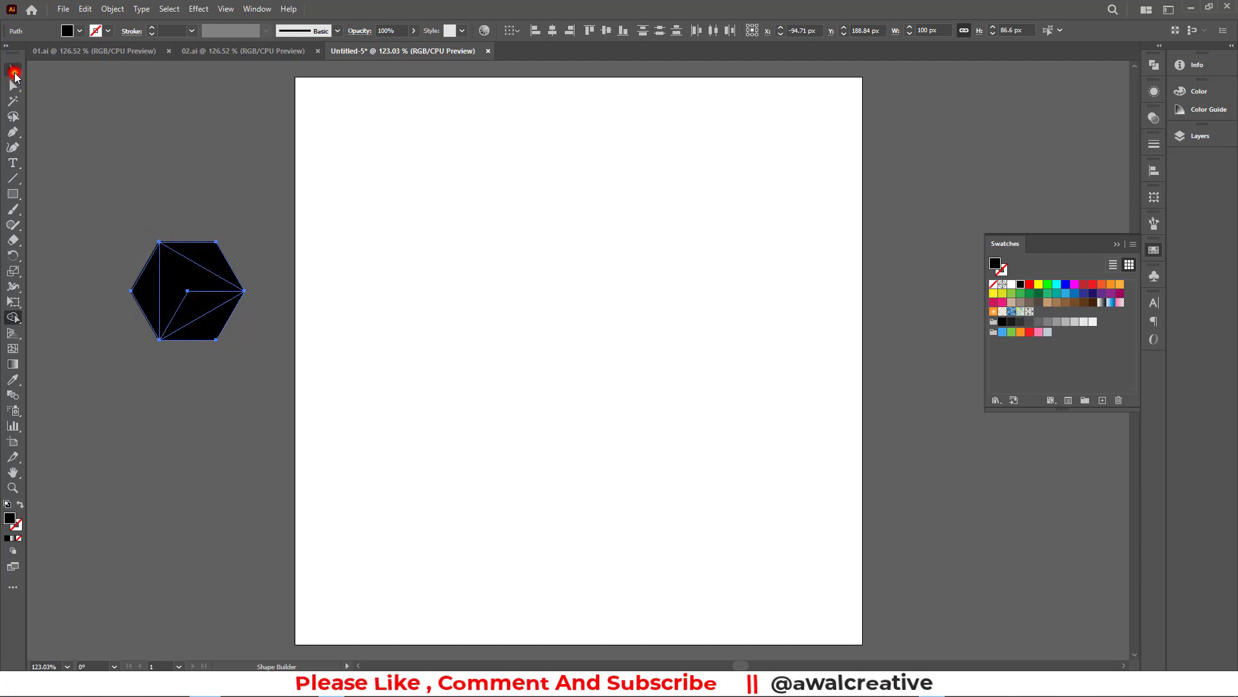
left_click(15, 75)
left_click_drag(98, 150, 277, 365)
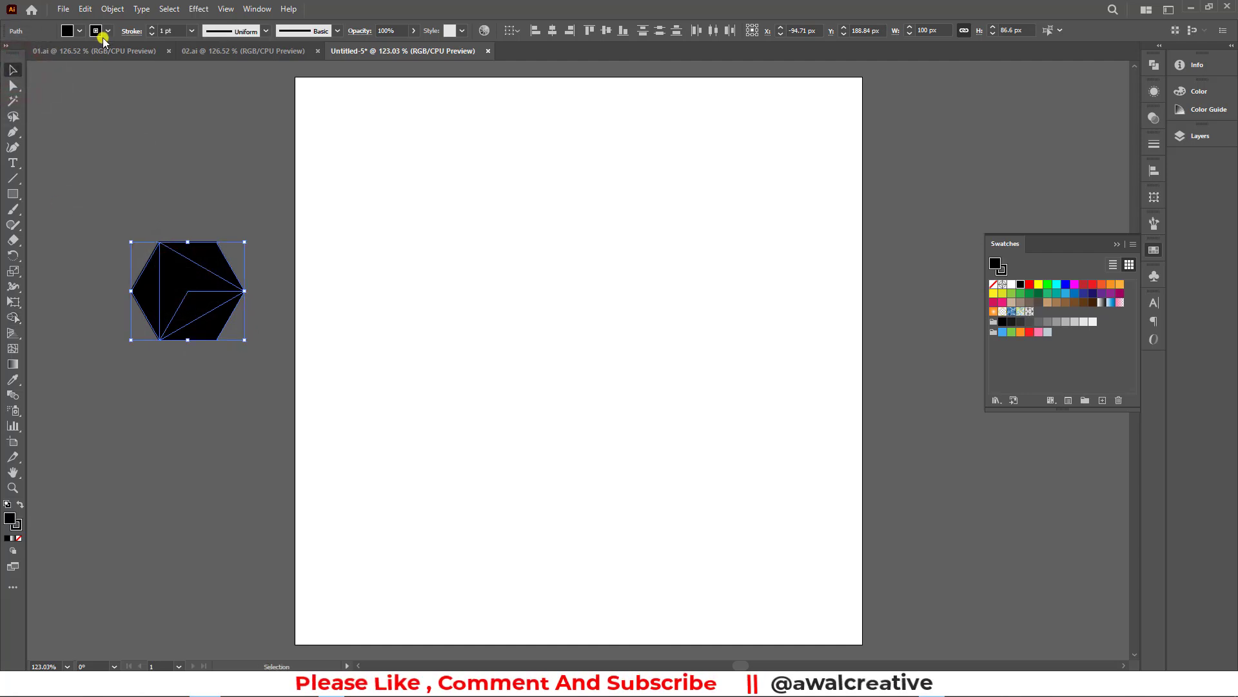
Set the hexagon's stroke to None and colour its top and left faces orange-red
left_click(107, 34)
left_click(8, 54)
left_click(200, 143)
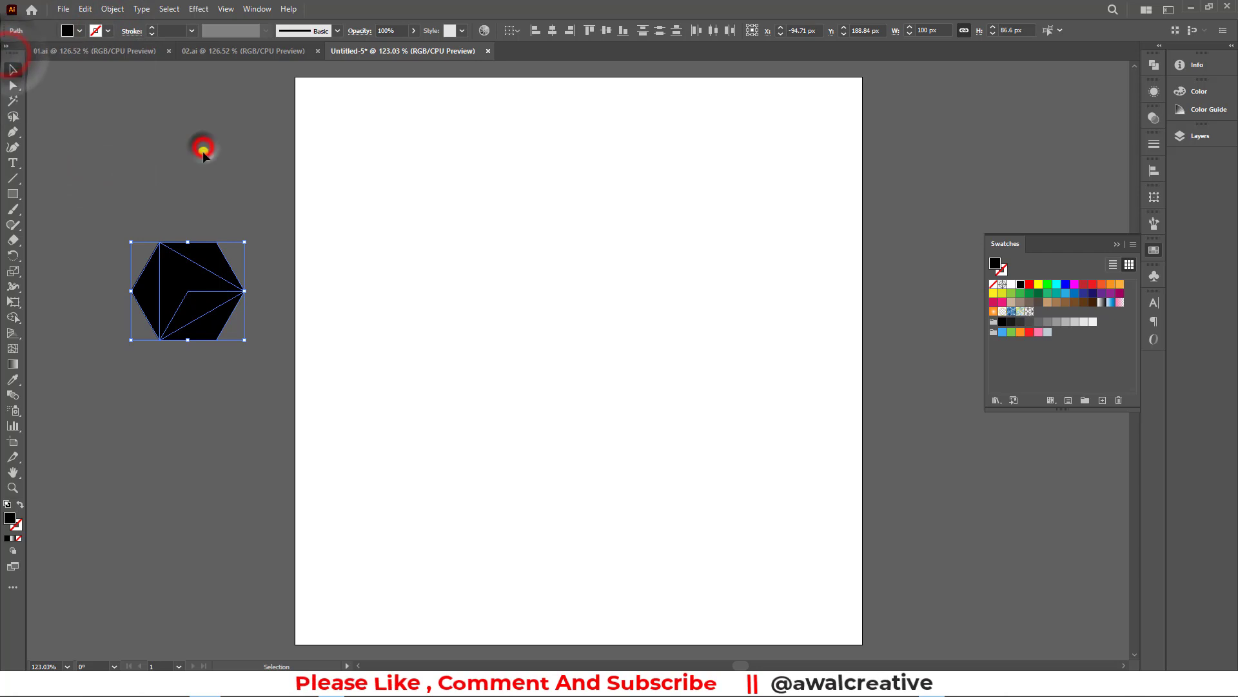
left_click(202, 173)
left_click(203, 252)
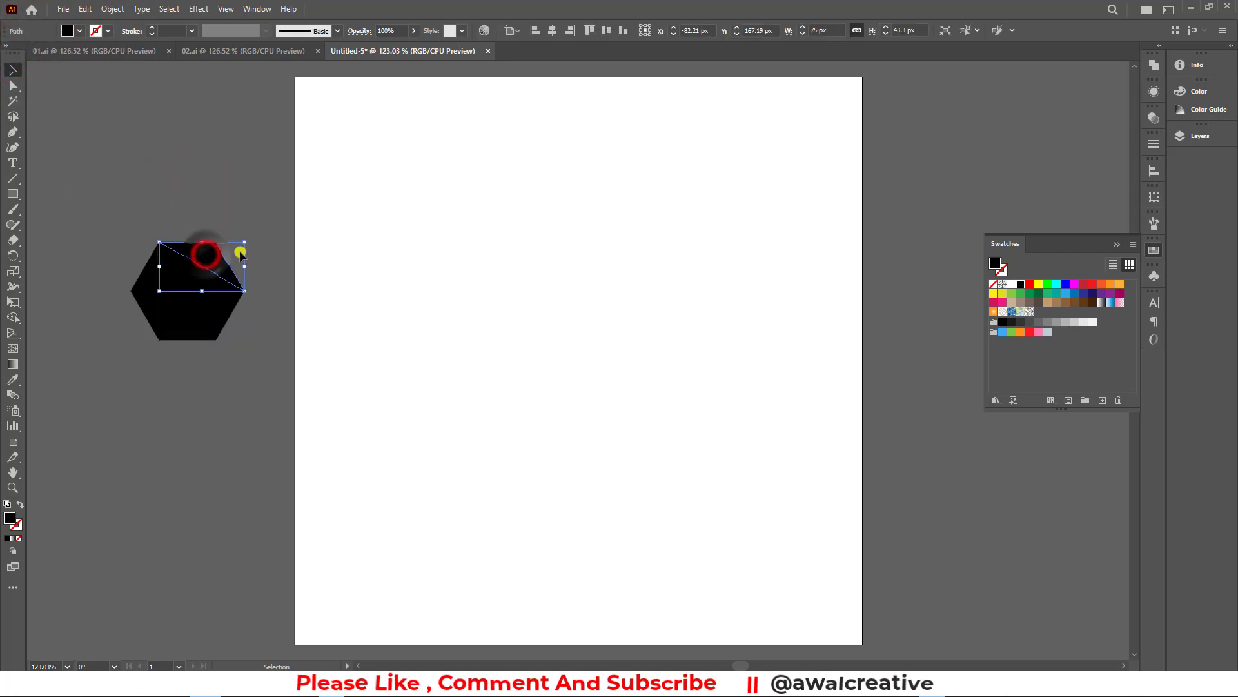
left_click(147, 284, "shift")
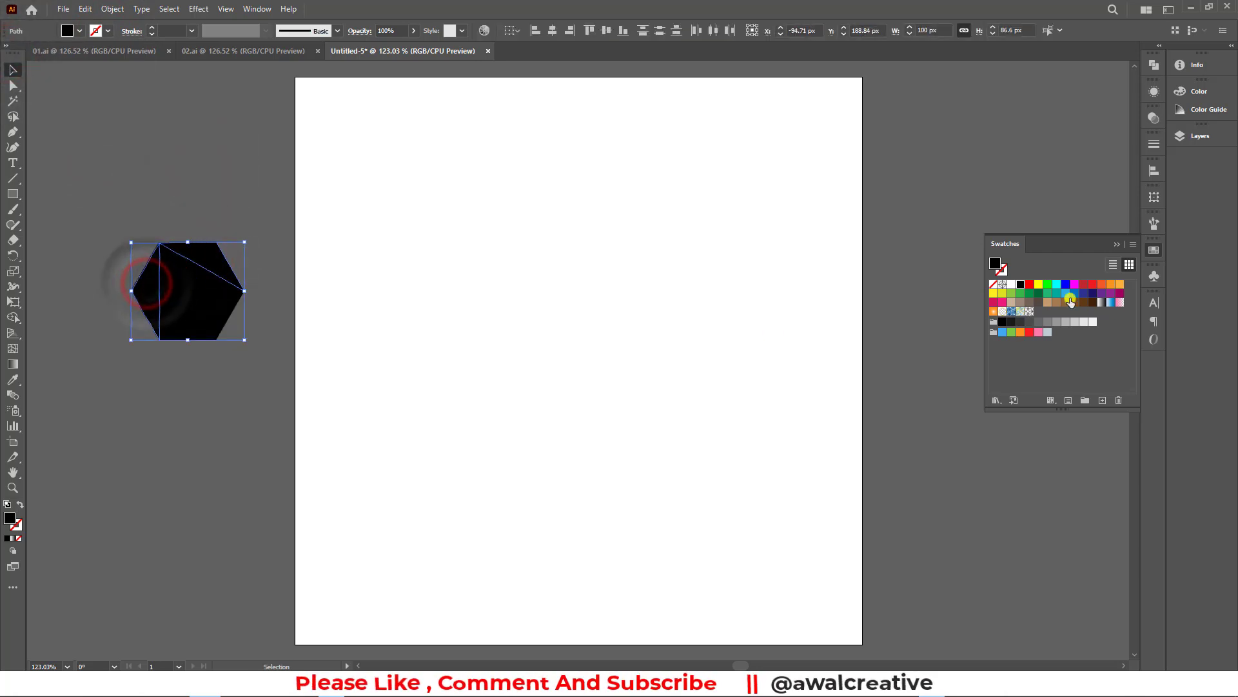
left_click(1103, 284)
Colour the lower-right face orange and reselect the whole hexagon
left_click(213, 174)
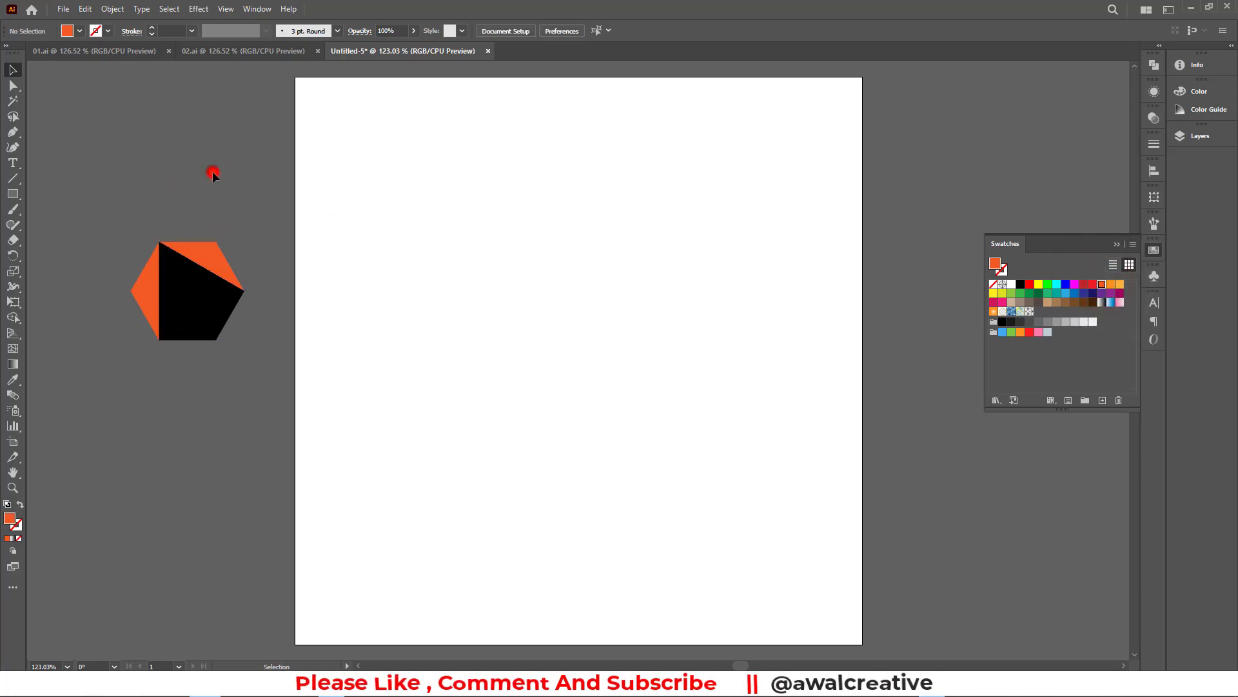
left_click(212, 314)
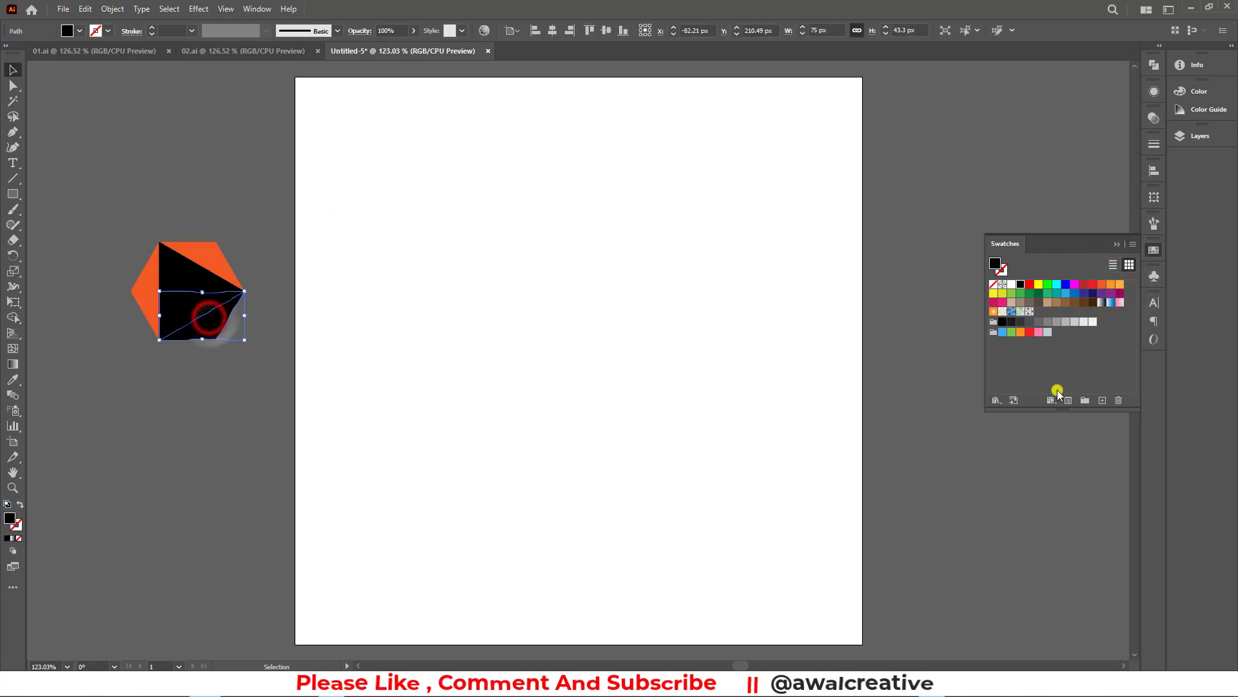
left_click(1068, 285)
left_click(1093, 284)
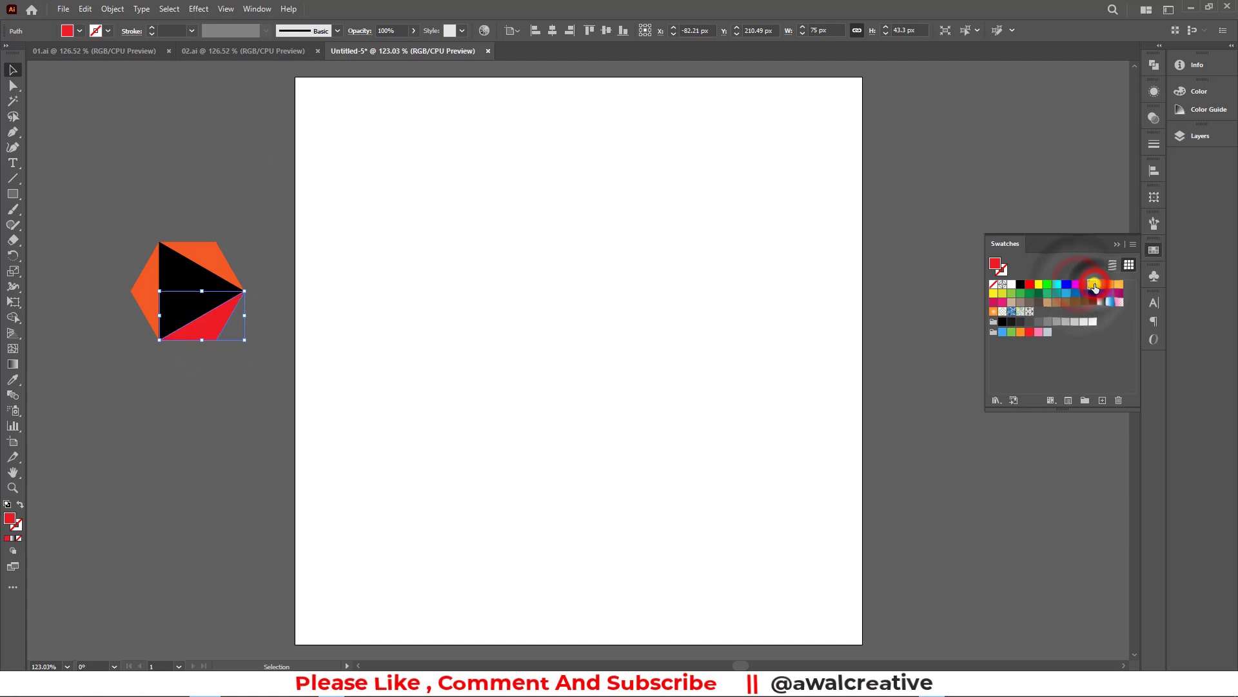
left_click(1111, 284)
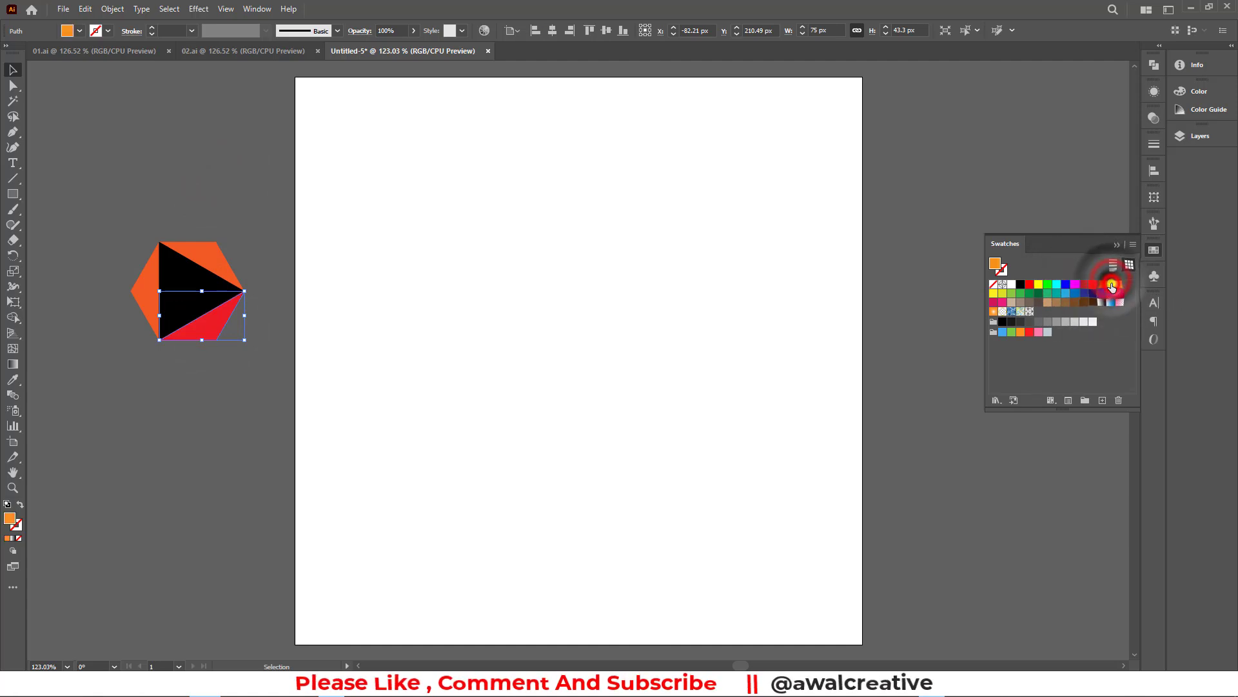
left_click(383, 218)
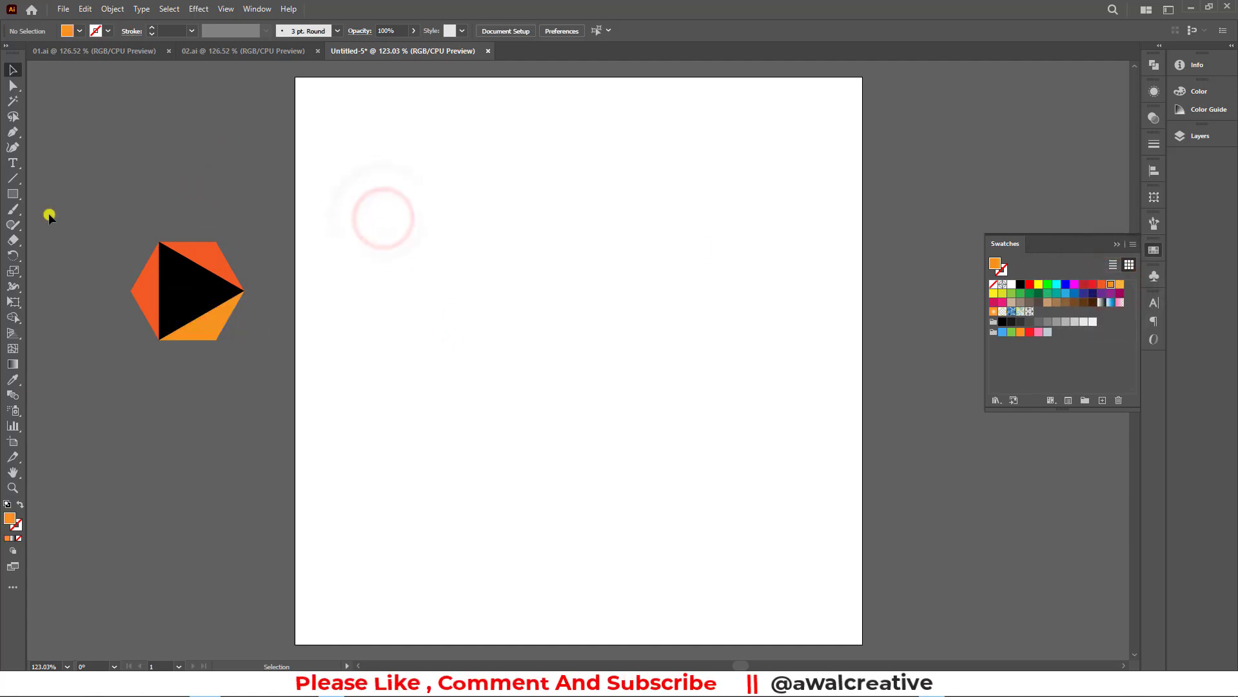
left_click_drag(65, 207, 290, 420)
Make the lower black triangle light orange, then select all the hexagon's pieces
left_click(409, 286)
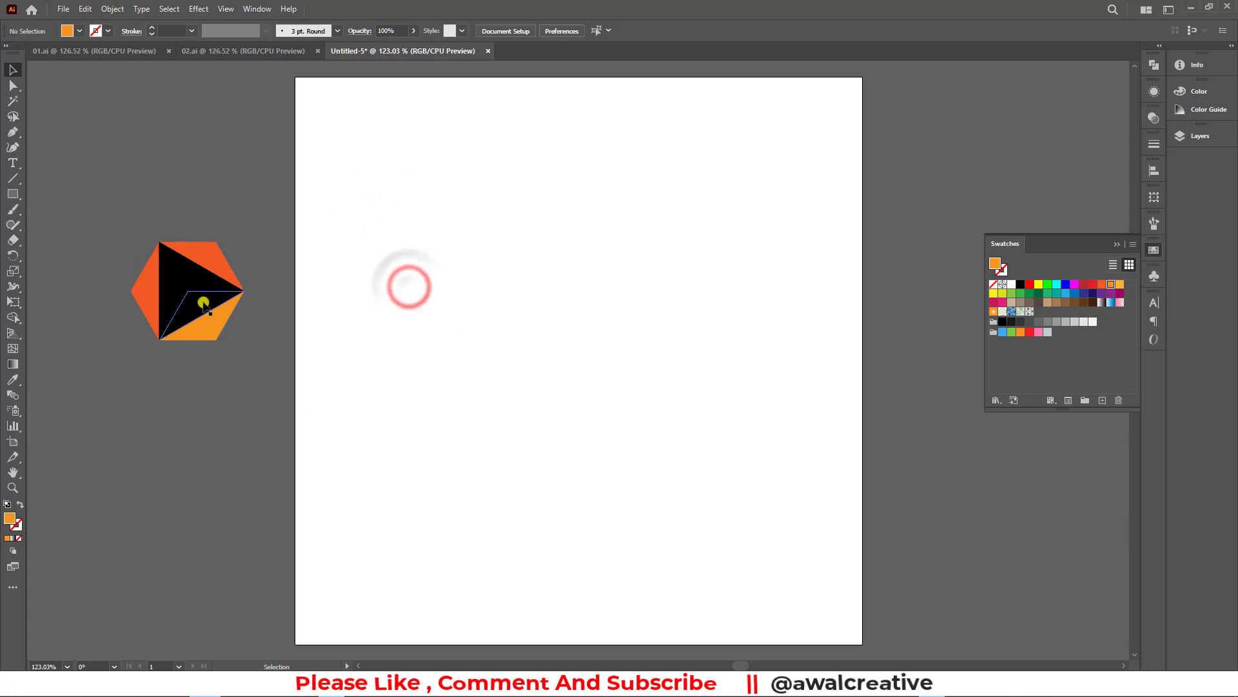
left_click(175, 300)
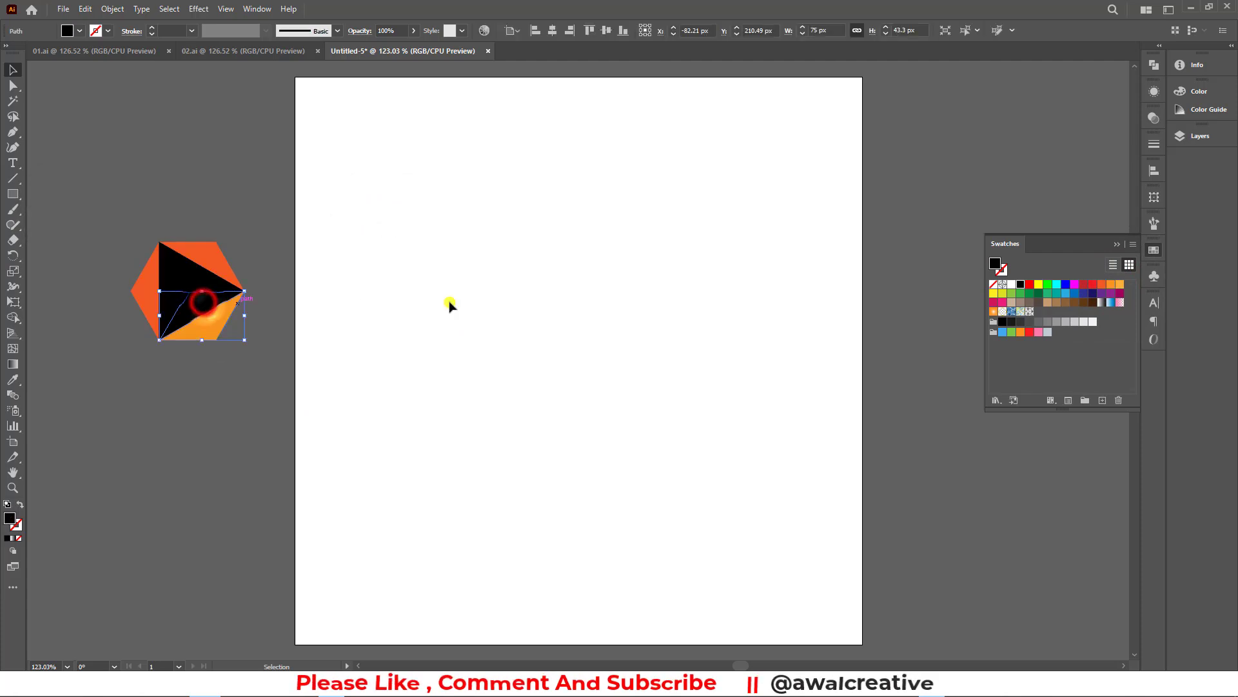
left_click(1111, 285)
left_click(1118, 284)
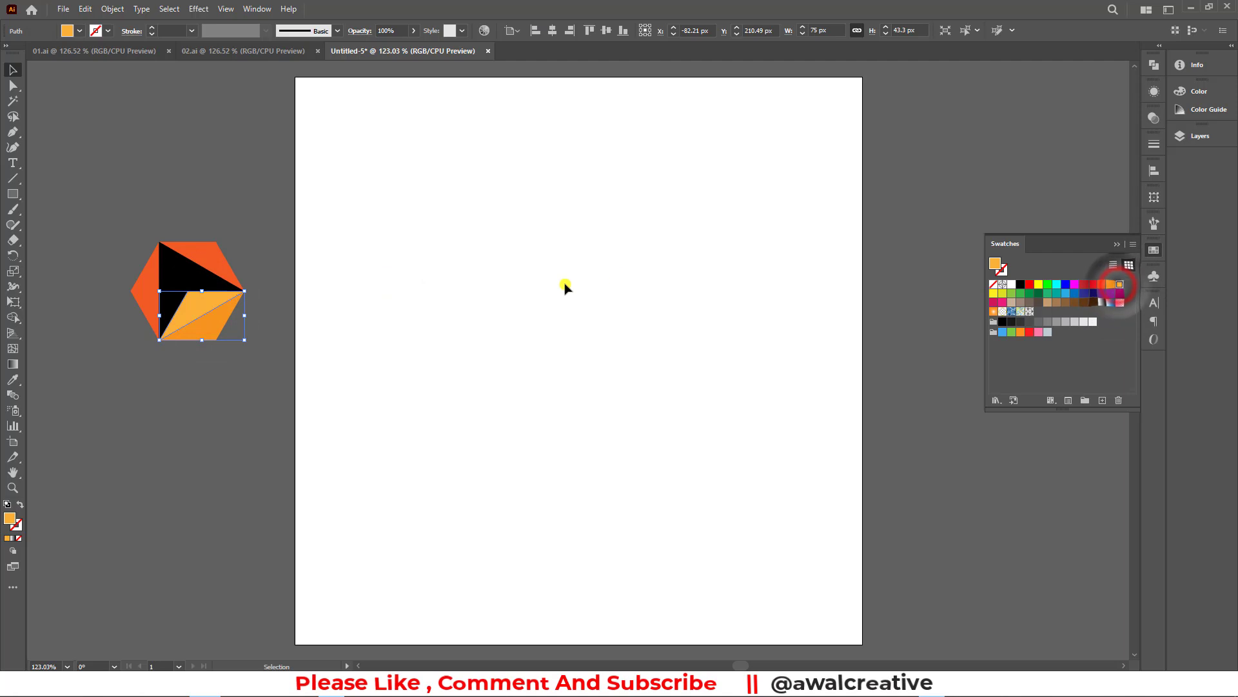
left_click(479, 311)
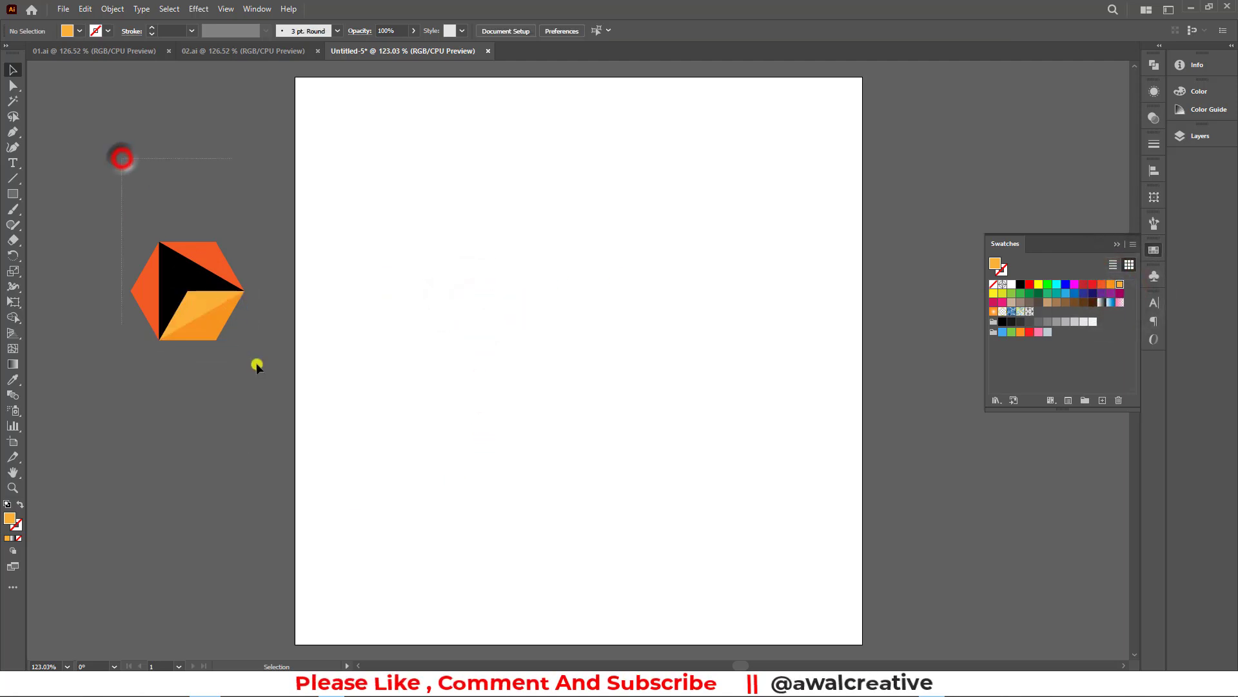
left_click_drag(257, 365, 285, 387)
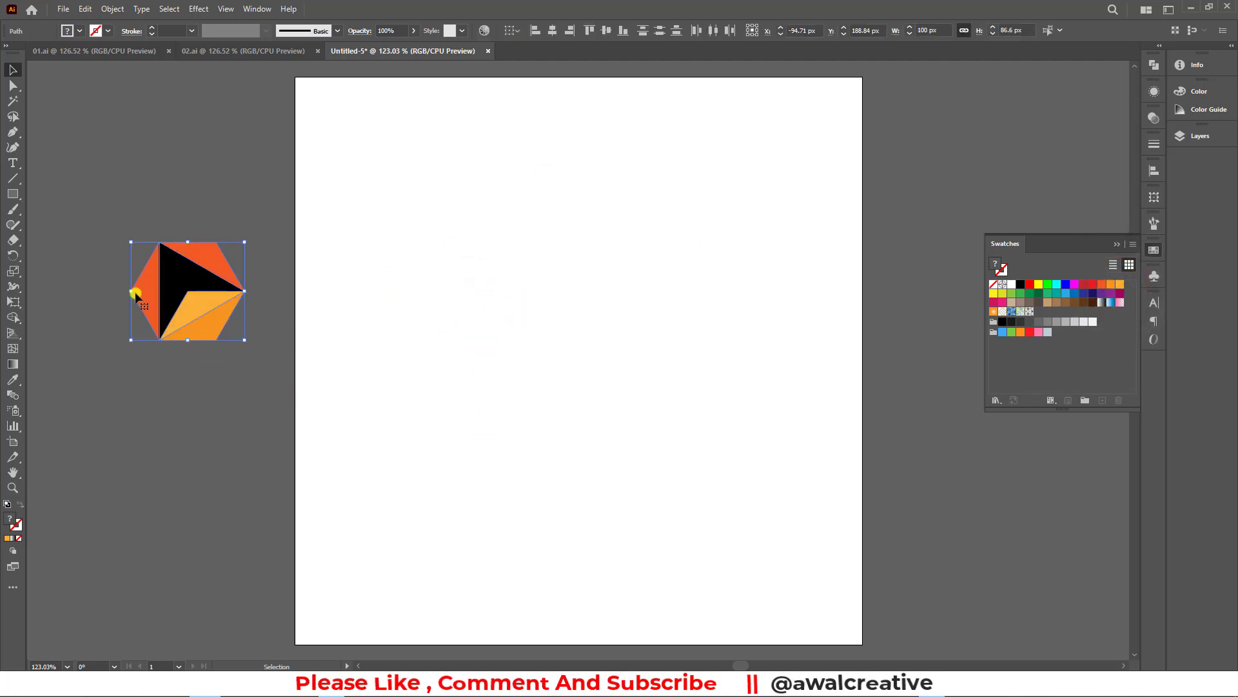
Reselect the hexagon and make a pattern from it with Object > Pattern > Make
left_click(87, 191)
left_click_drag(257, 365, 71, 173)
left_click(112, 9)
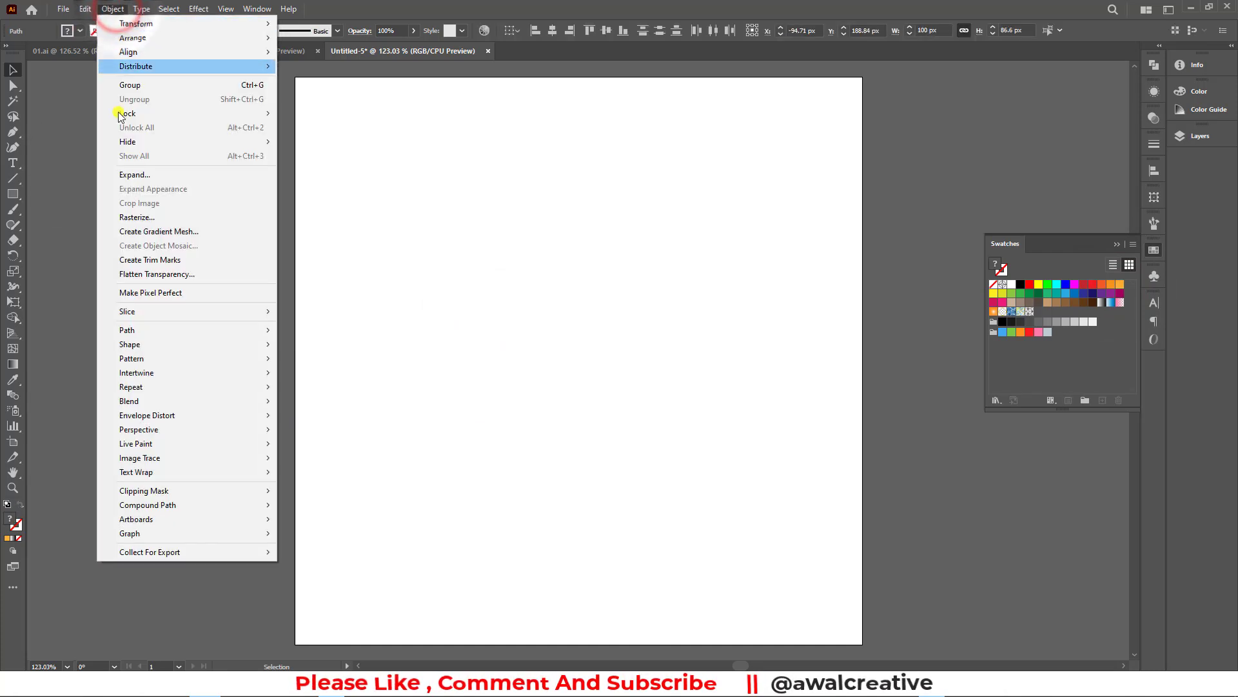
left_click(175, 355)
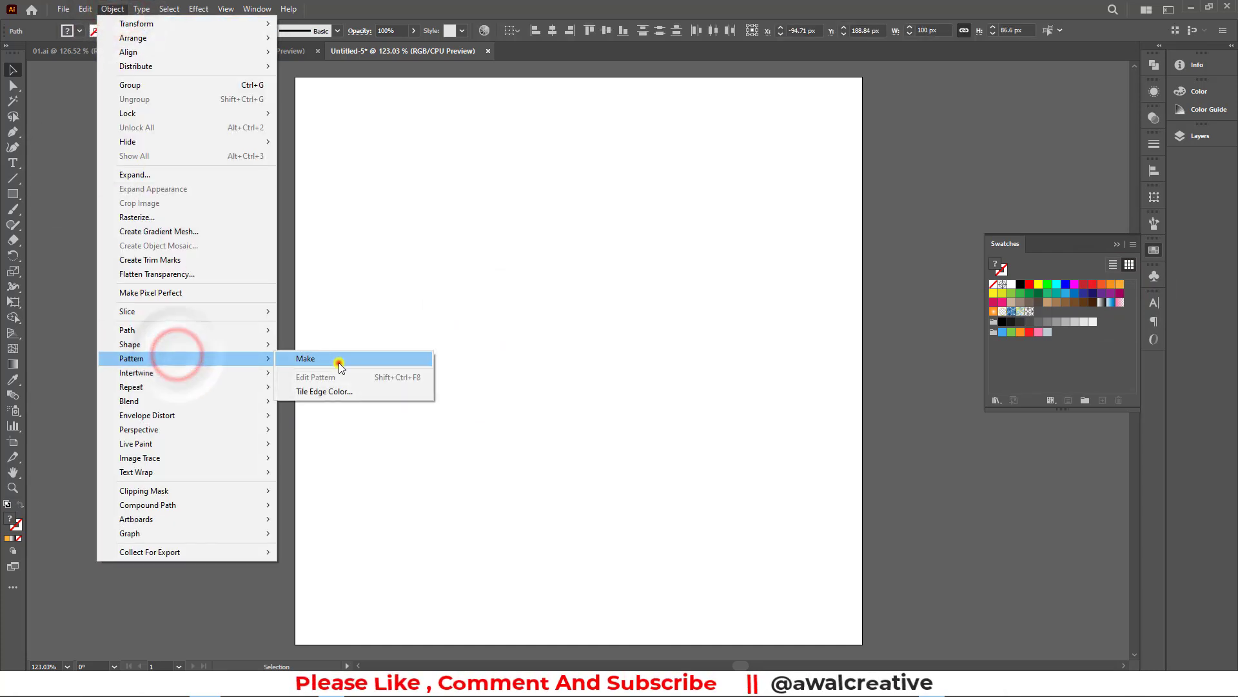
left_click(336, 358)
left_click(742, 367)
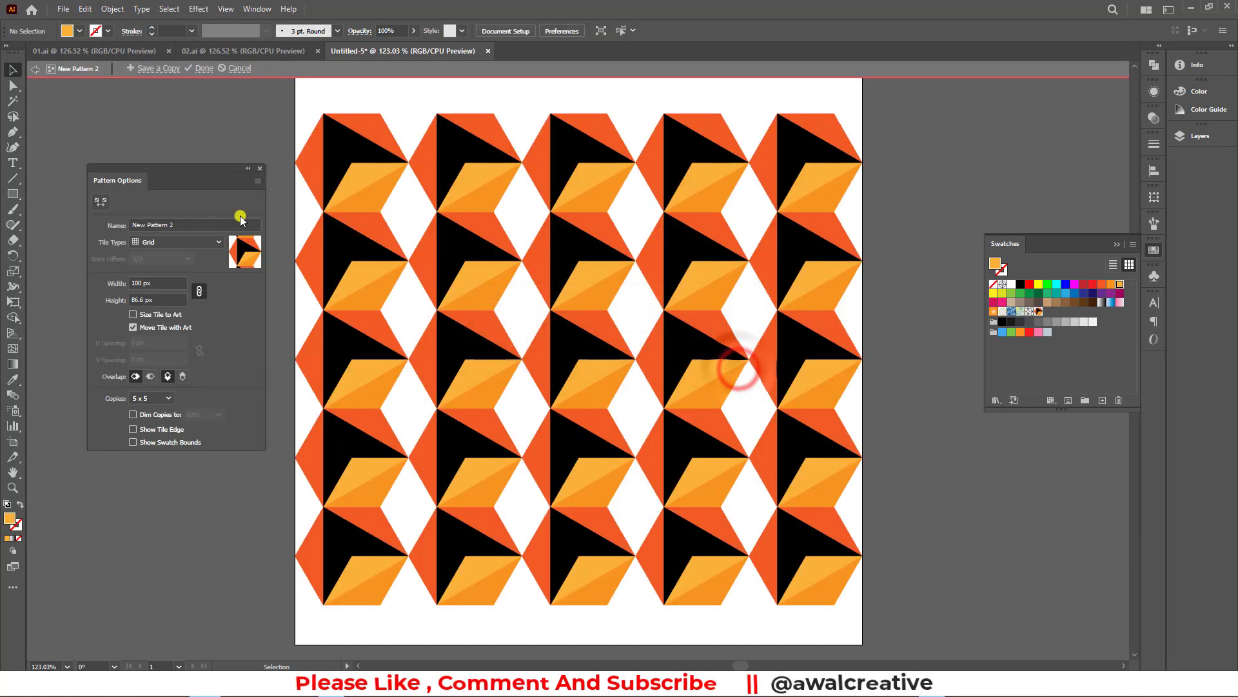
Set the pattern tile to Hex by Column with 86.6025 px height and finish editing
left_click(208, 249)
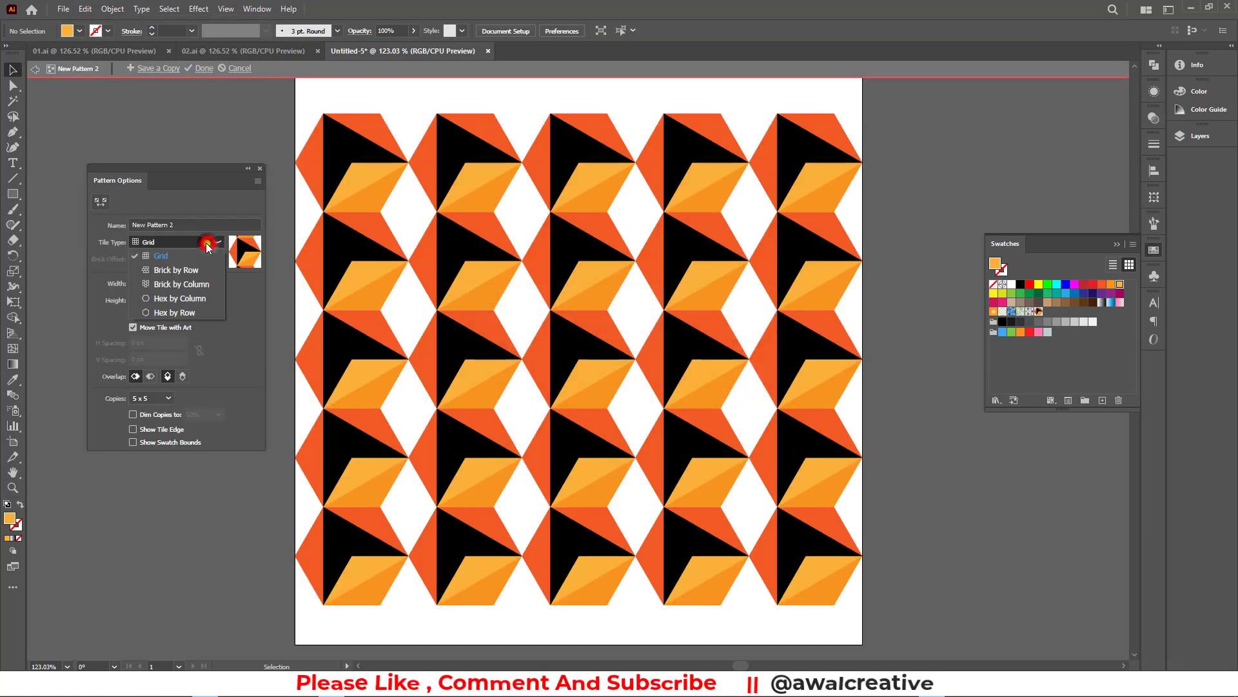
left_click(197, 300)
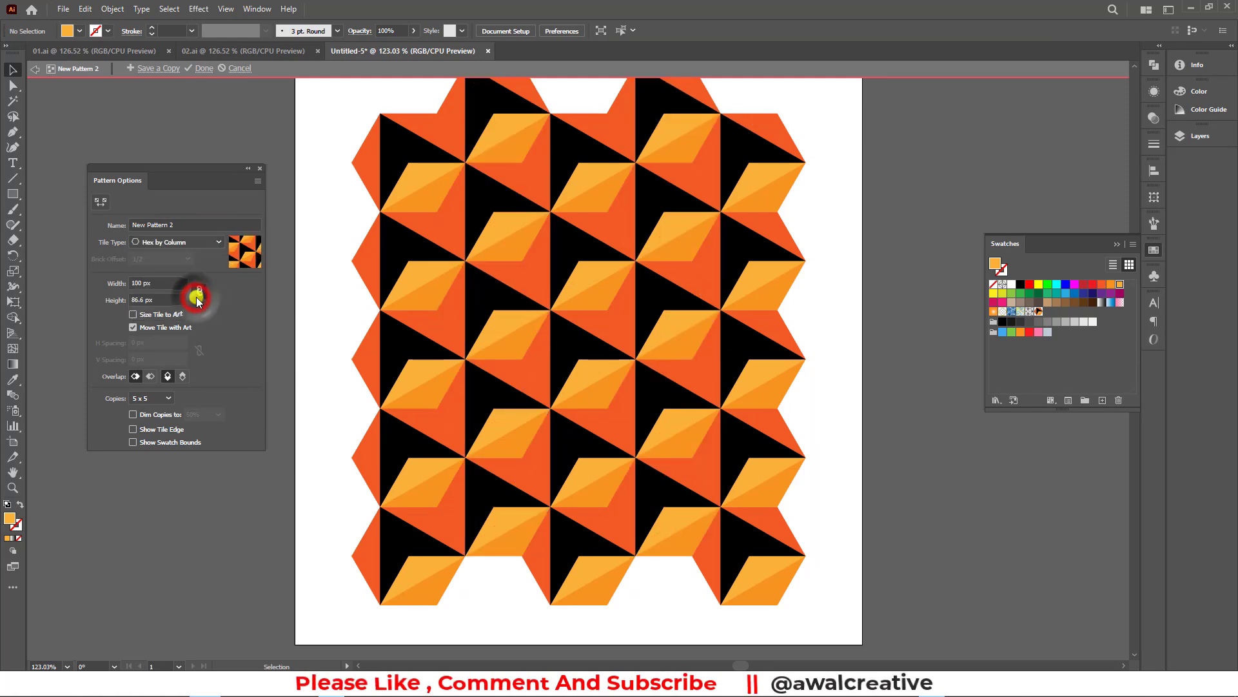
double_click(157, 299)
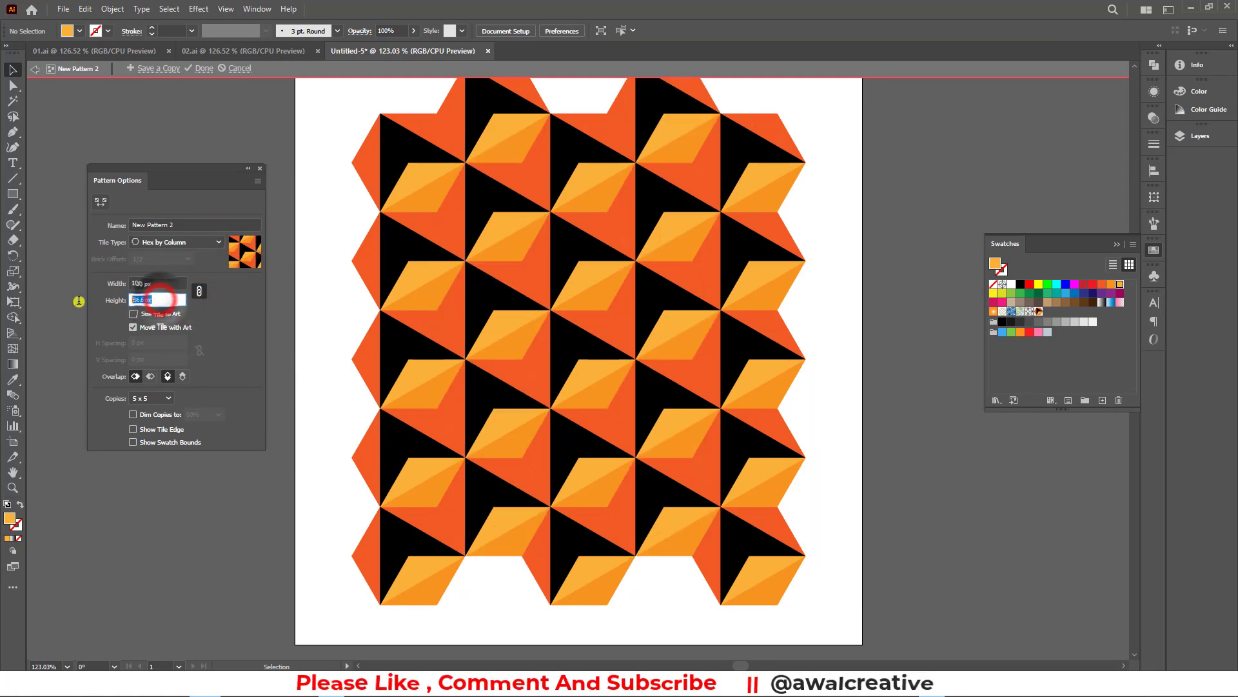
left_click(235, 327)
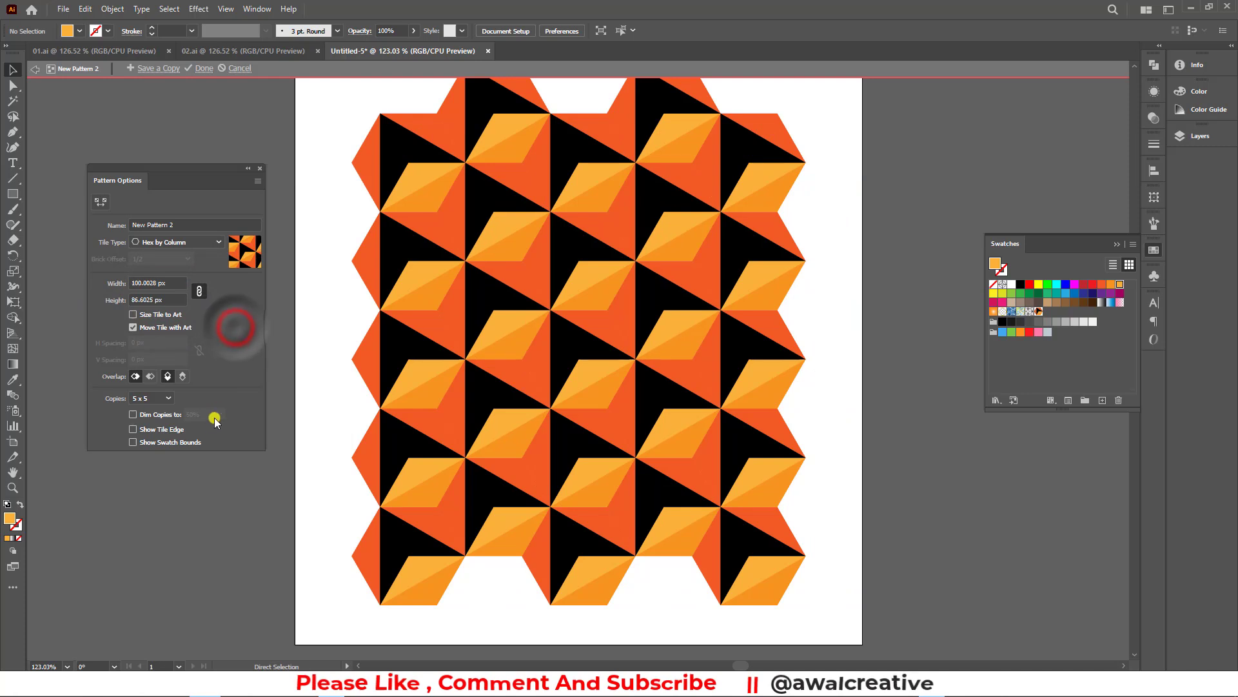
left_click(204, 68)
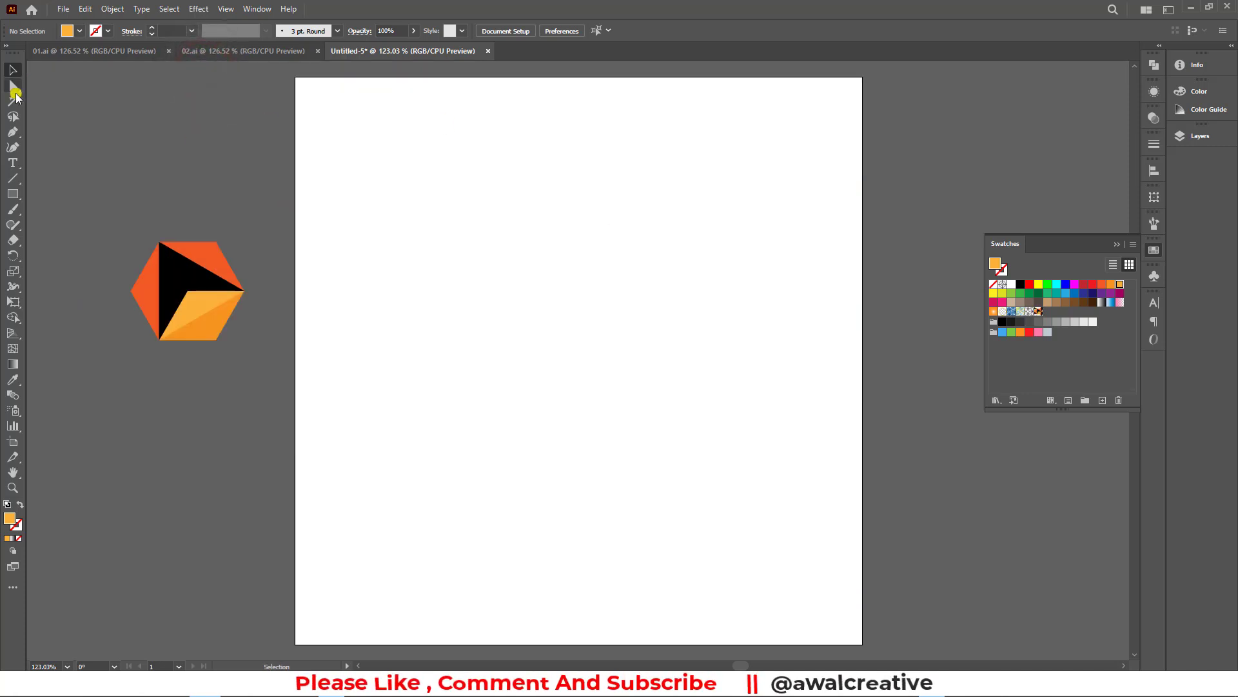
Draw a 500 × 500 px square centred horizontally and vertically on the artboard
left_click(13, 194)
left_click(387, 201)
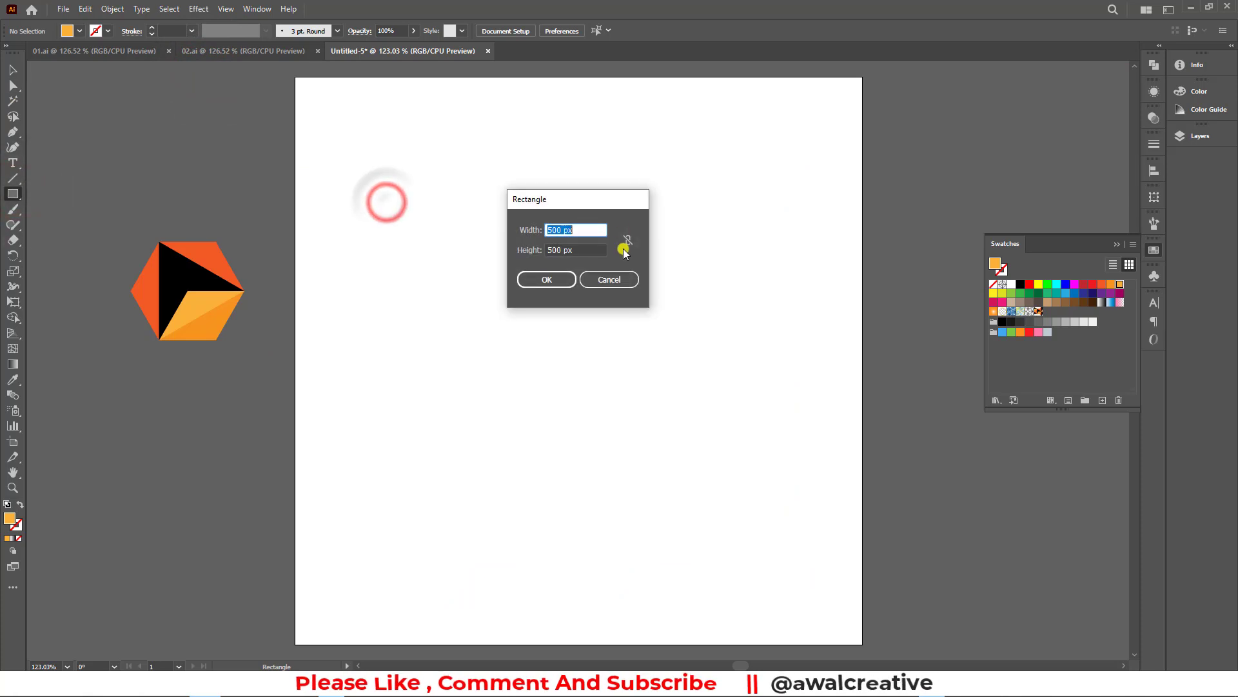
left_click(566, 284)
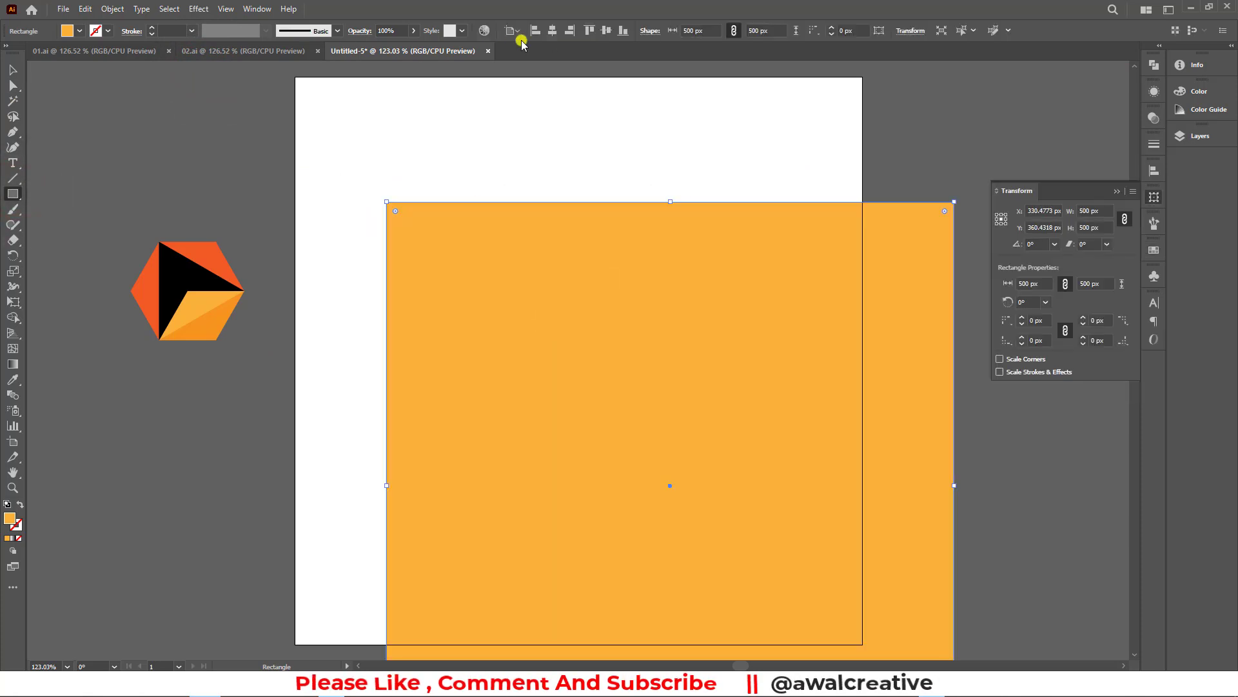
left_click(554, 31)
left_click(606, 31)
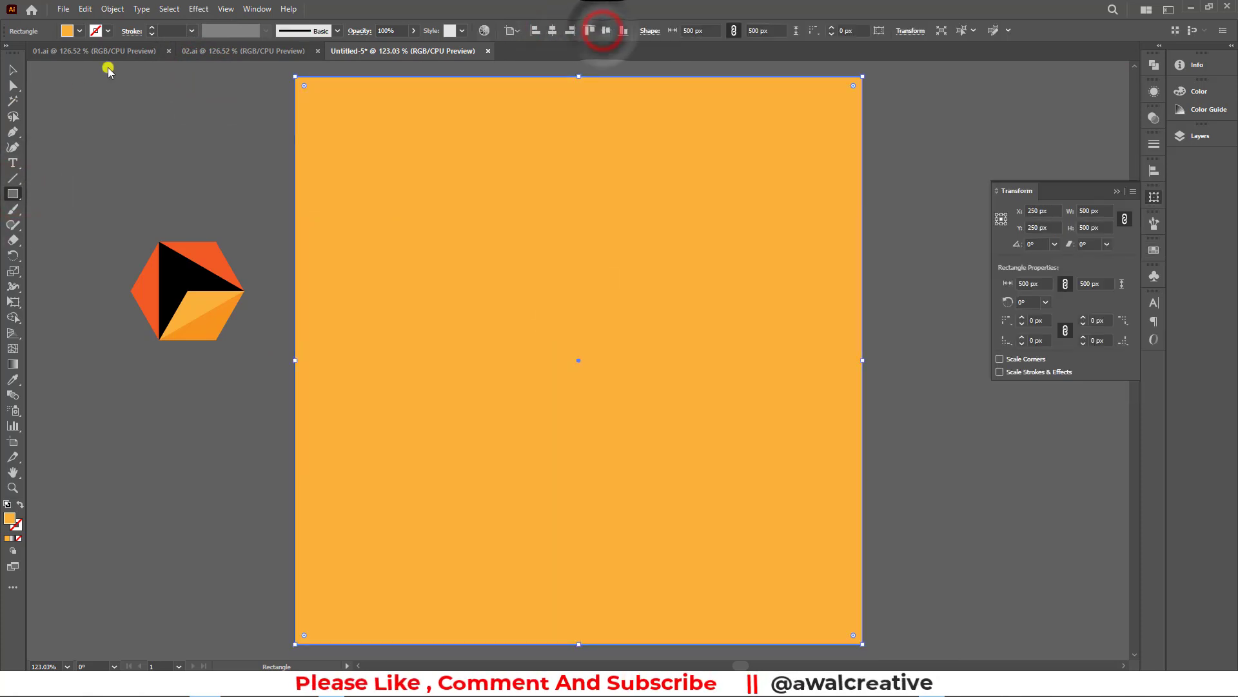
Fill the selected square with the new hexagon cube pattern swatch
left_click(8, 68)
left_click(556, 217)
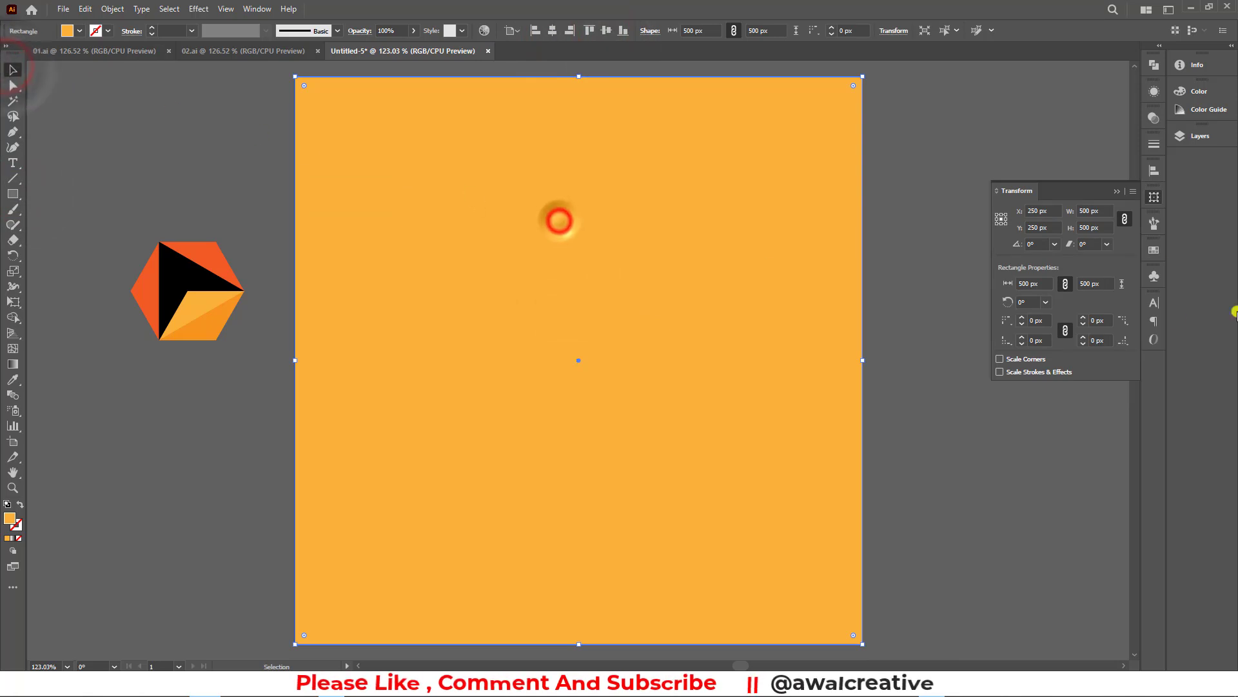
left_click(1154, 251)
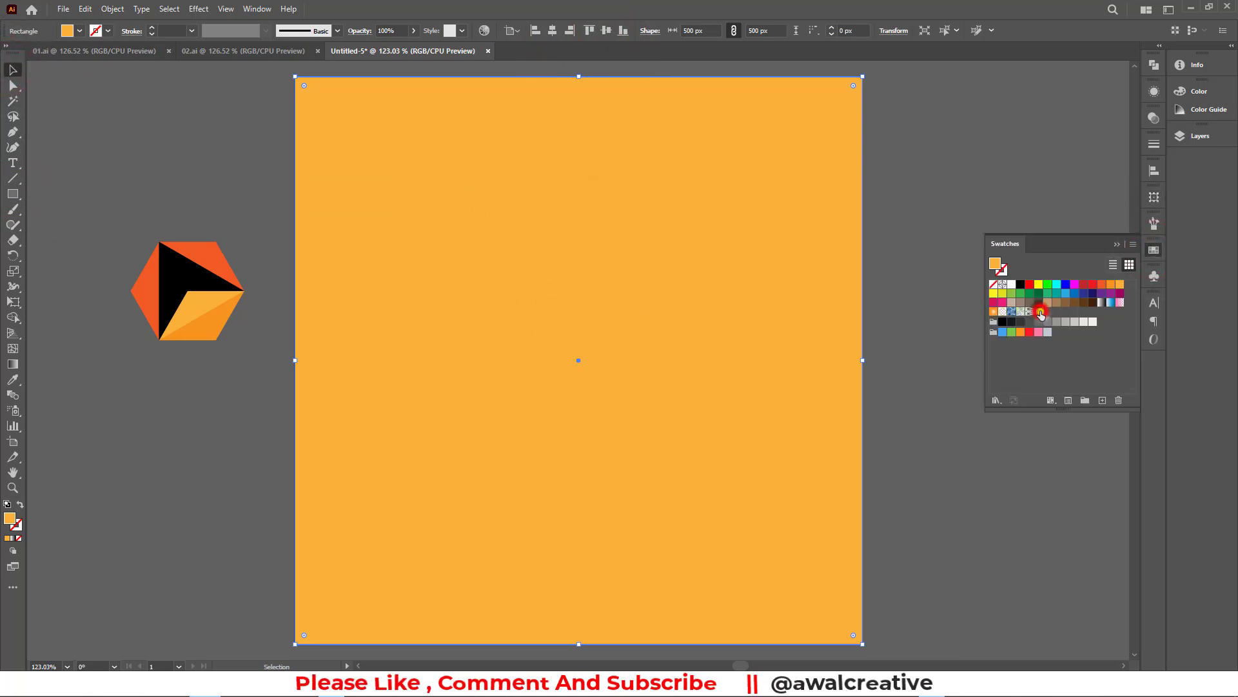
left_click(1039, 312)
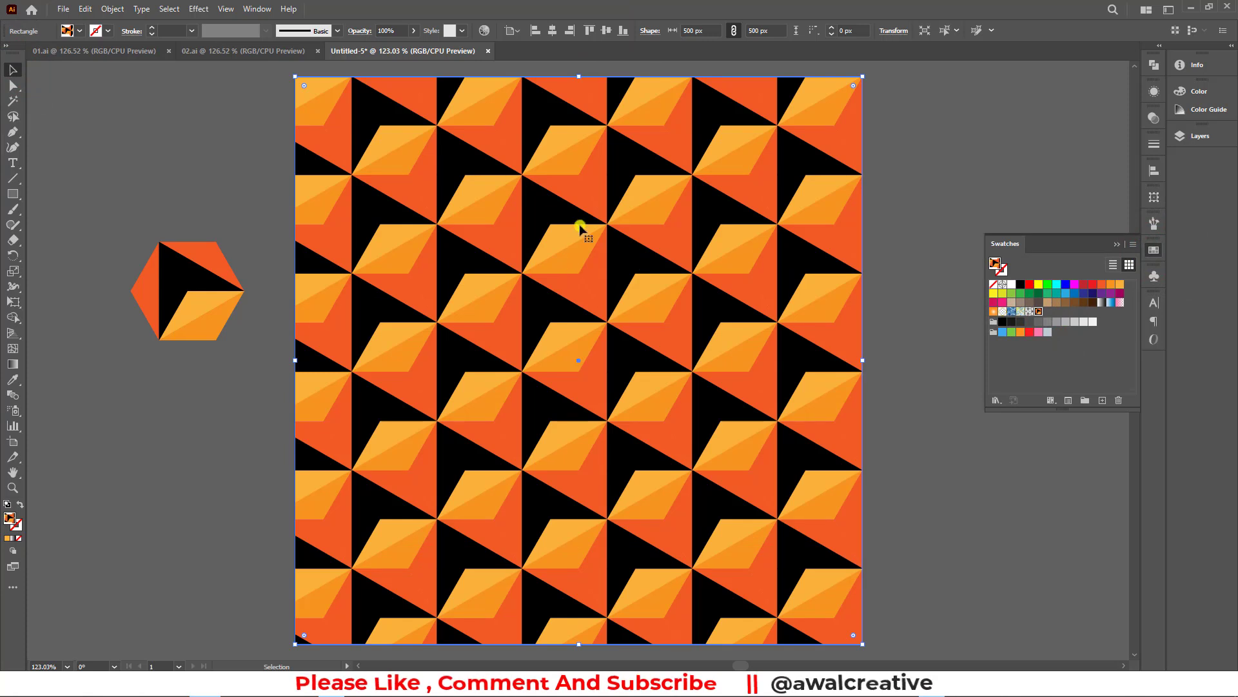
Scale only the square's cube pattern to 50% via Transform > Scale
right_click(498, 183)
mouse_move(534, 472)
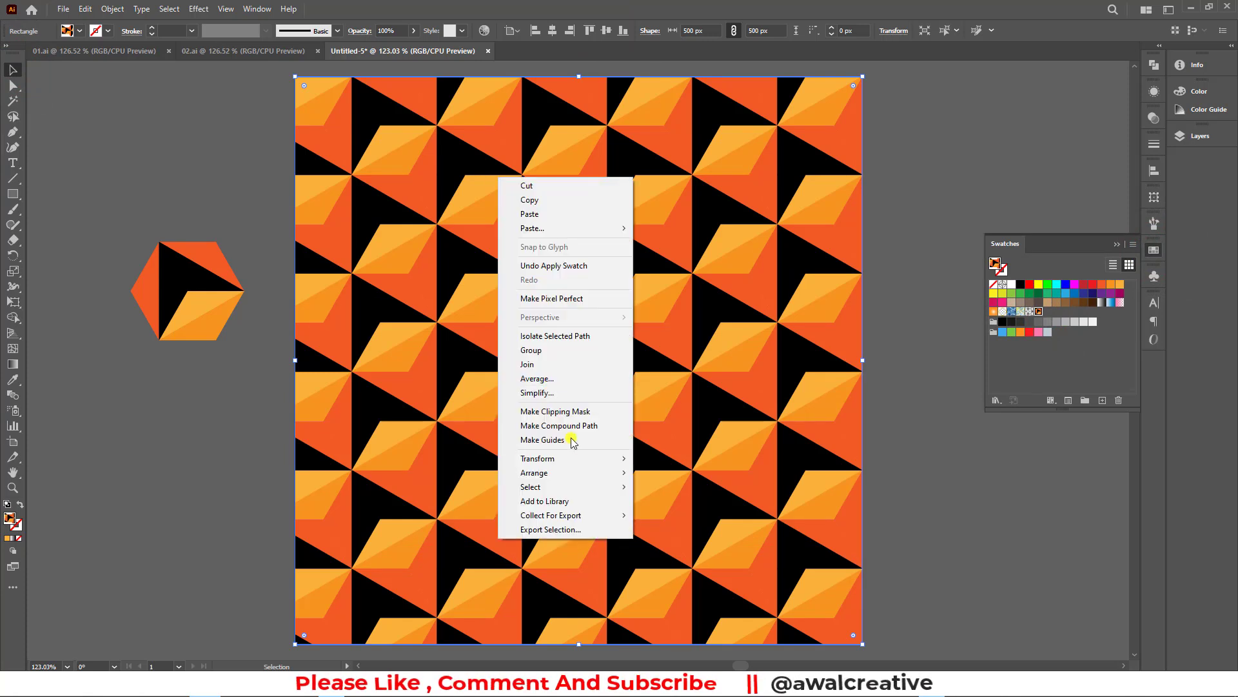
left_click(587, 458)
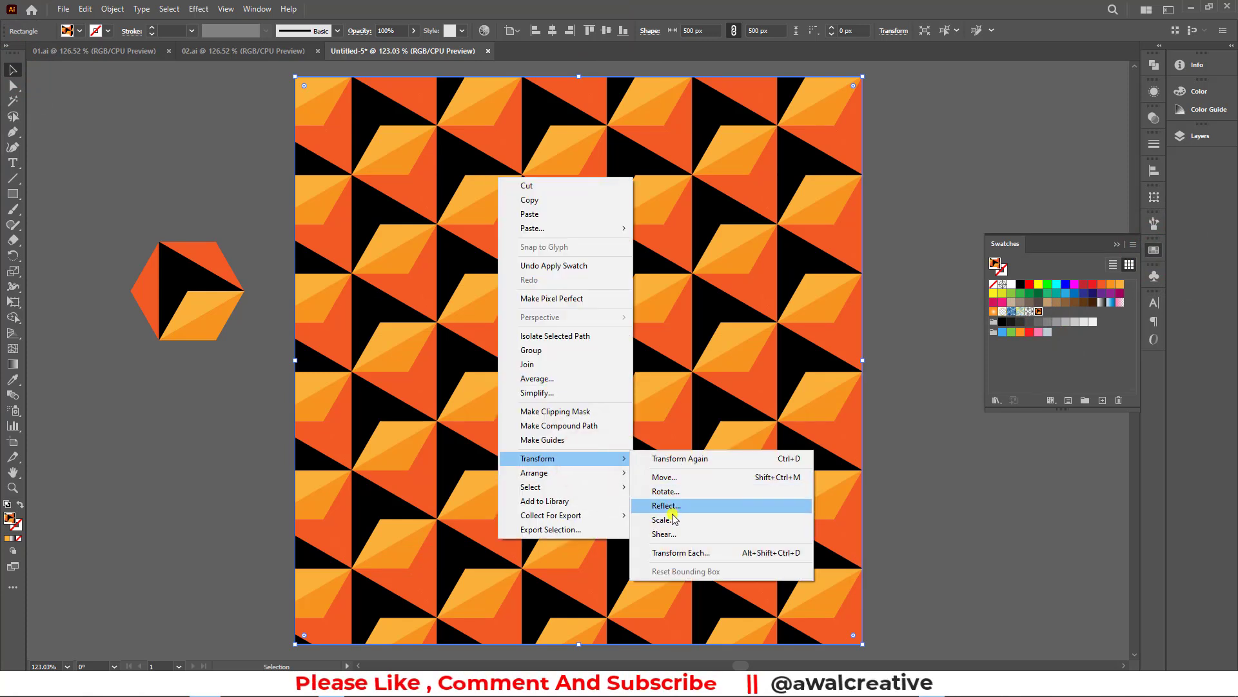
left_click(673, 518)
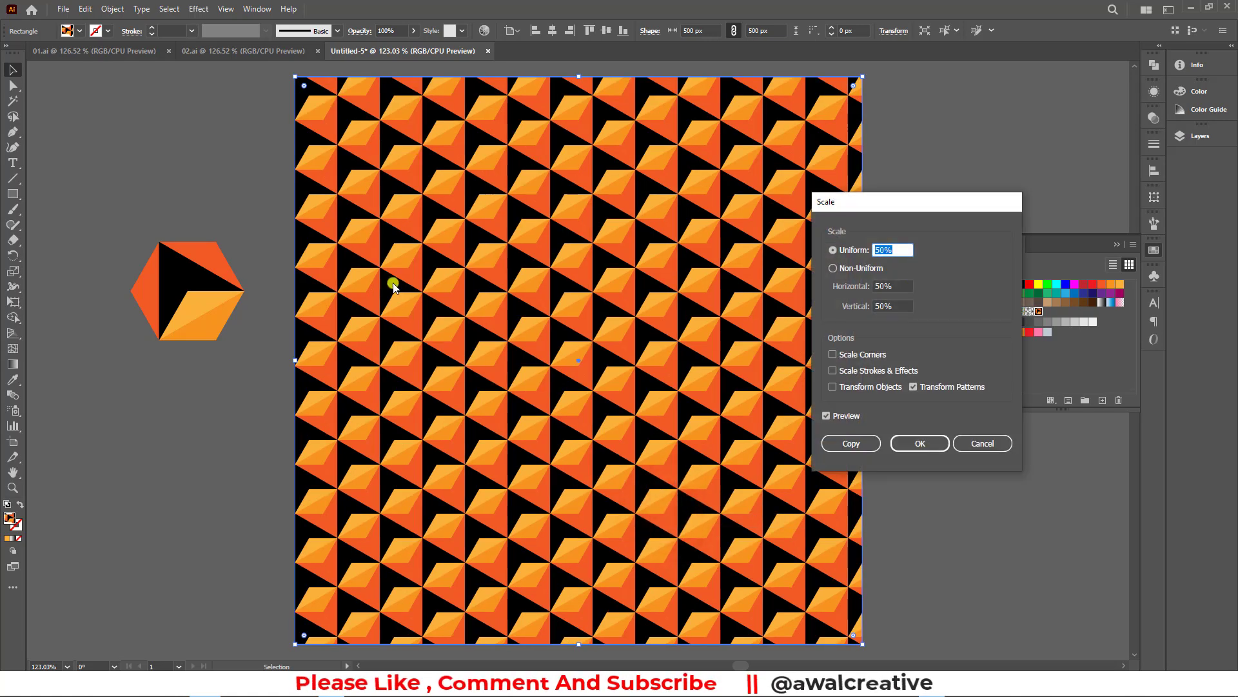
left_click(853, 443)
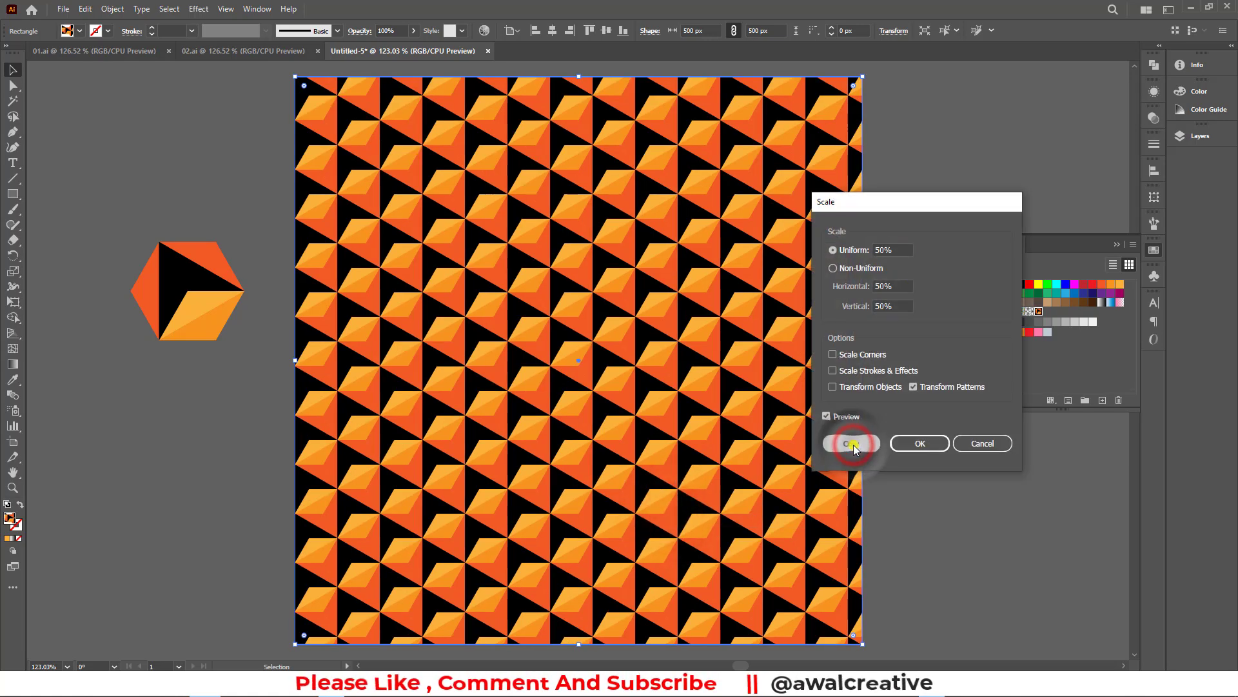
left_click(919, 443)
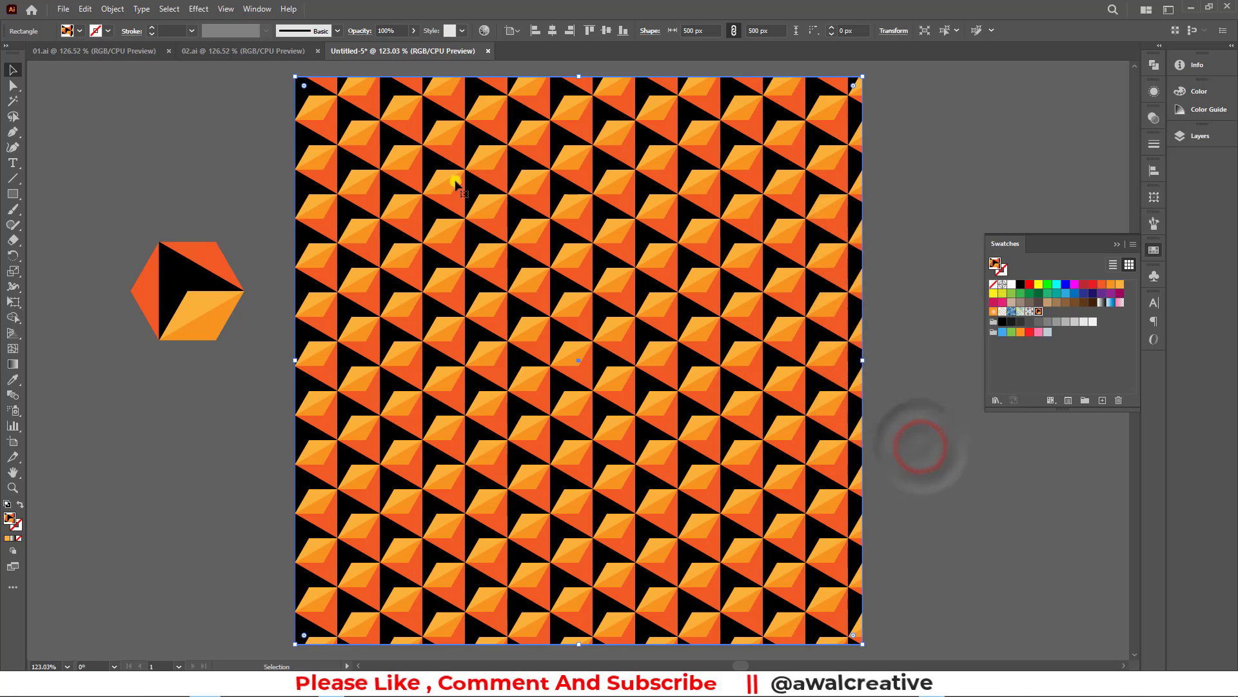
Open New Pattern 2 for editing, trying then undoing a few fill colours on a tile piece
double_click(1039, 312)
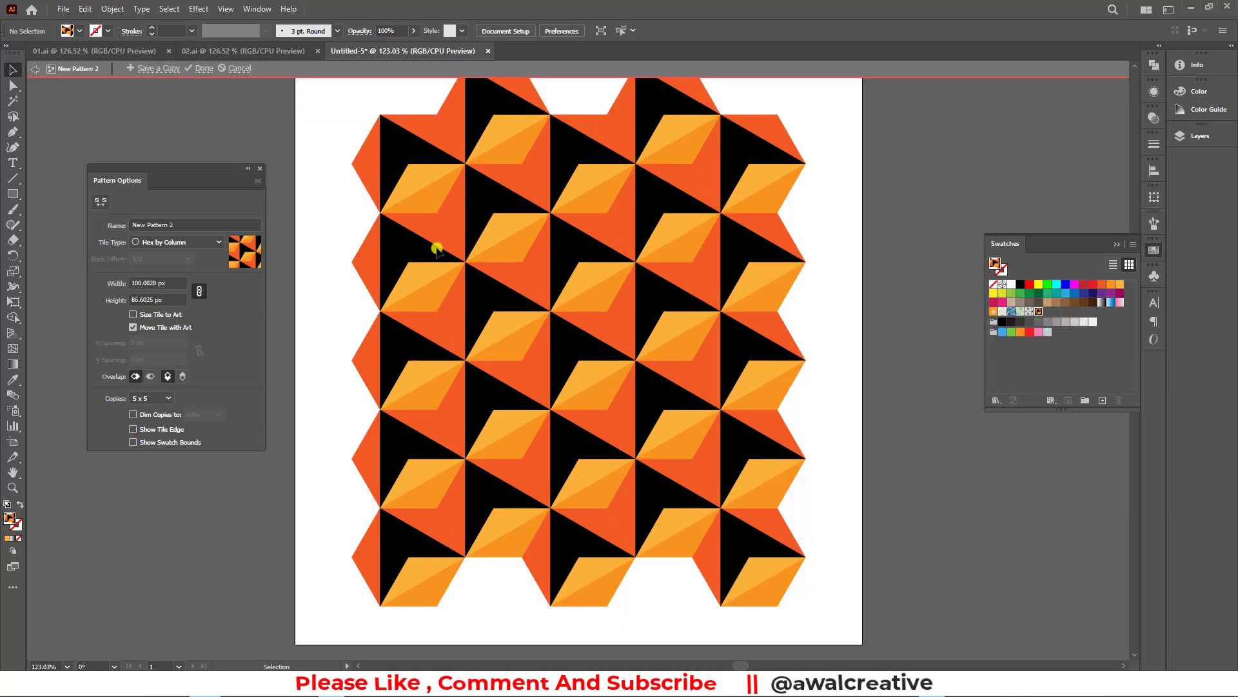
left_click(541, 327)
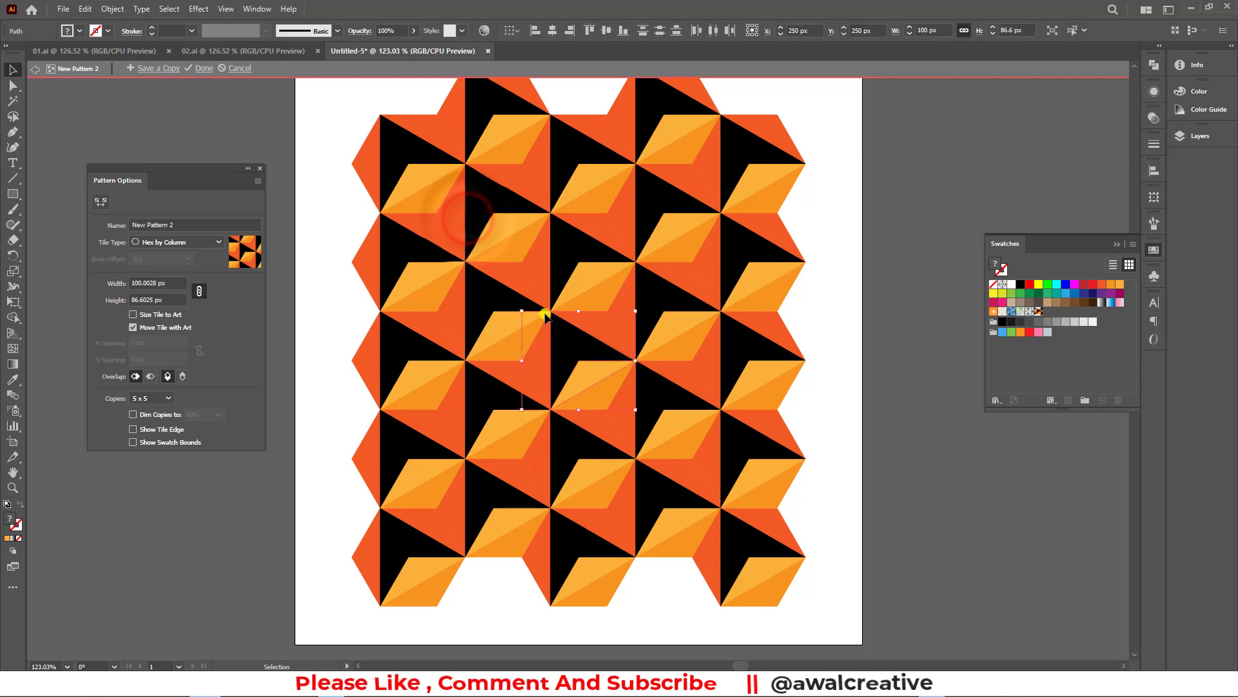
left_click(1046, 285)
left_click(1071, 285)
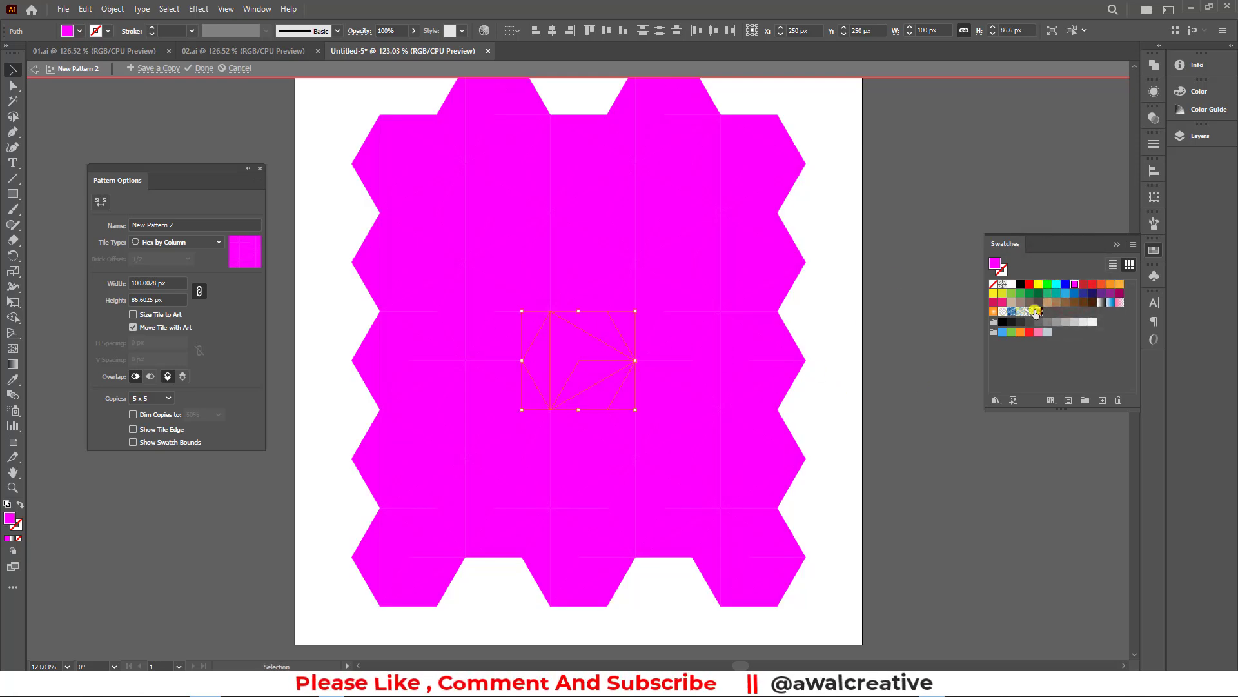
left_click(992, 312)
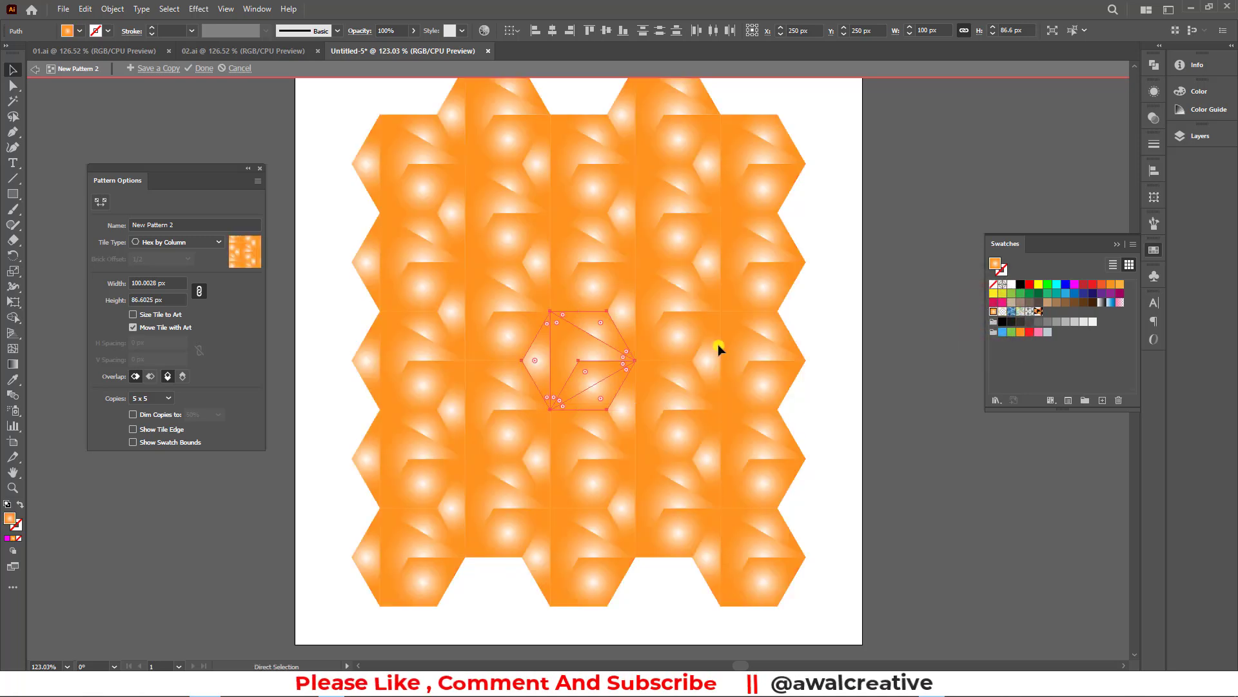
key("ctrl+z")
key("ctrl+z")
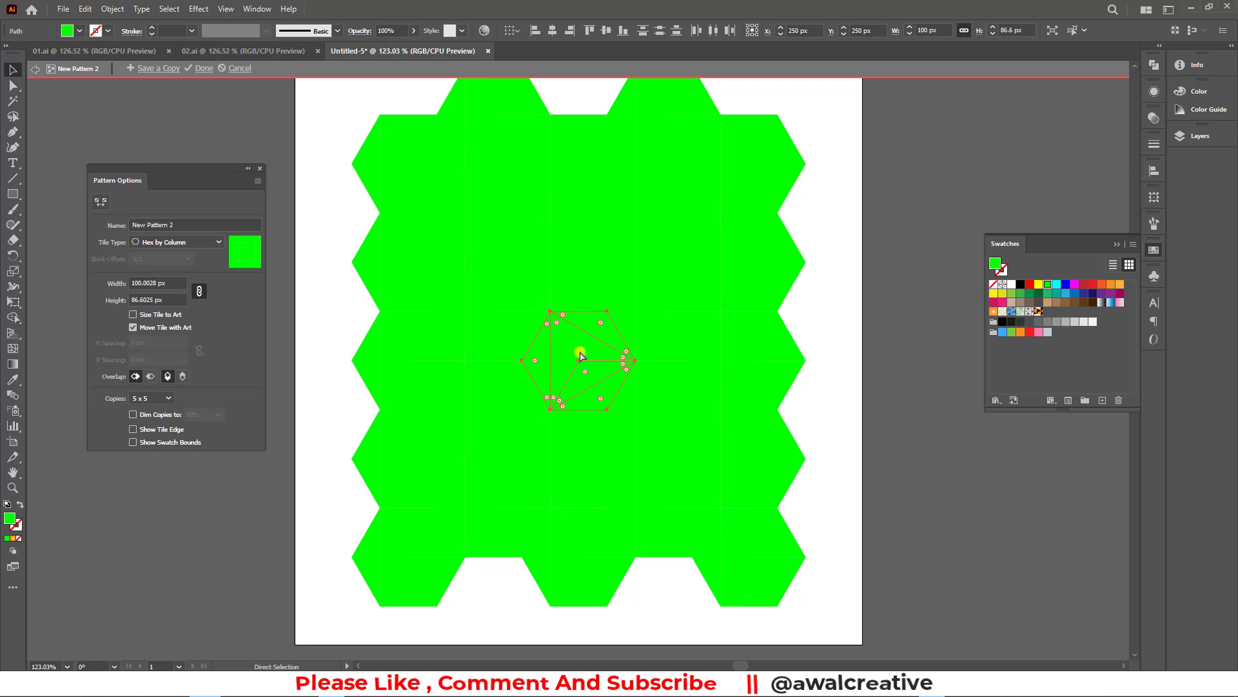
key("ctrl+z")
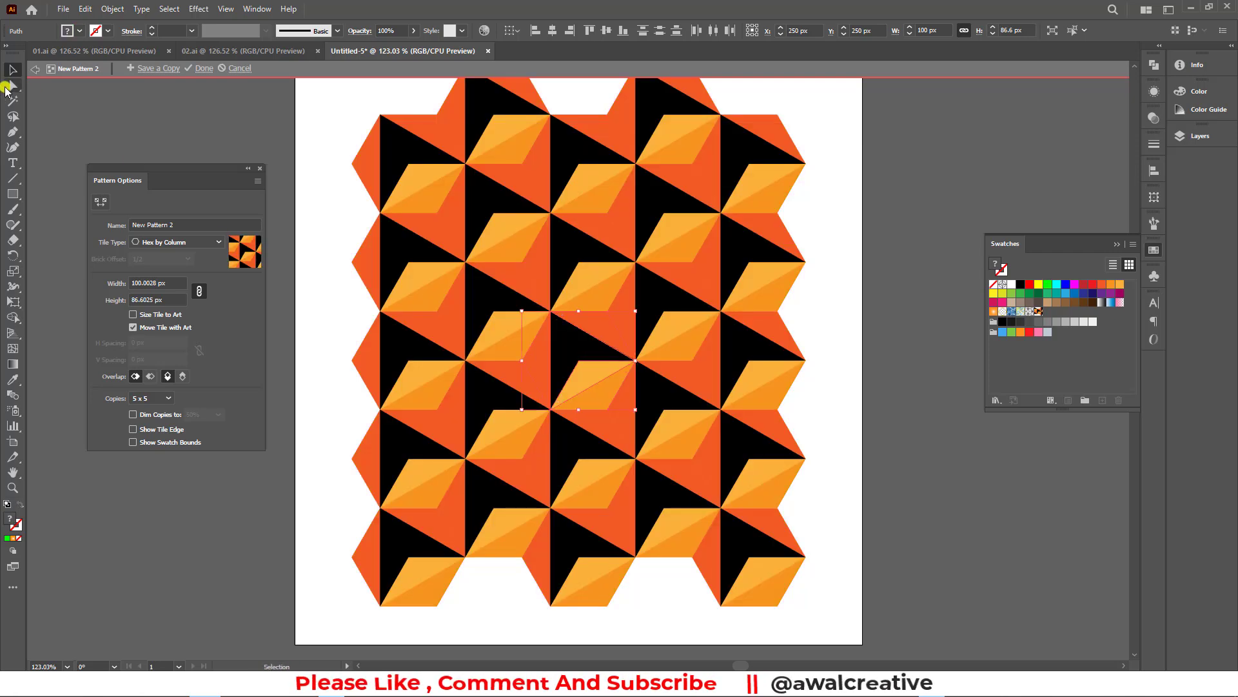
left_click(13, 85)
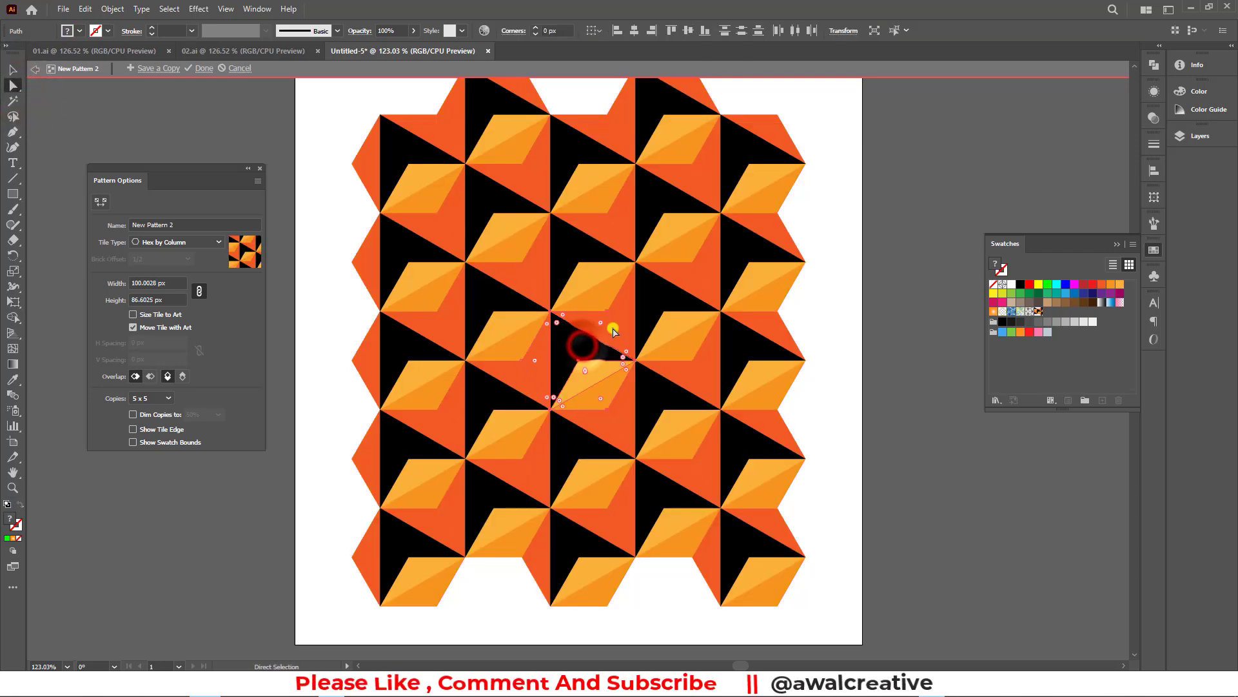
Recolour one tile triangle red and turn the black triangle brown
left_click(734, 448)
left_click(585, 394)
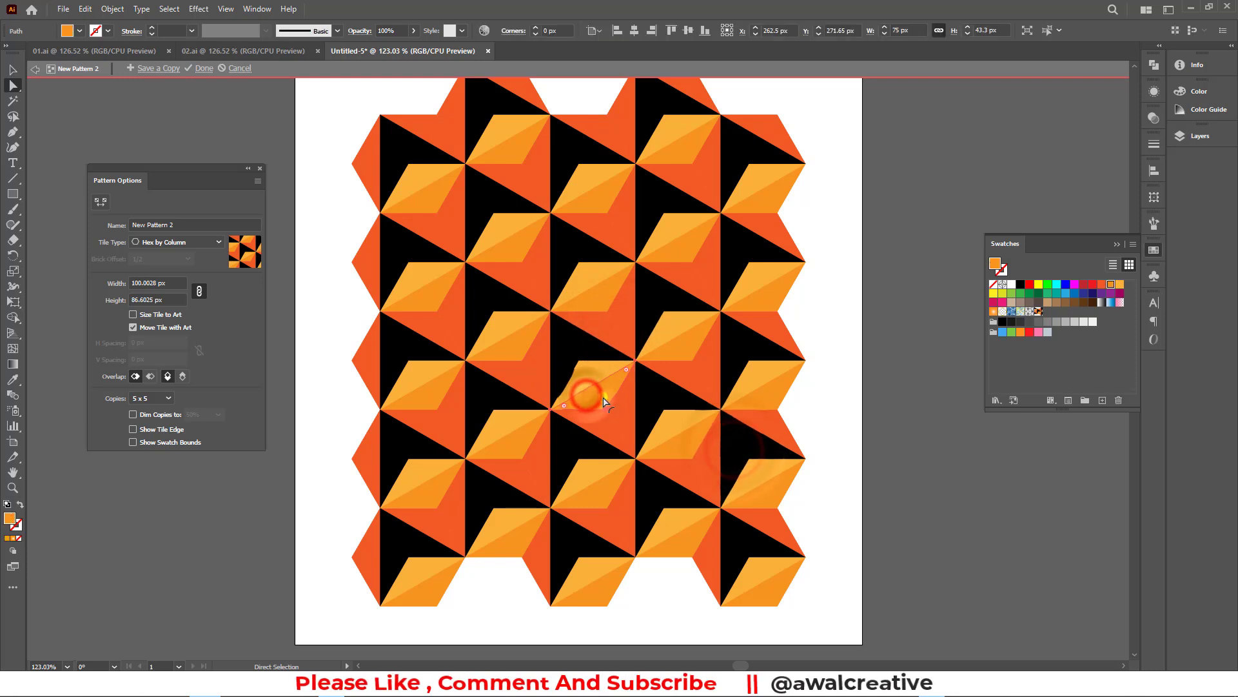
left_click(1028, 285)
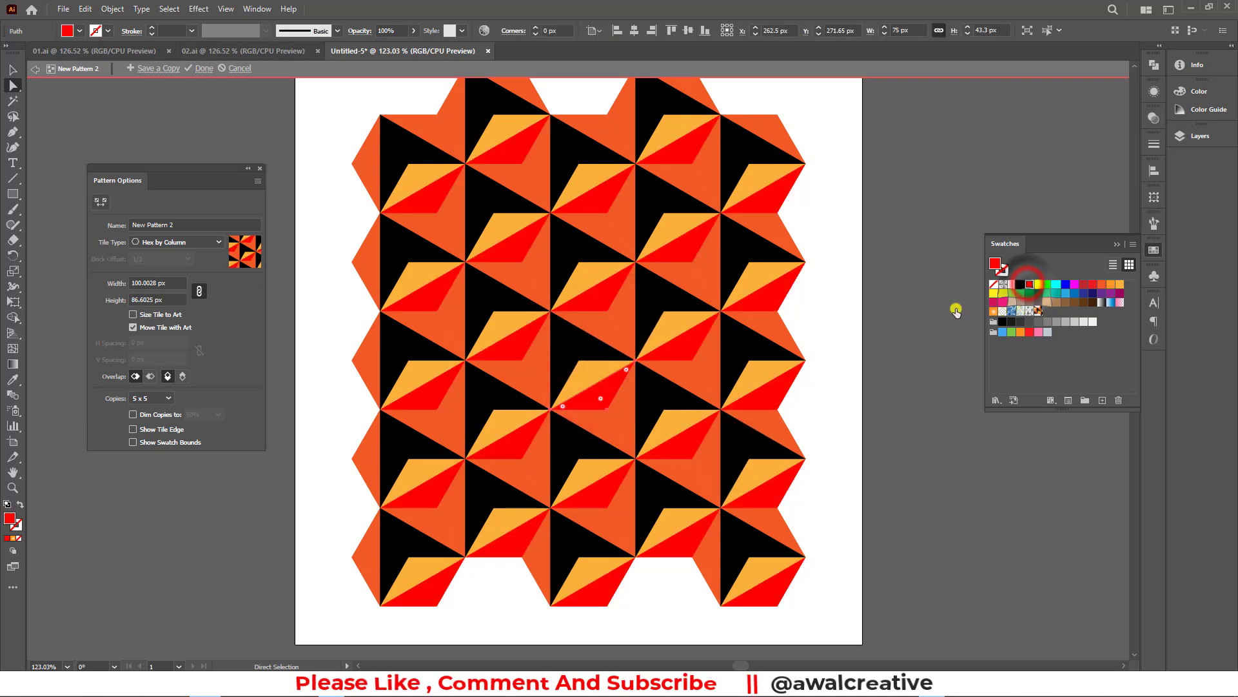
left_click(581, 349)
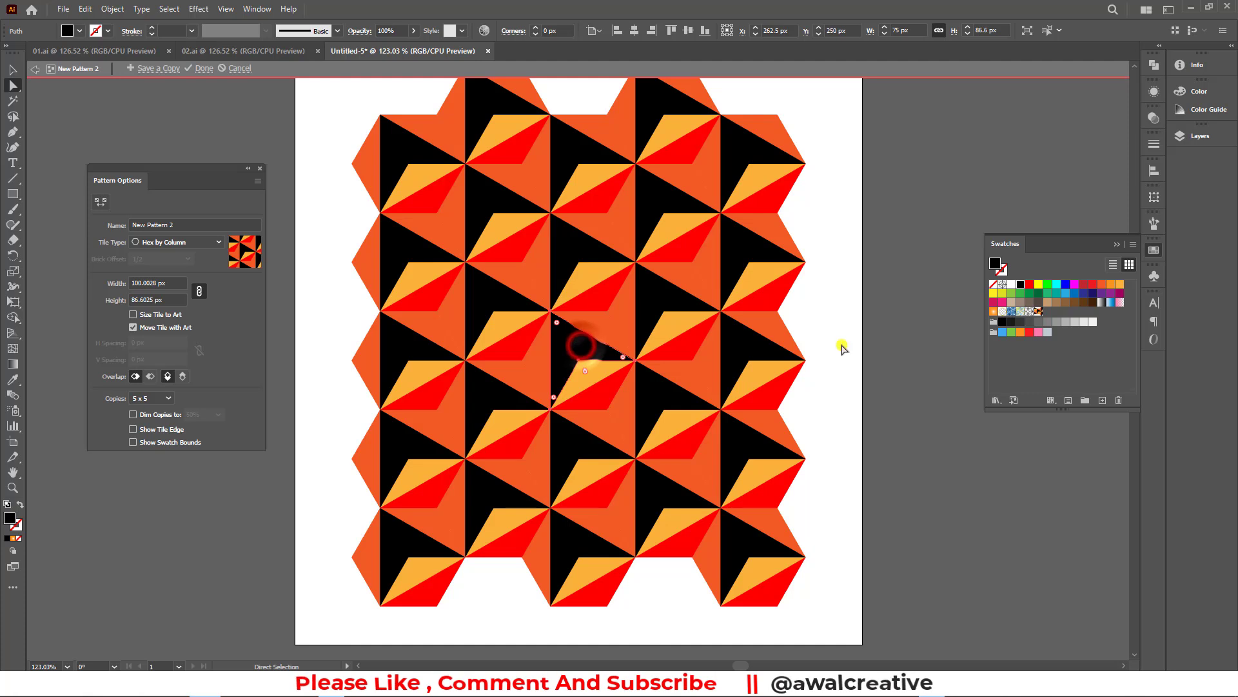
left_click(1101, 284)
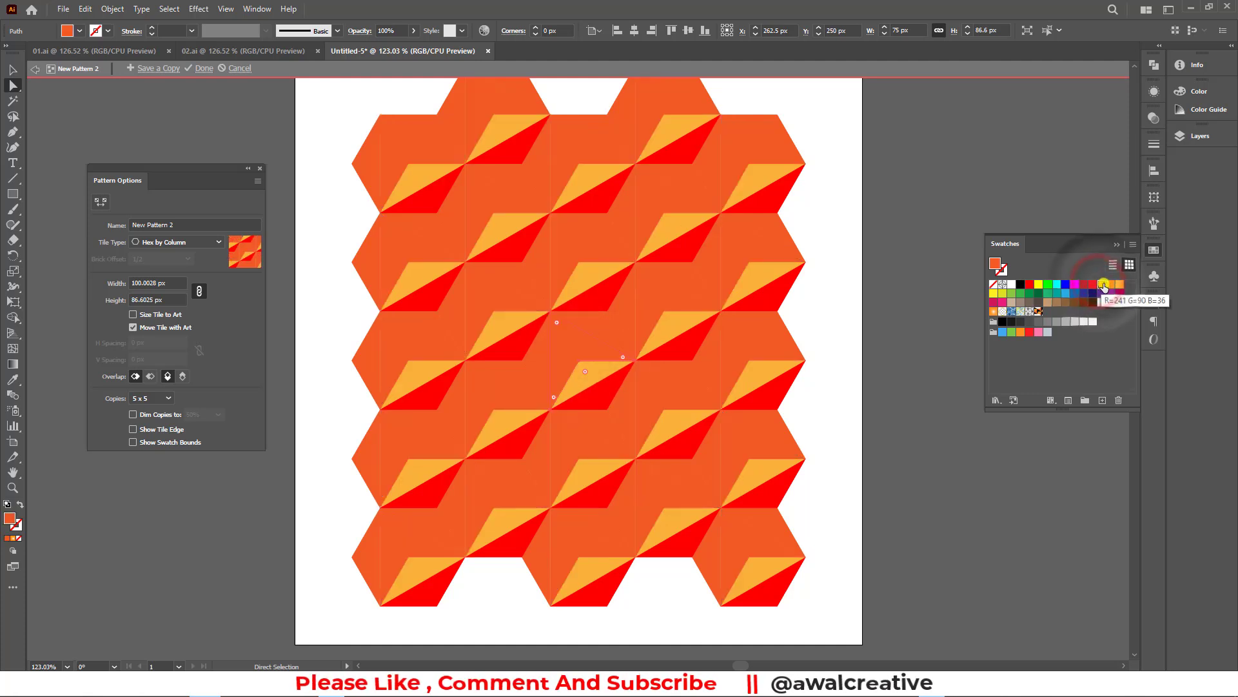
left_click(1066, 303)
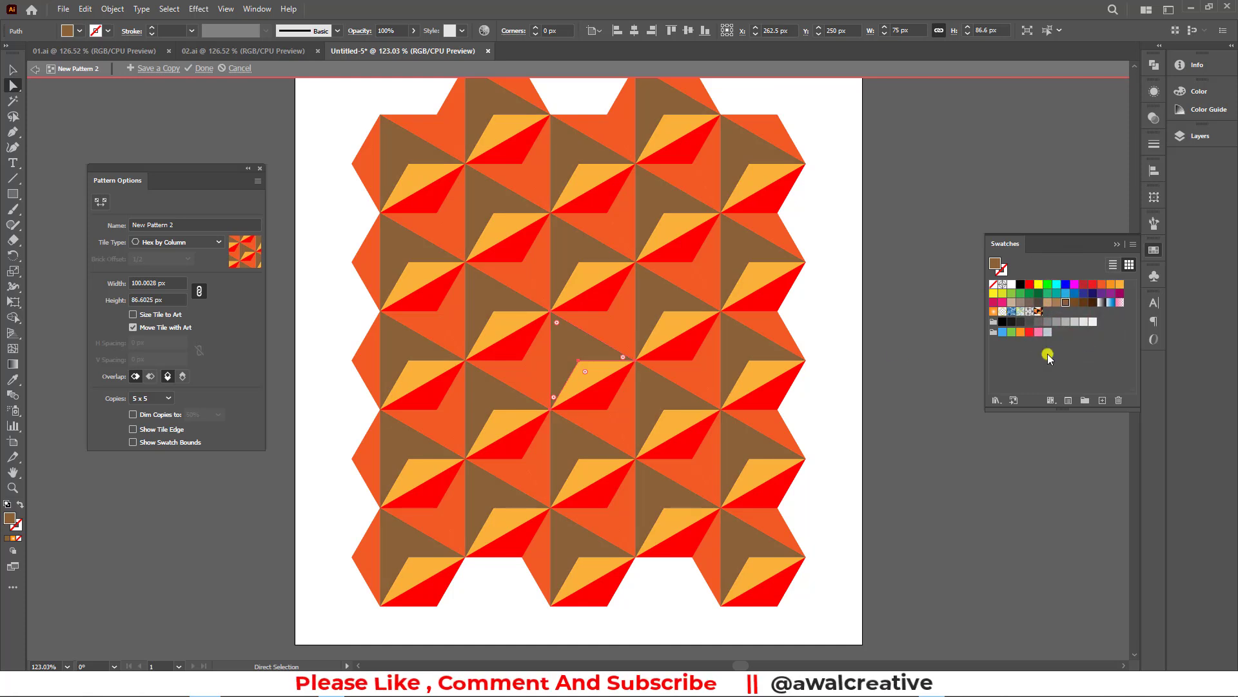
Make the two orange triangles tan and recolour the red piece a tan shade
left_click(671, 316)
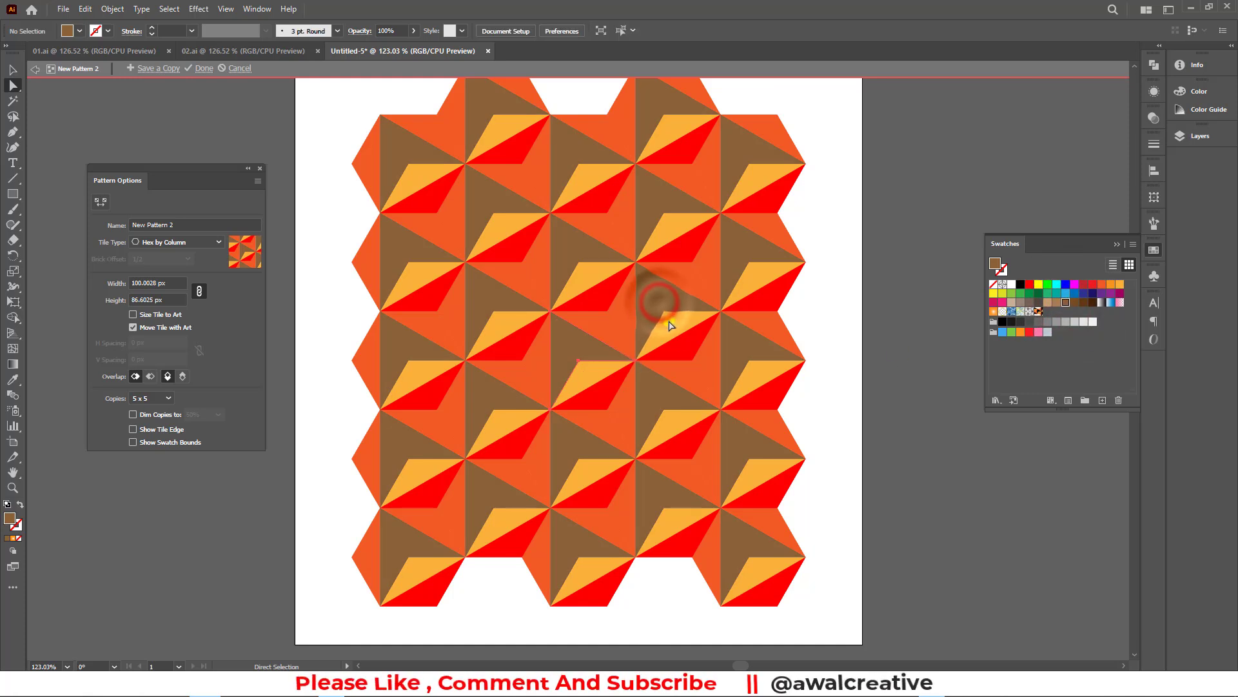
left_click(602, 337)
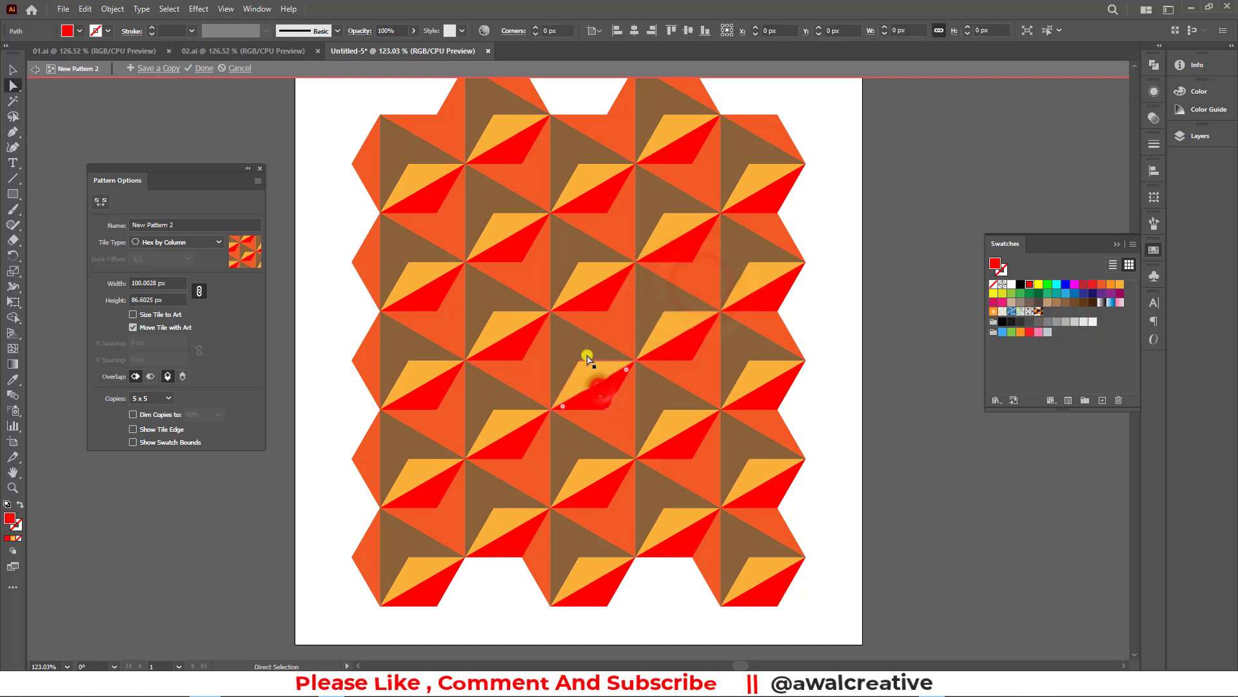
left_click(1048, 302)
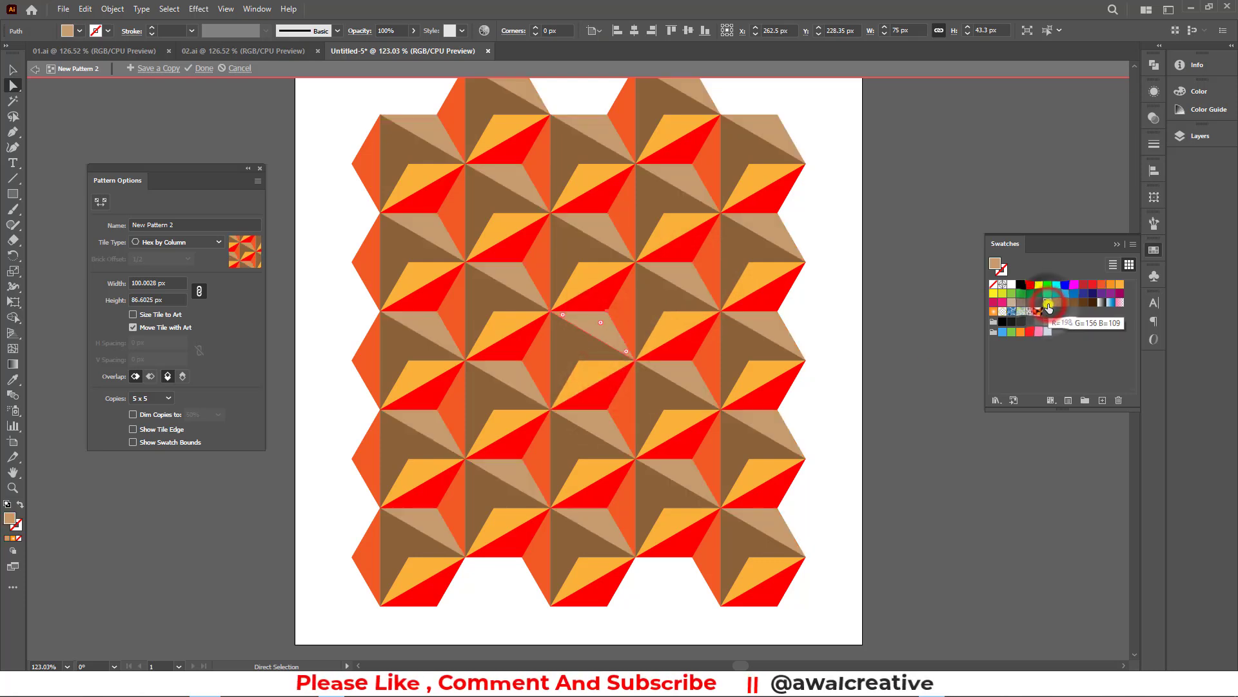
left_click(541, 359)
left_click(1047, 302)
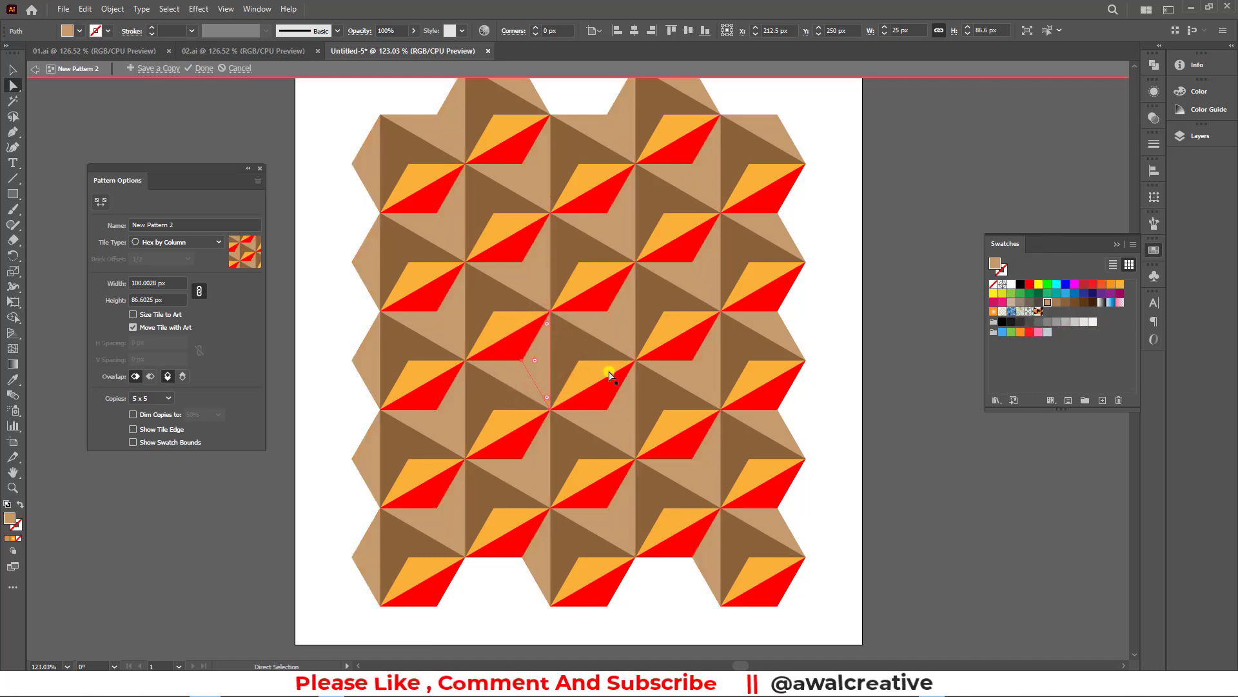
left_click(526, 349)
left_click(596, 396)
left_click(1055, 306)
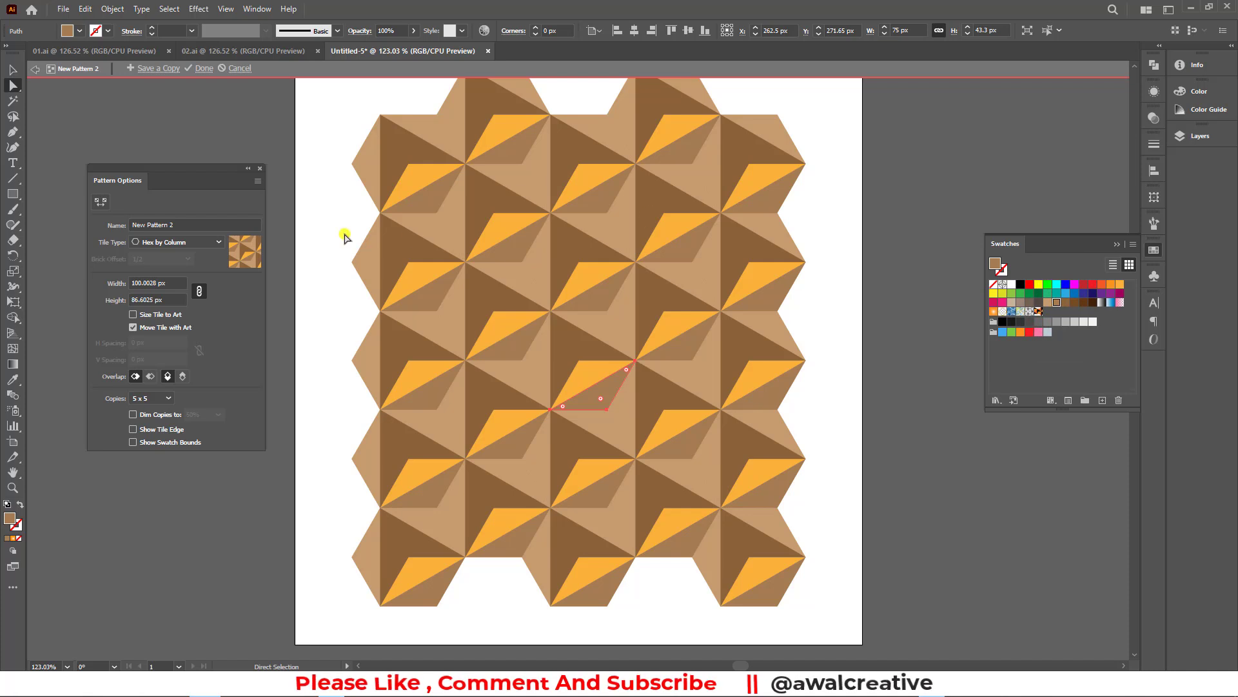
Exit pattern editing, confirming the change, and select the square with the recoloured cube pattern
left_click(196, 68)
left_click(1116, 244)
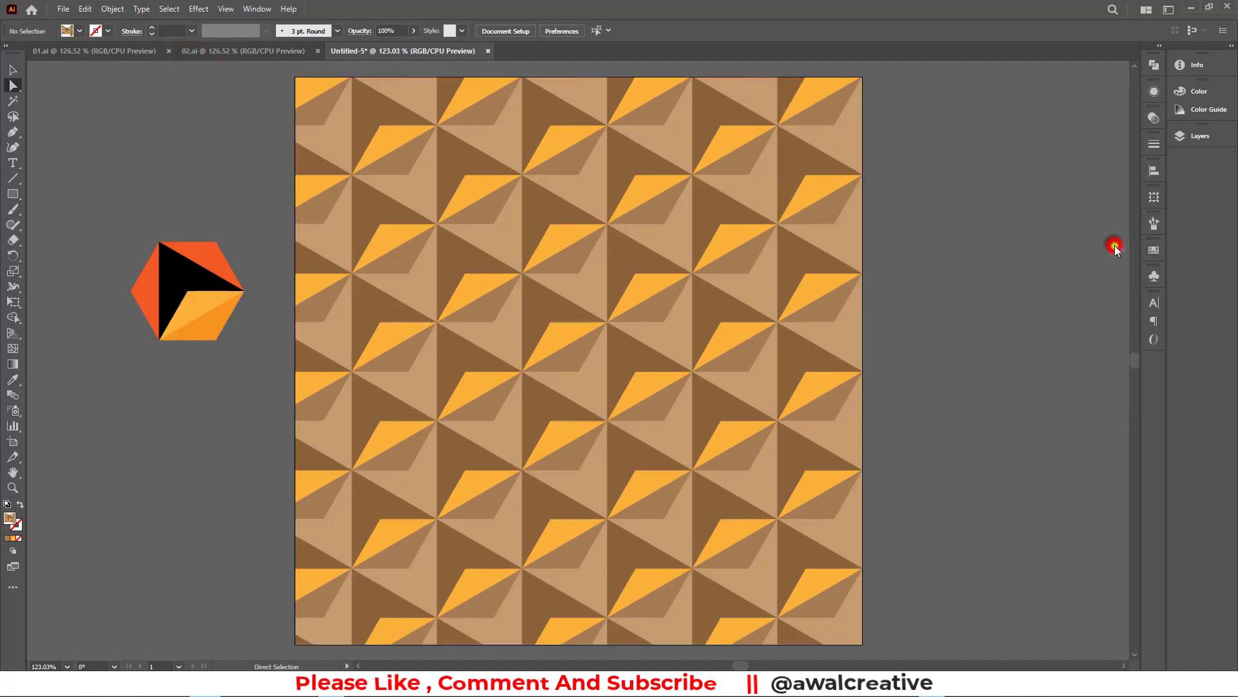
right_click(551, 276)
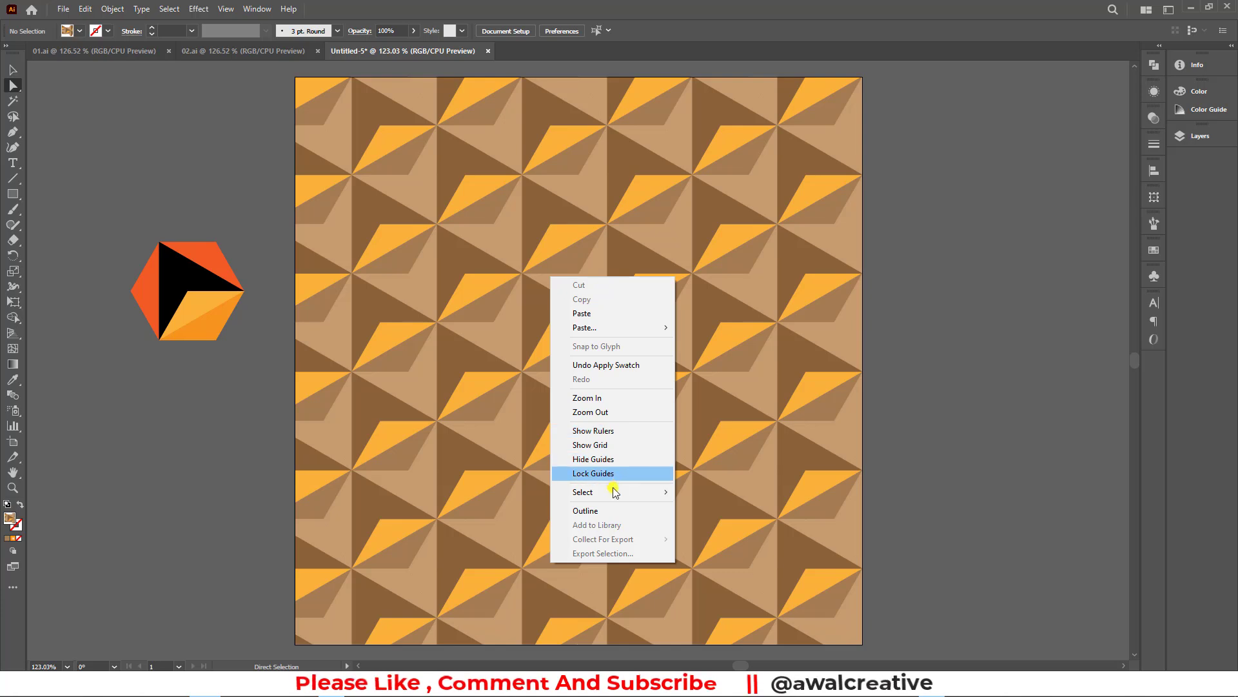
left_click(343, 157)
Scale the tan, brown and orange cube pattern uniformly to 50%, transforming only the pattern
left_click(12, 69)
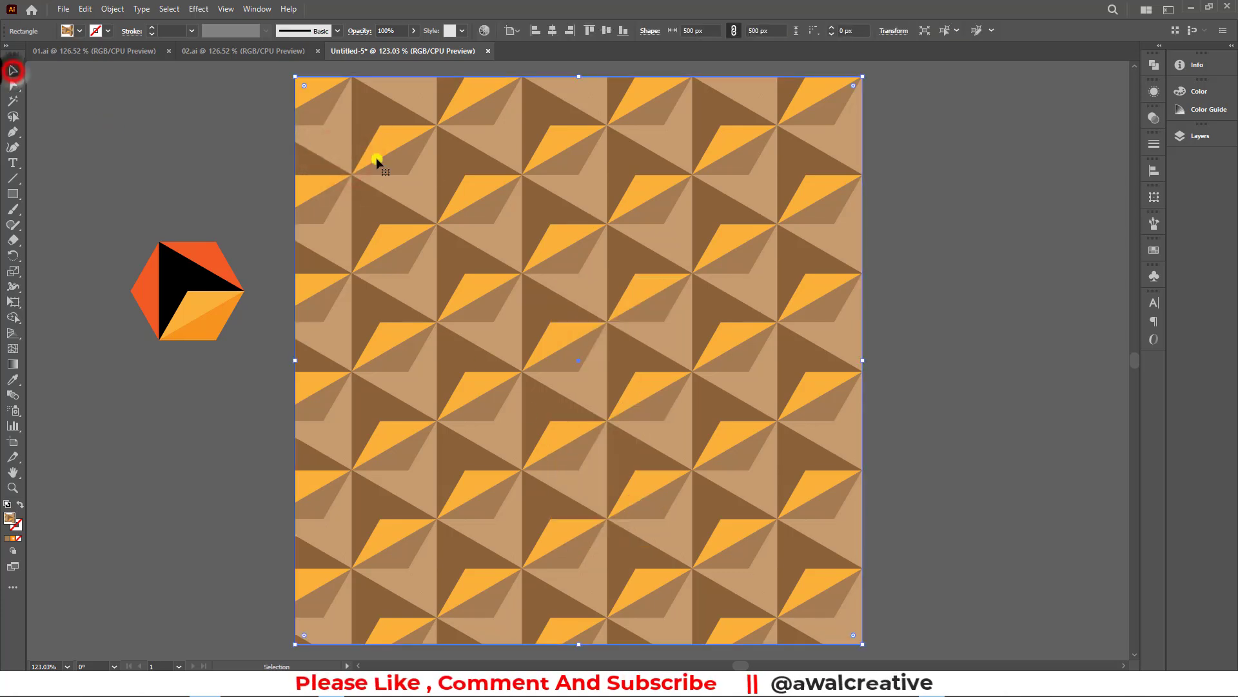
right_click(434, 170)
left_click(509, 453)
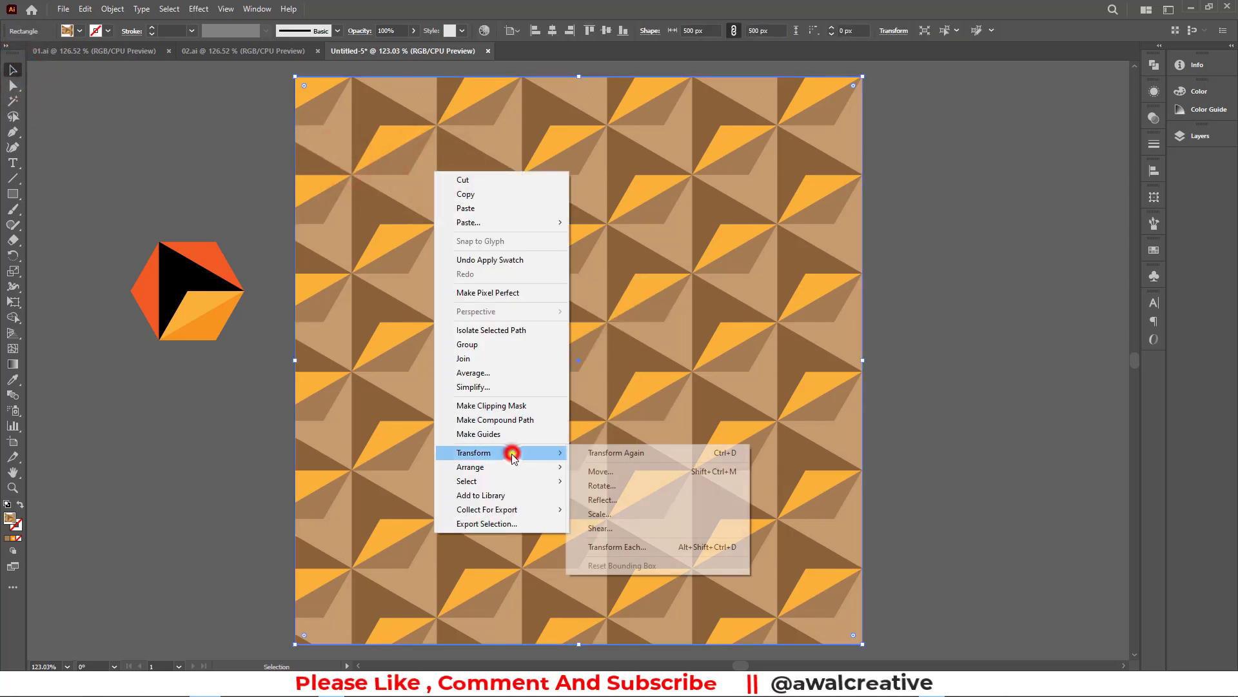
left_click(623, 516)
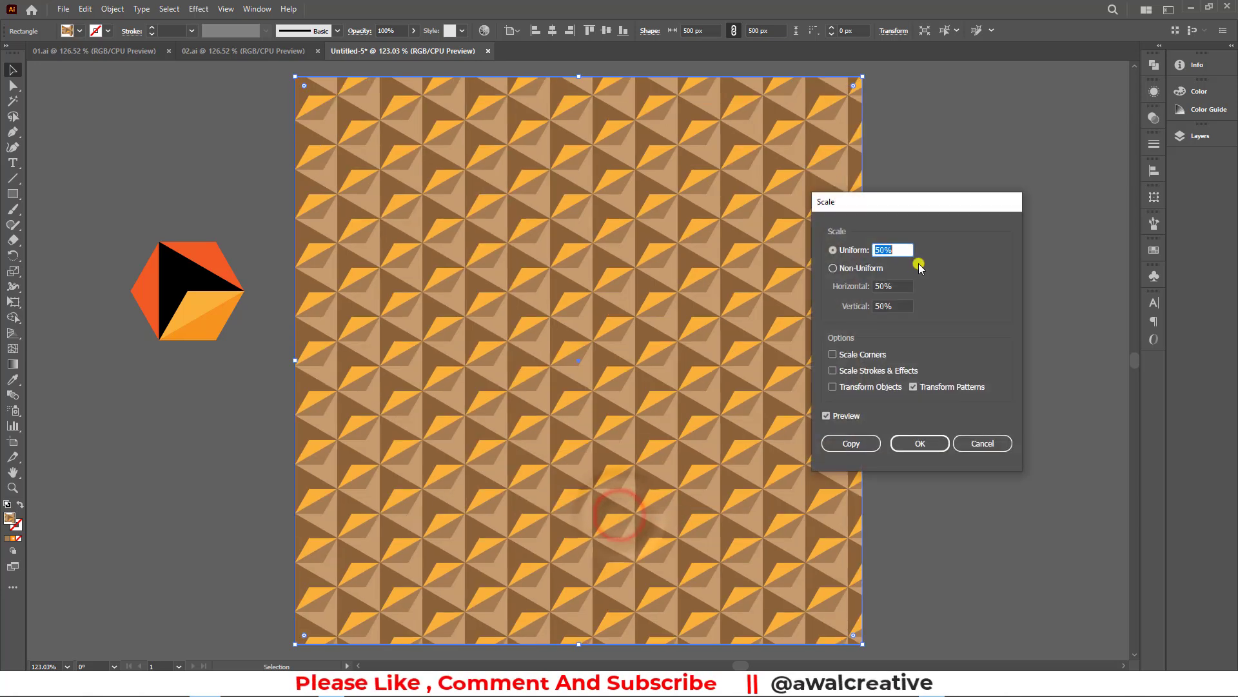
left_click(938, 444)
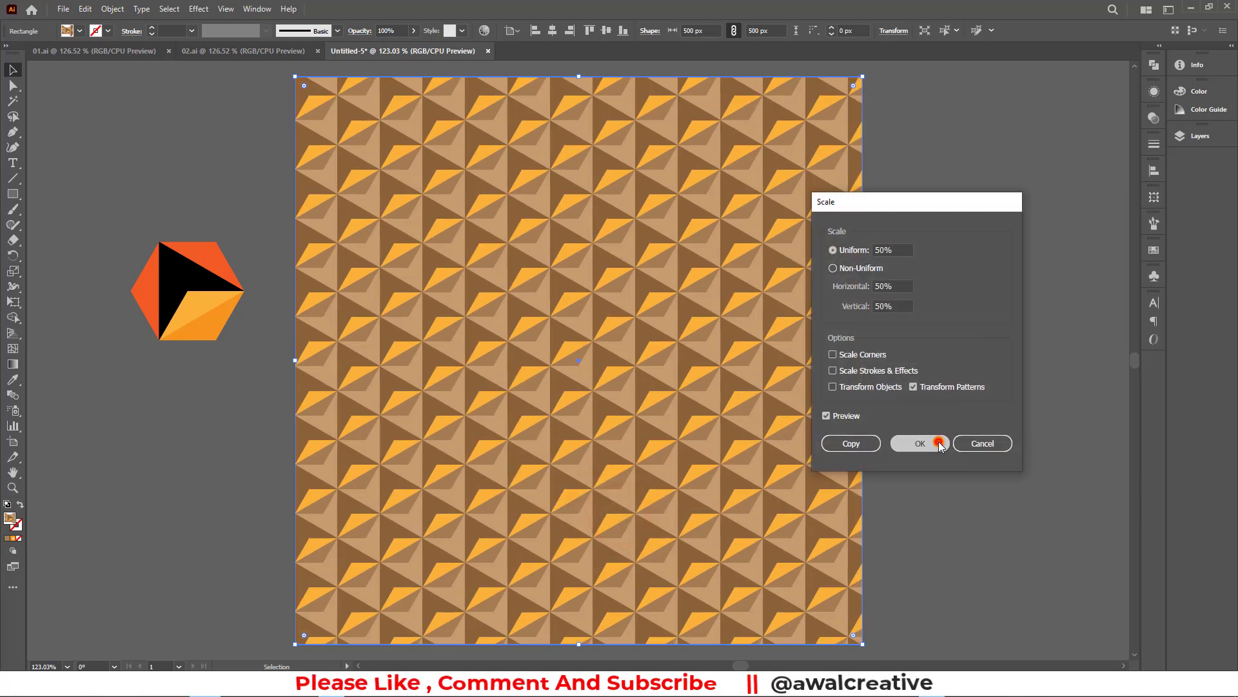
left_click(216, 187)
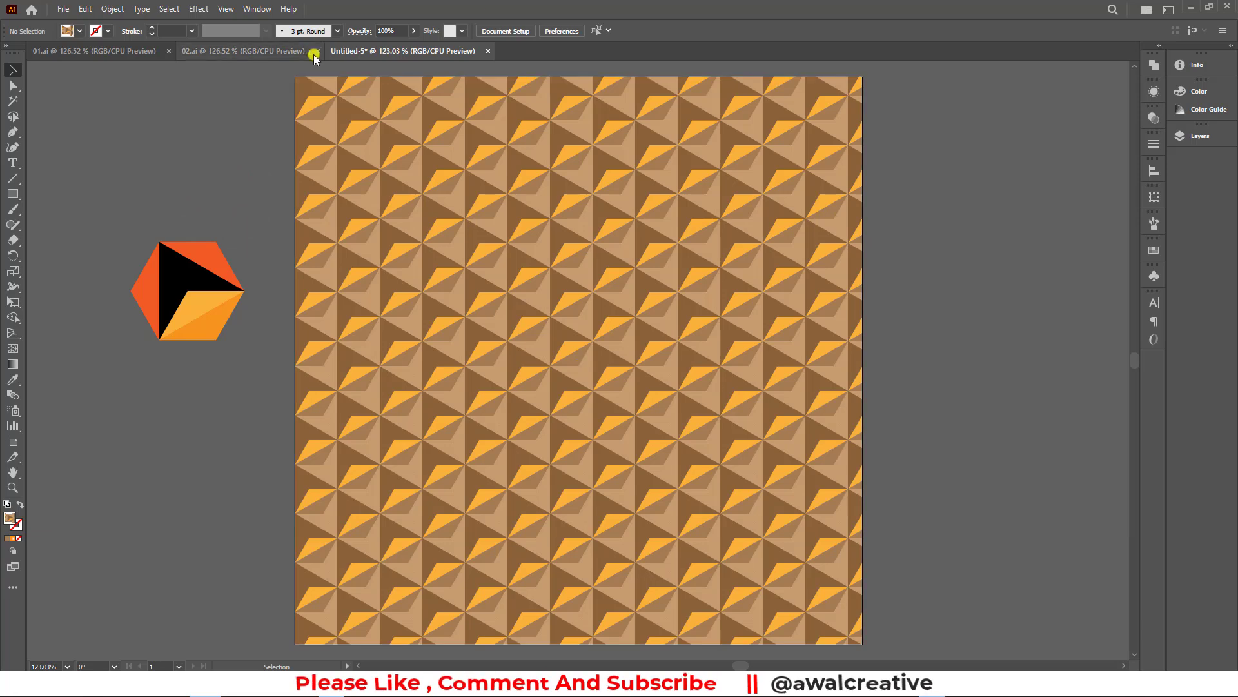
Glance at the orange-and-green 02.ai pattern, then return to the black-line asanoha 01.ai document
left_click(288, 51)
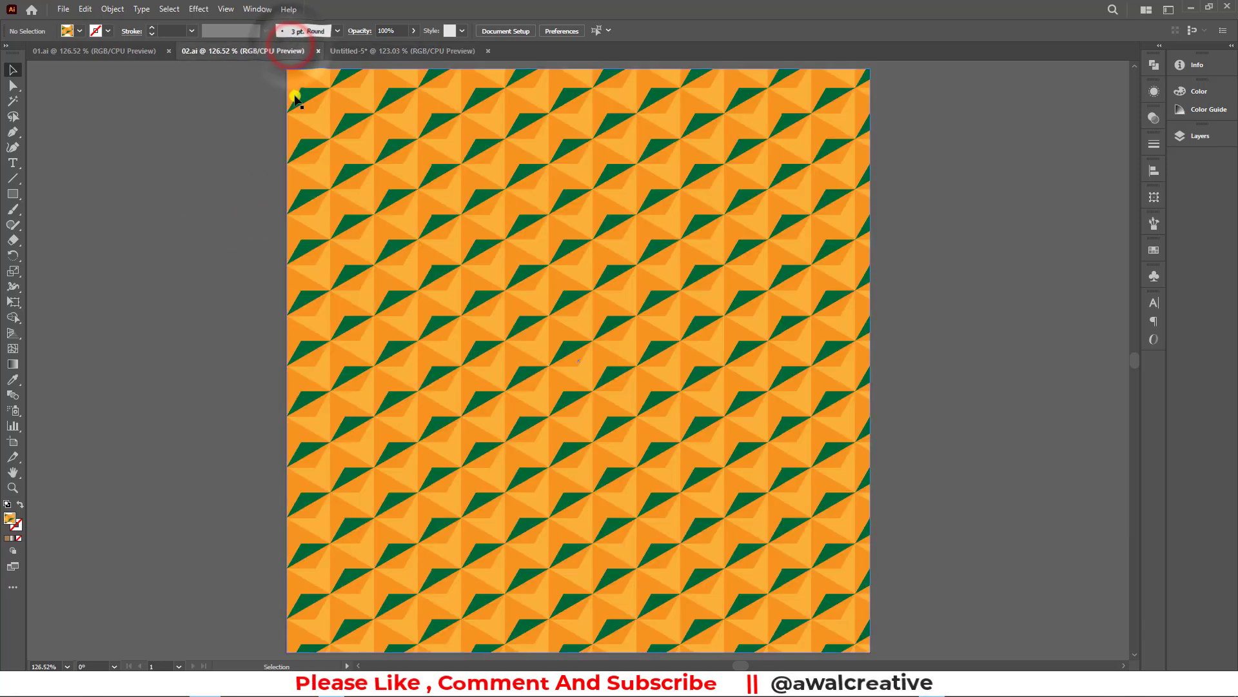
left_click(137, 56)
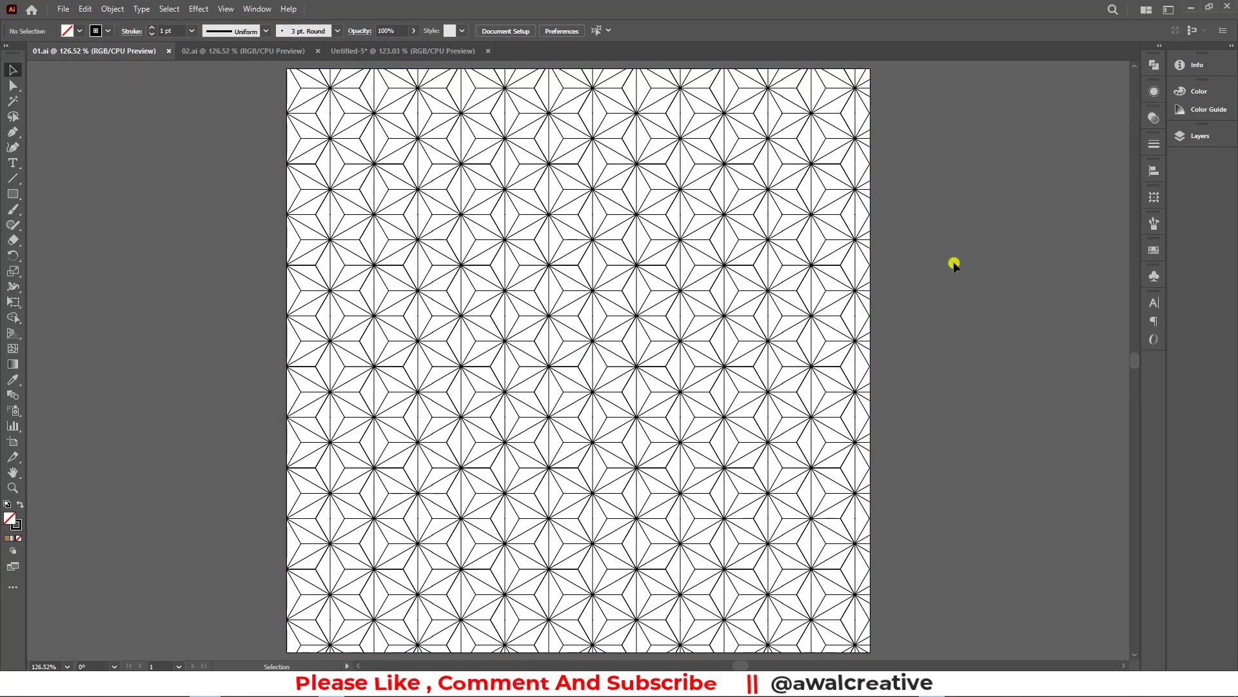
left_click(912, 247)
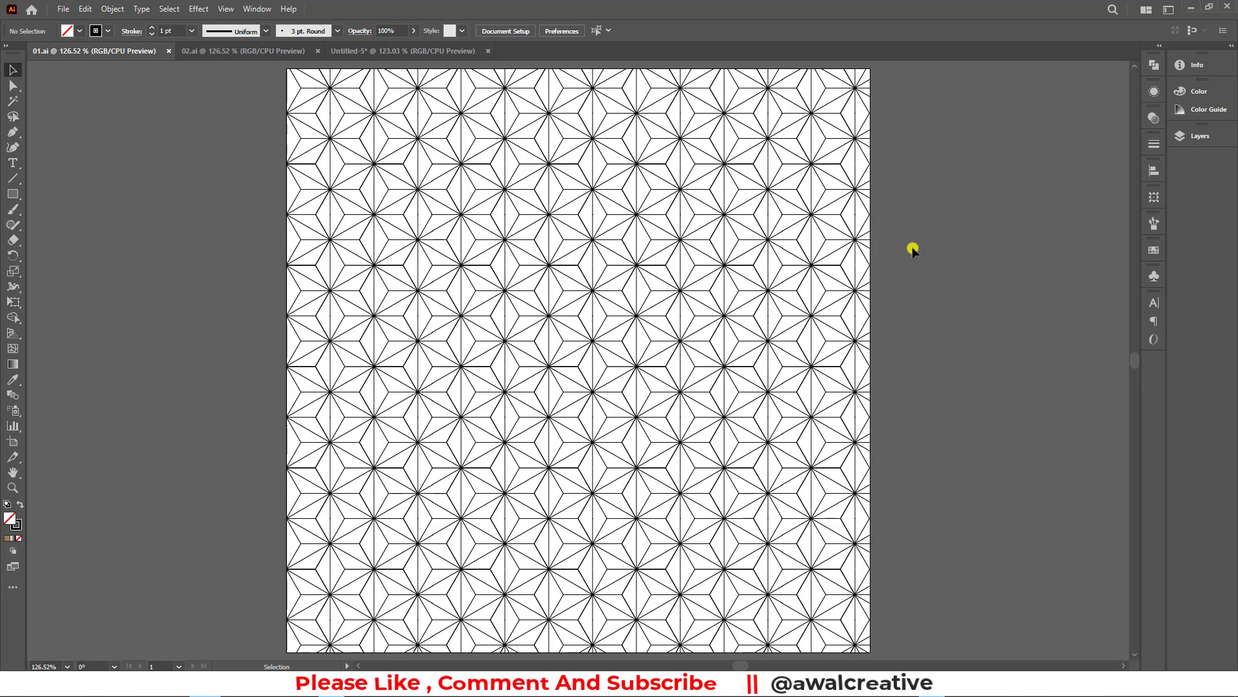